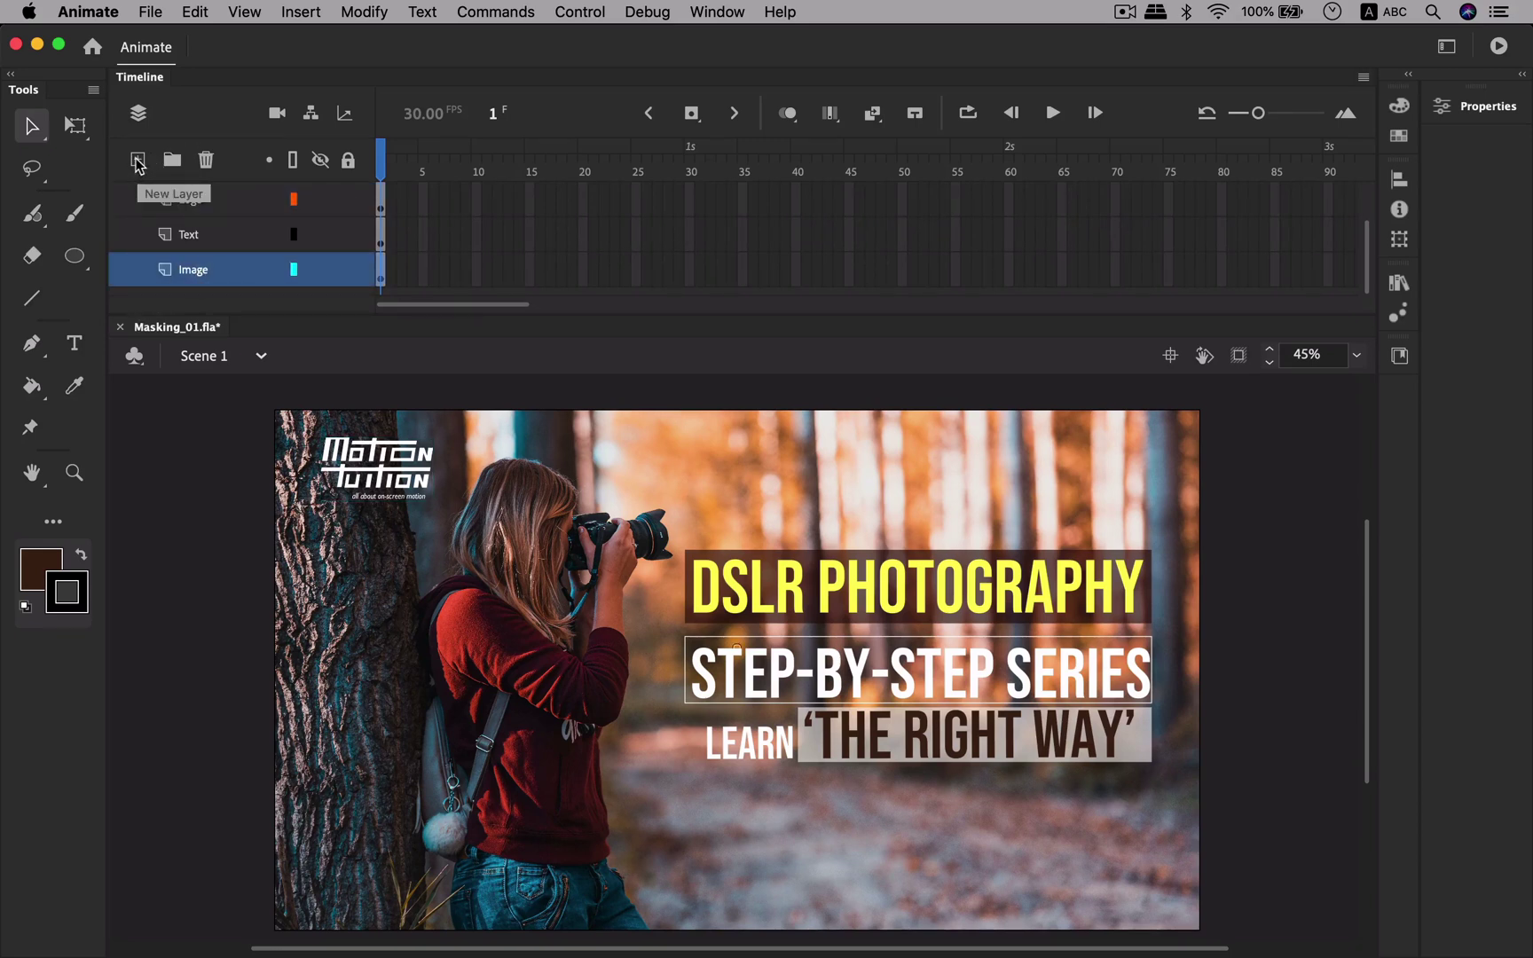
- Add a new layer directly above the Image layer and draw a filled circle over the woman's head and camera
{"action": "left_click", "coordinate": [137, 161]}
{"action": "scroll", "coordinate": [237, 276], "scroll_direction": "down", "scroll_amount": 1}
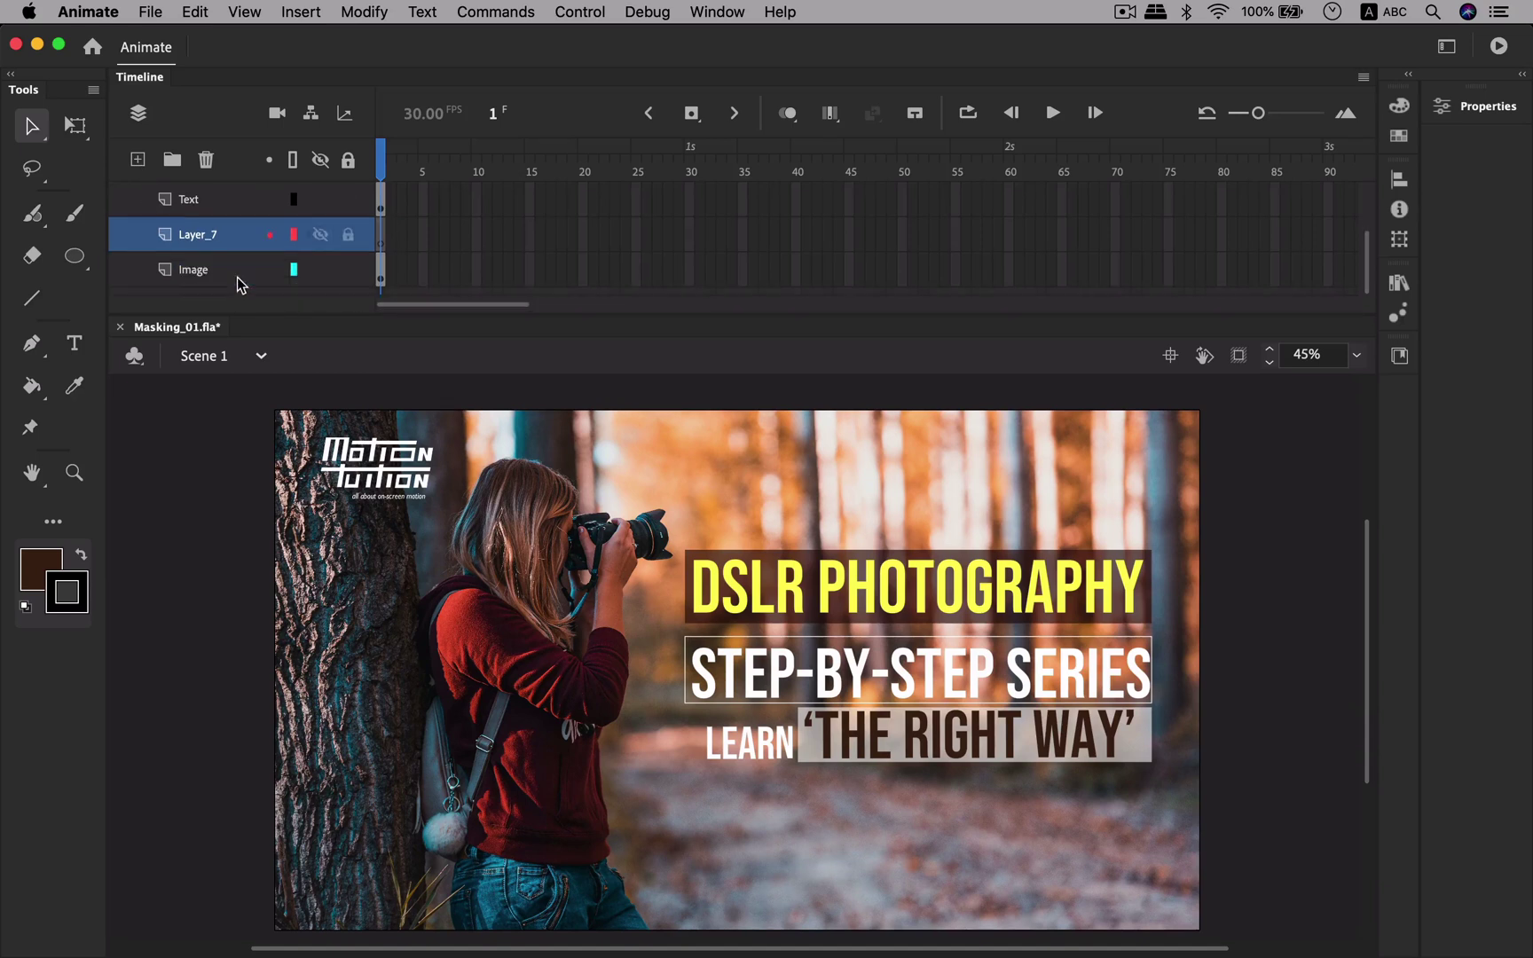
{"action": "left_click", "coordinate": [75, 256]}
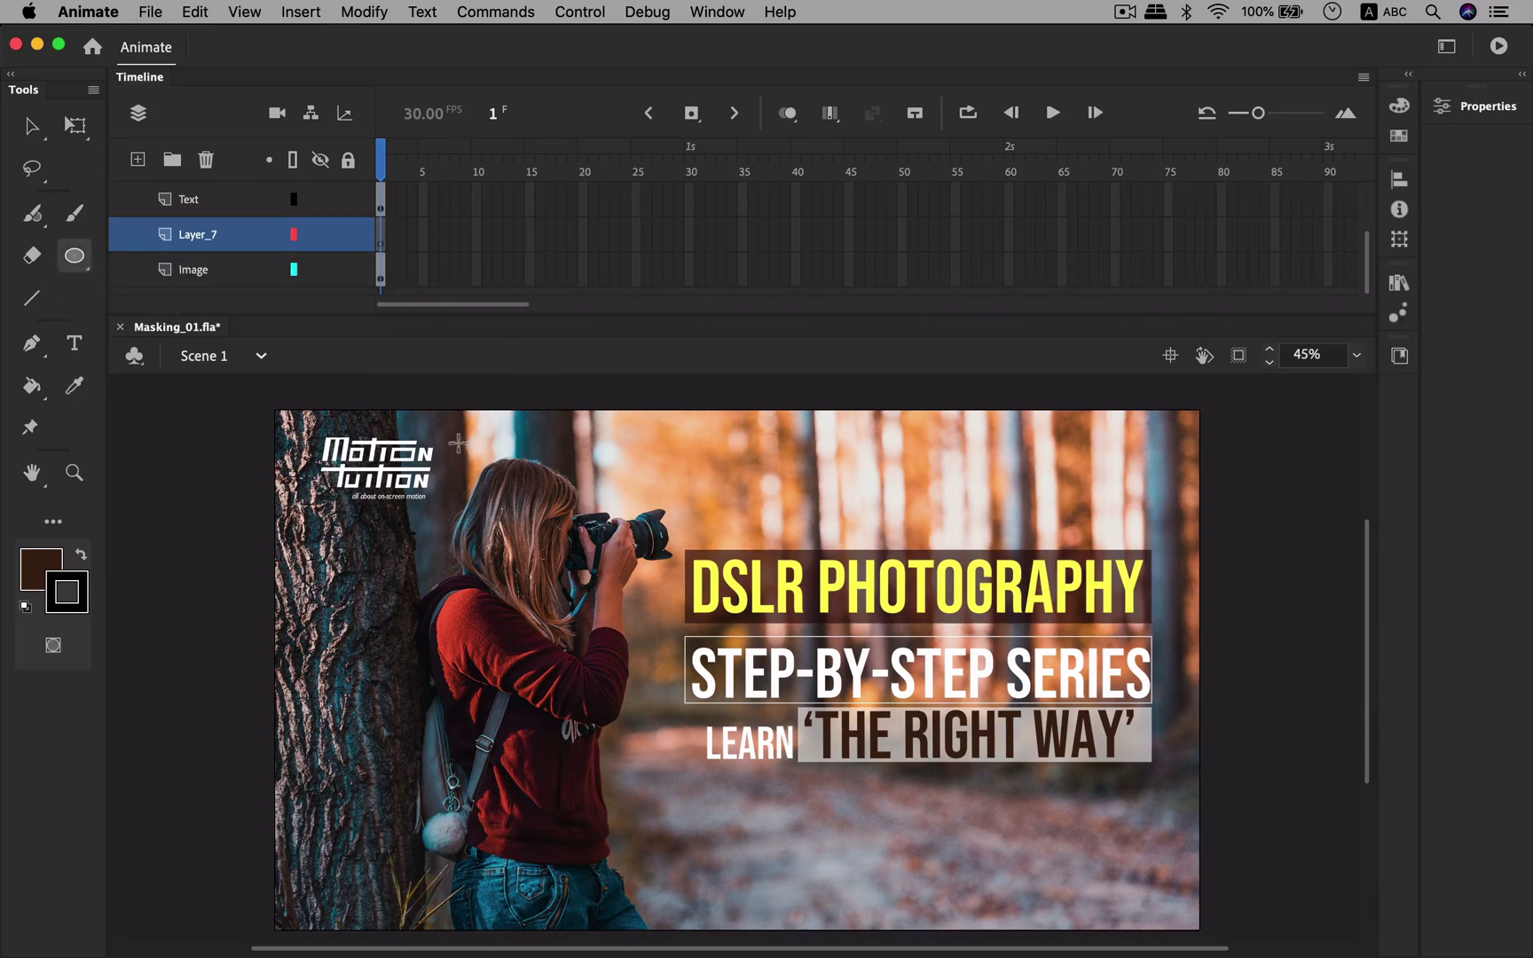
{"action": "left_click_drag", "start_coordinate": [457, 442], "coordinate": [686, 668]}
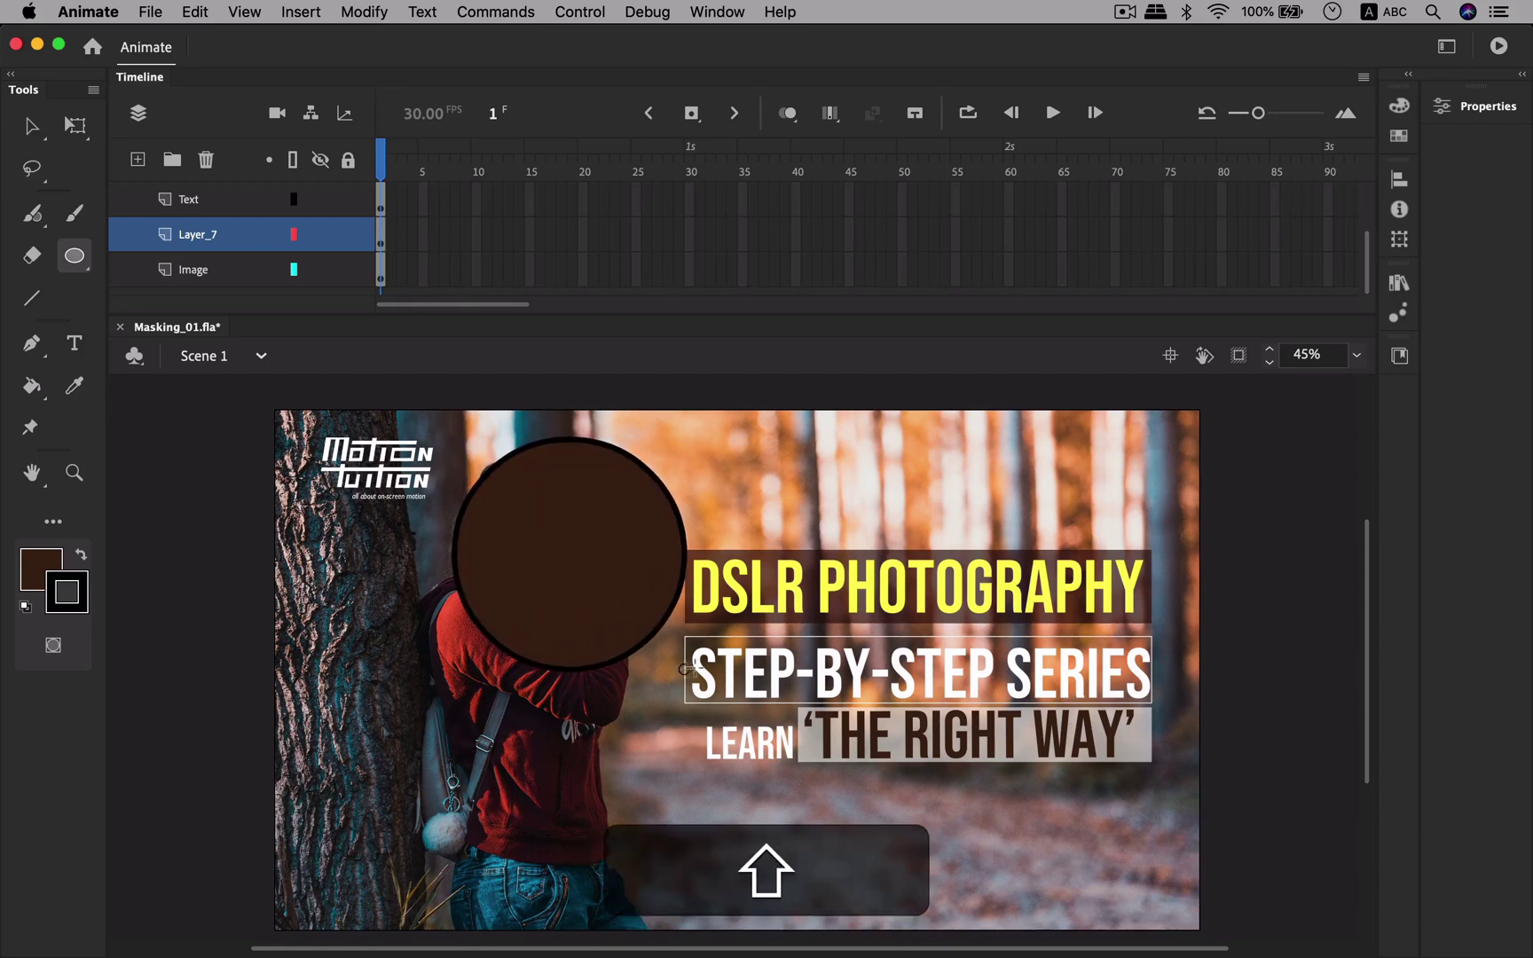
- Delete the circle's black outline and shift the remaining fill slightly to the left
{"action": "key", "text": "v"}
{"action": "left_click", "coordinate": [623, 660]}
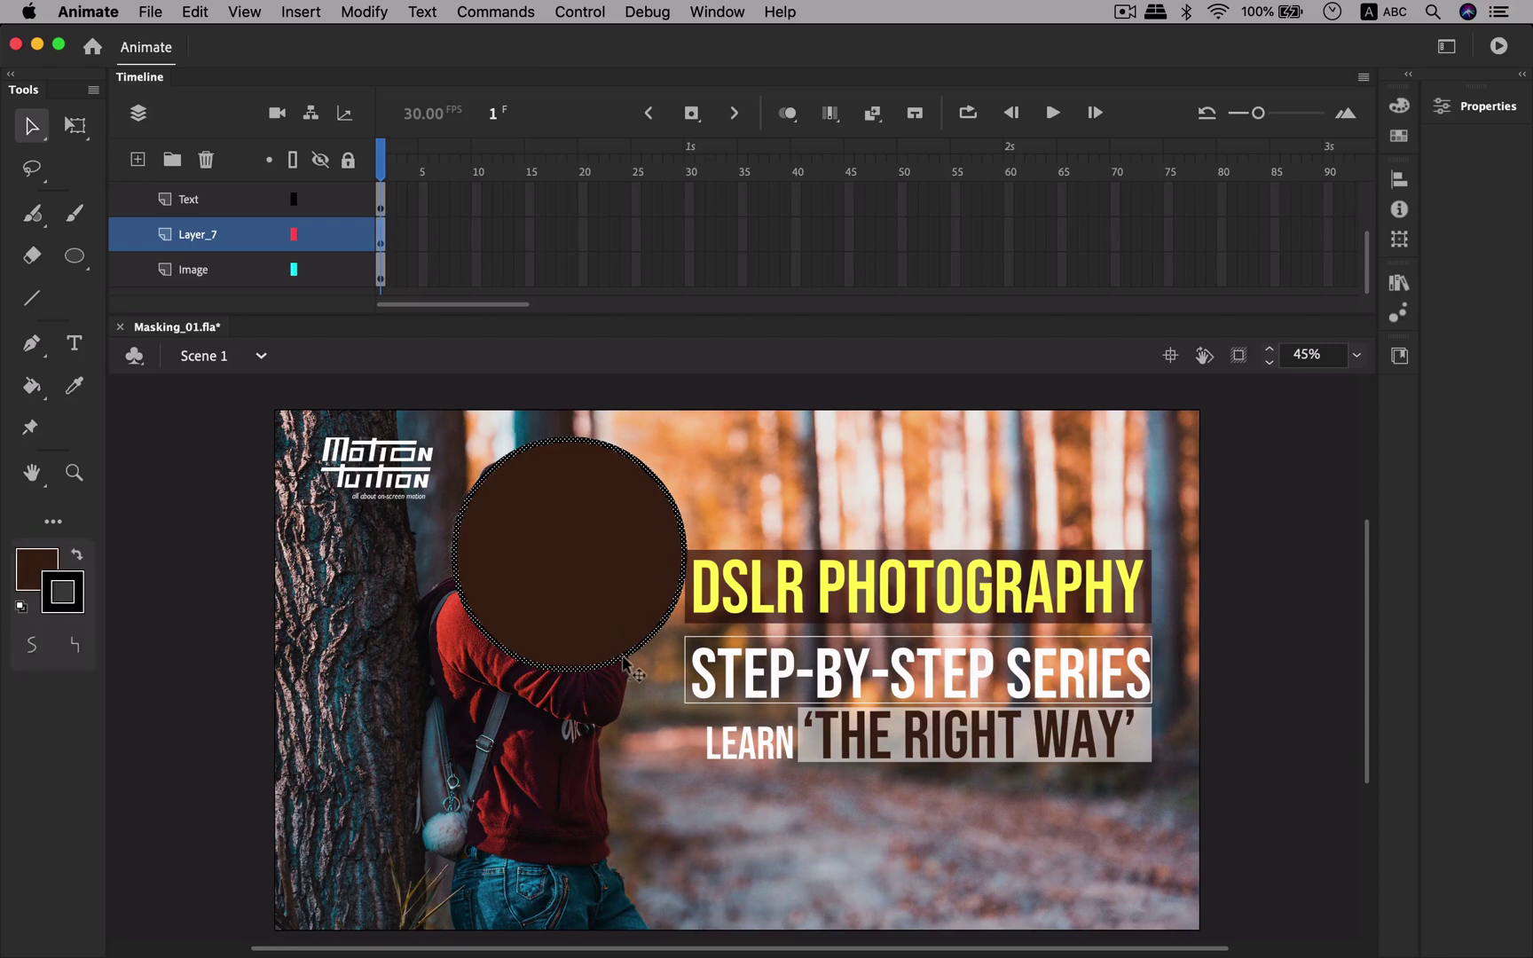
{"action": "key", "text": "BackSpace"}
{"action": "left_click", "coordinate": [584, 591]}
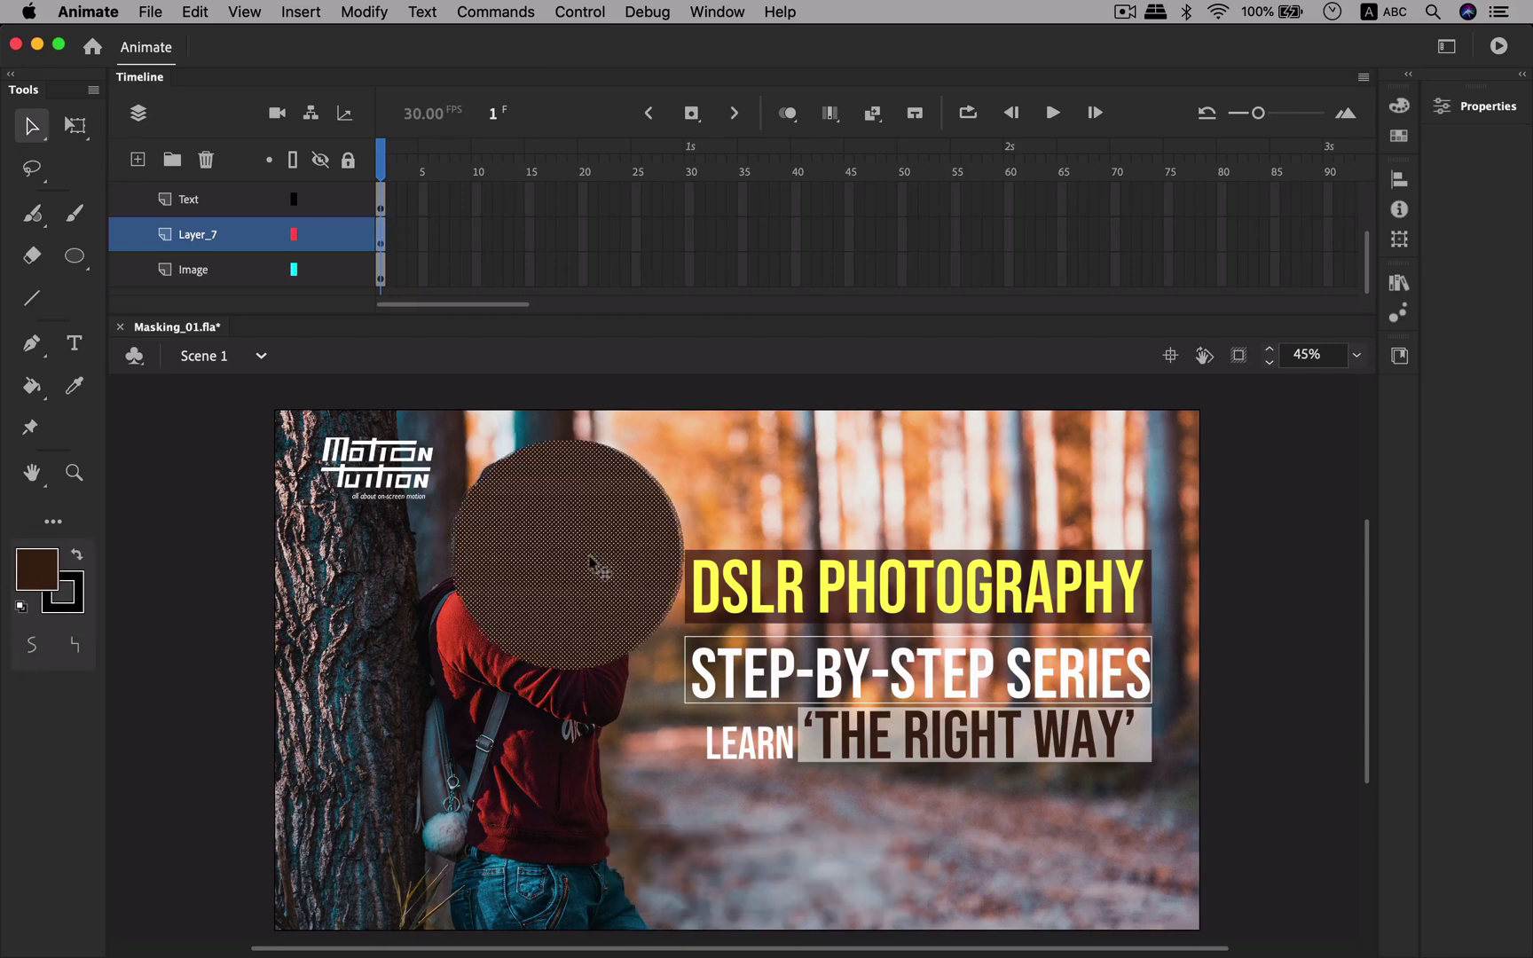
{"action": "left_click_drag", "start_coordinate": [589, 561], "coordinate": [588, 564]}
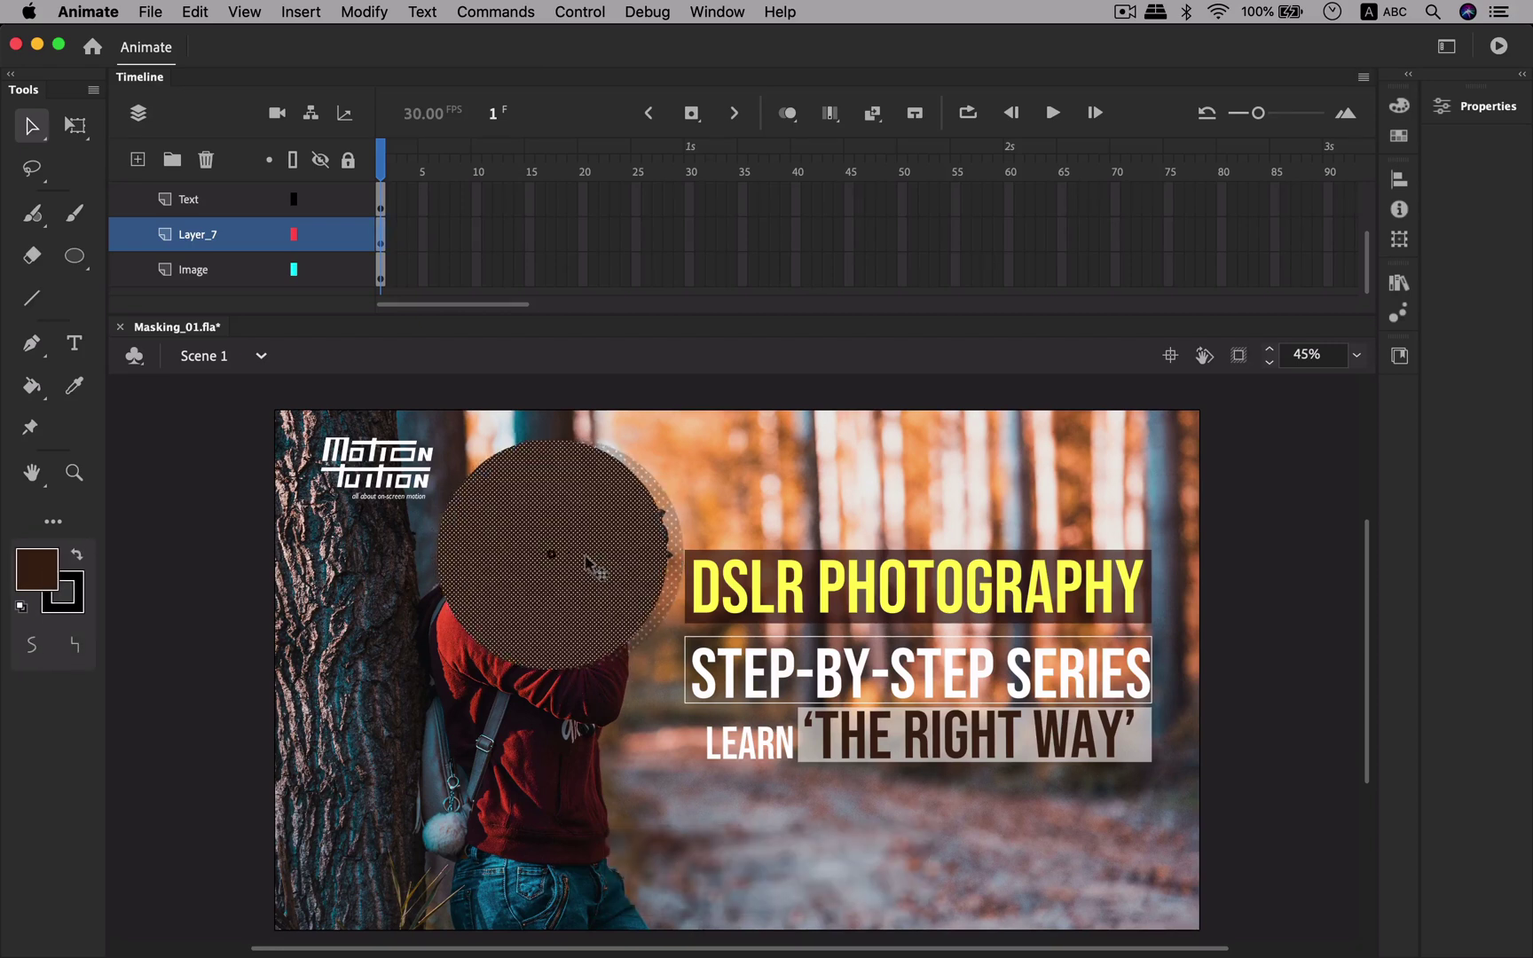
- Scale the circle up slightly in proportion with Free Transform so it covers the head and camera
{"action": "key", "text": "q"}
{"action": "key", "text": "shift"}
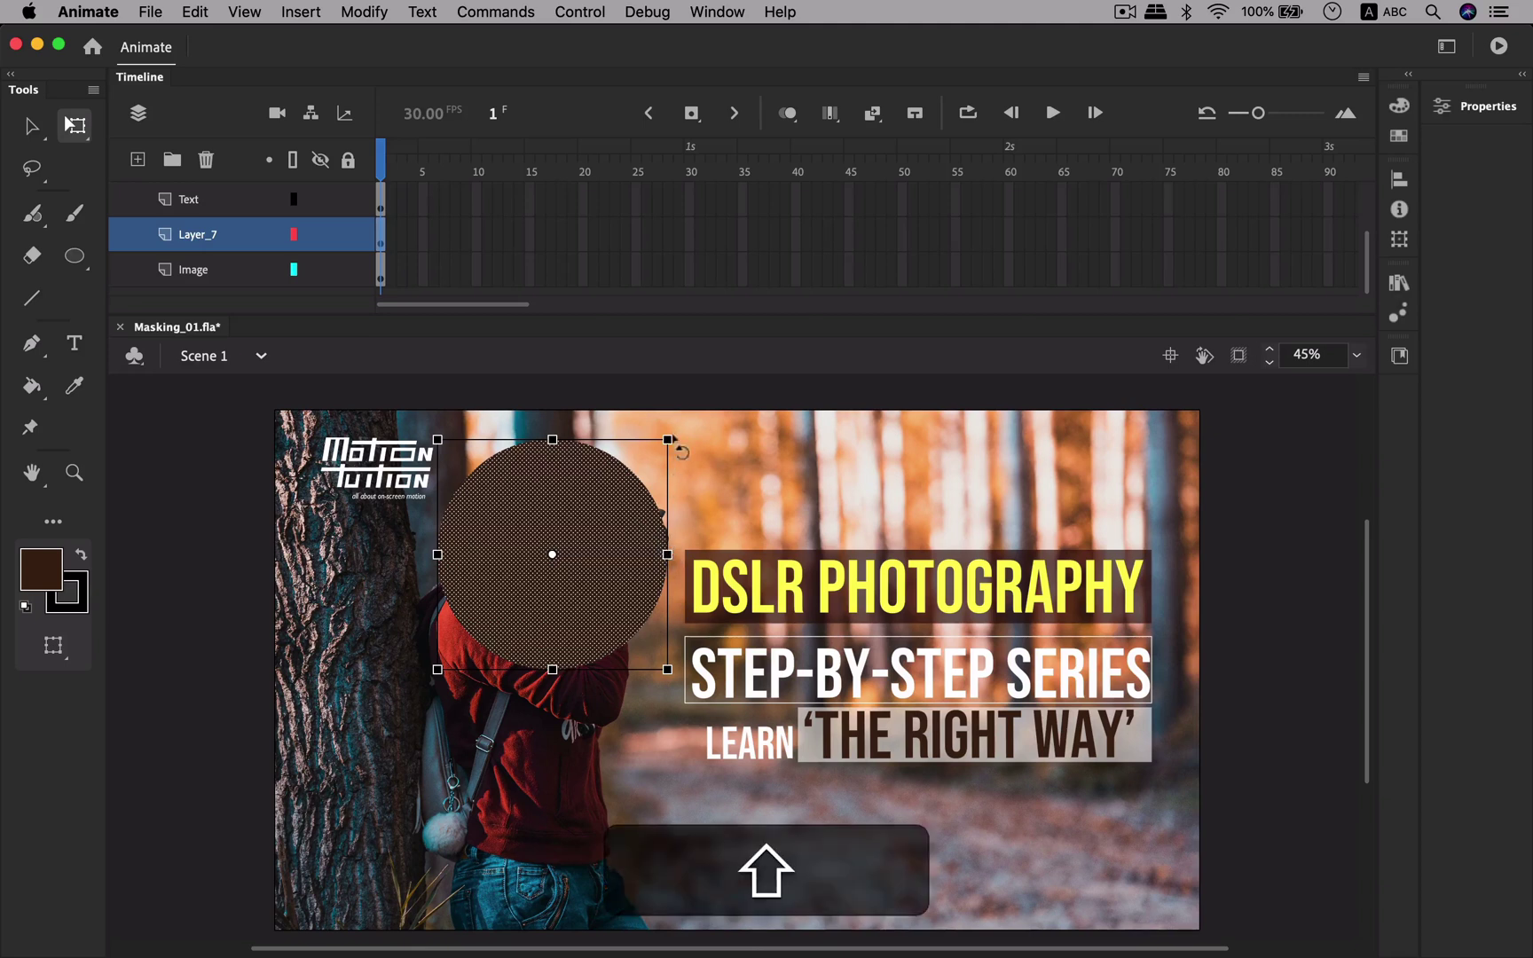
{"action": "key", "text": "alt"}
{"action": "left_click_drag", "start_coordinate": [671, 440], "coordinate": [680, 426]}
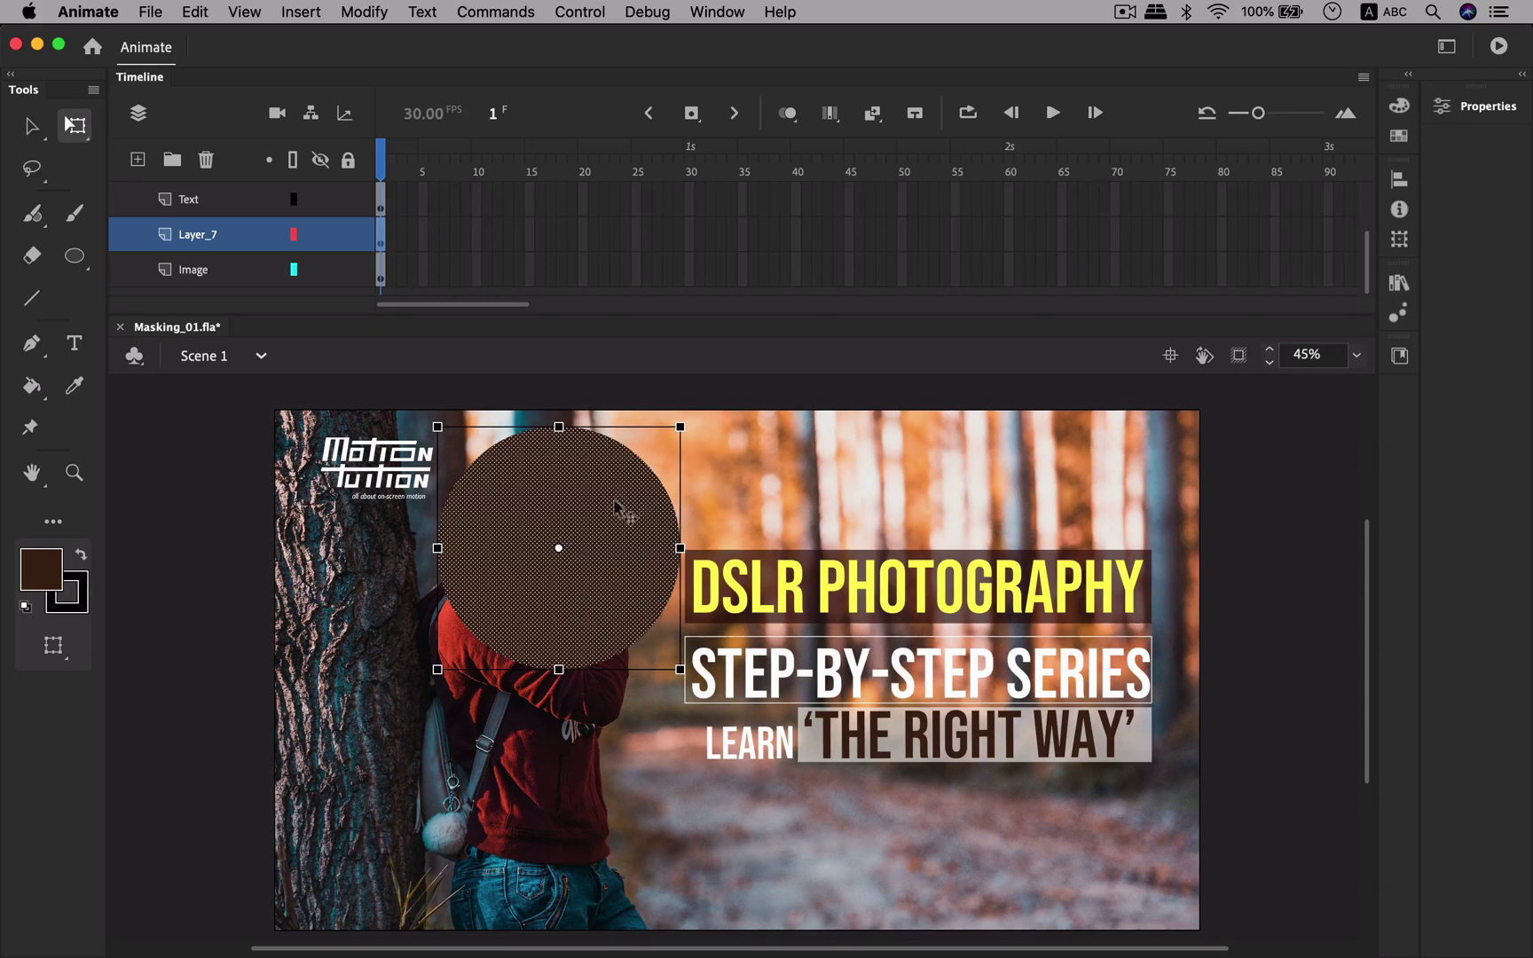
- Deselect the circle and convert its layer, Layer_7, into a mask for the Image layer
{"action": "left_click", "coordinate": [229, 612]}
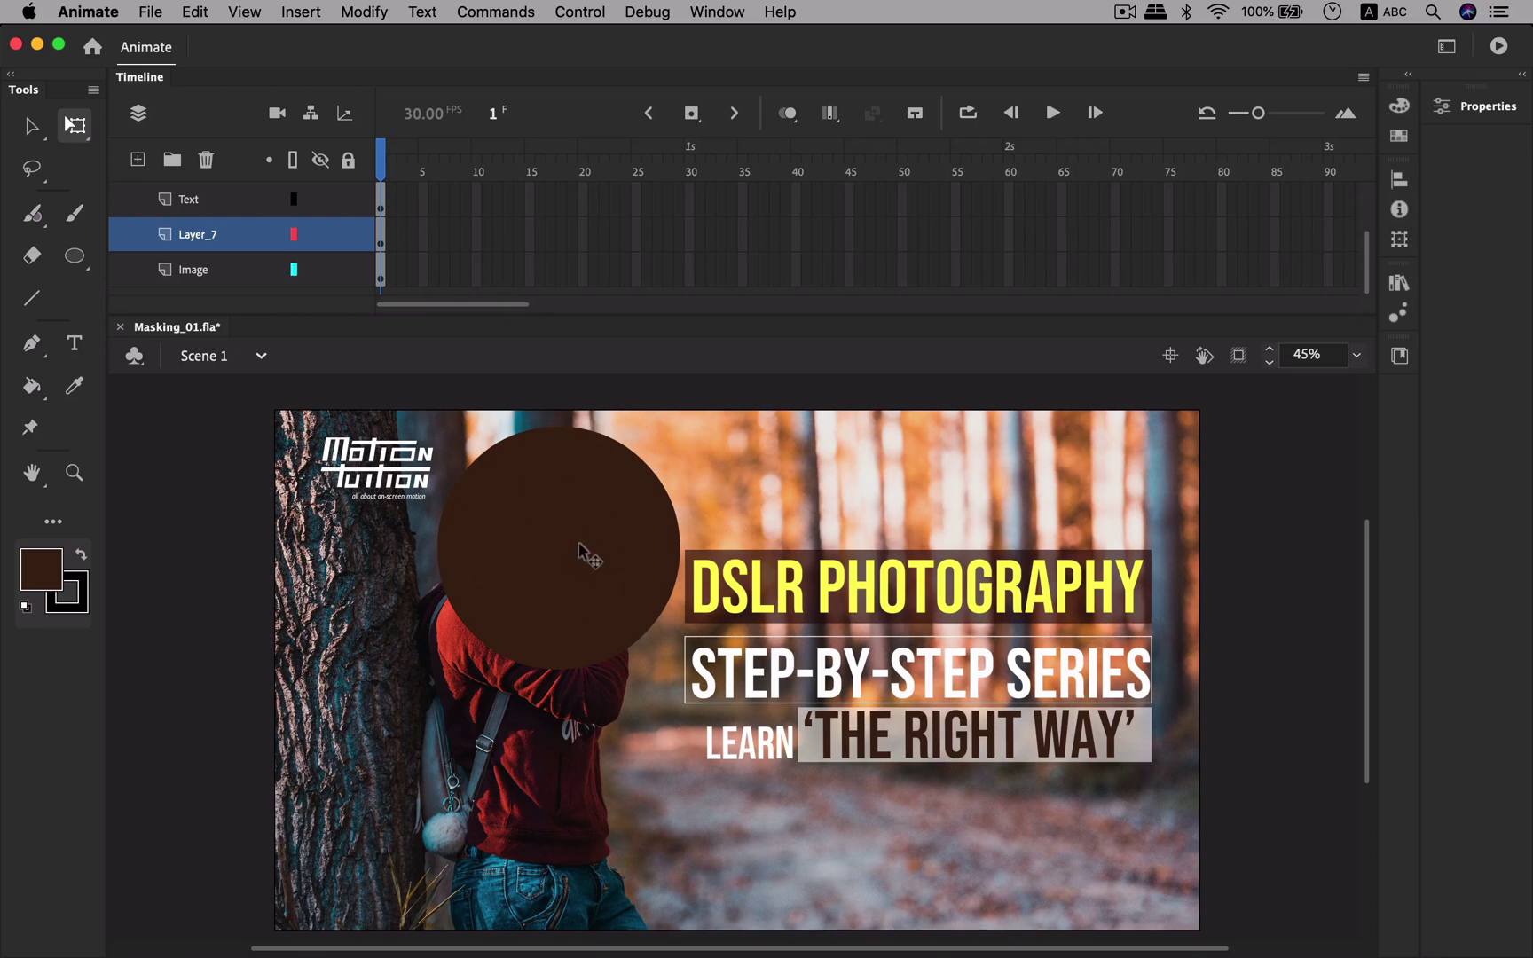
{"action": "right_click", "coordinate": [202, 238]}
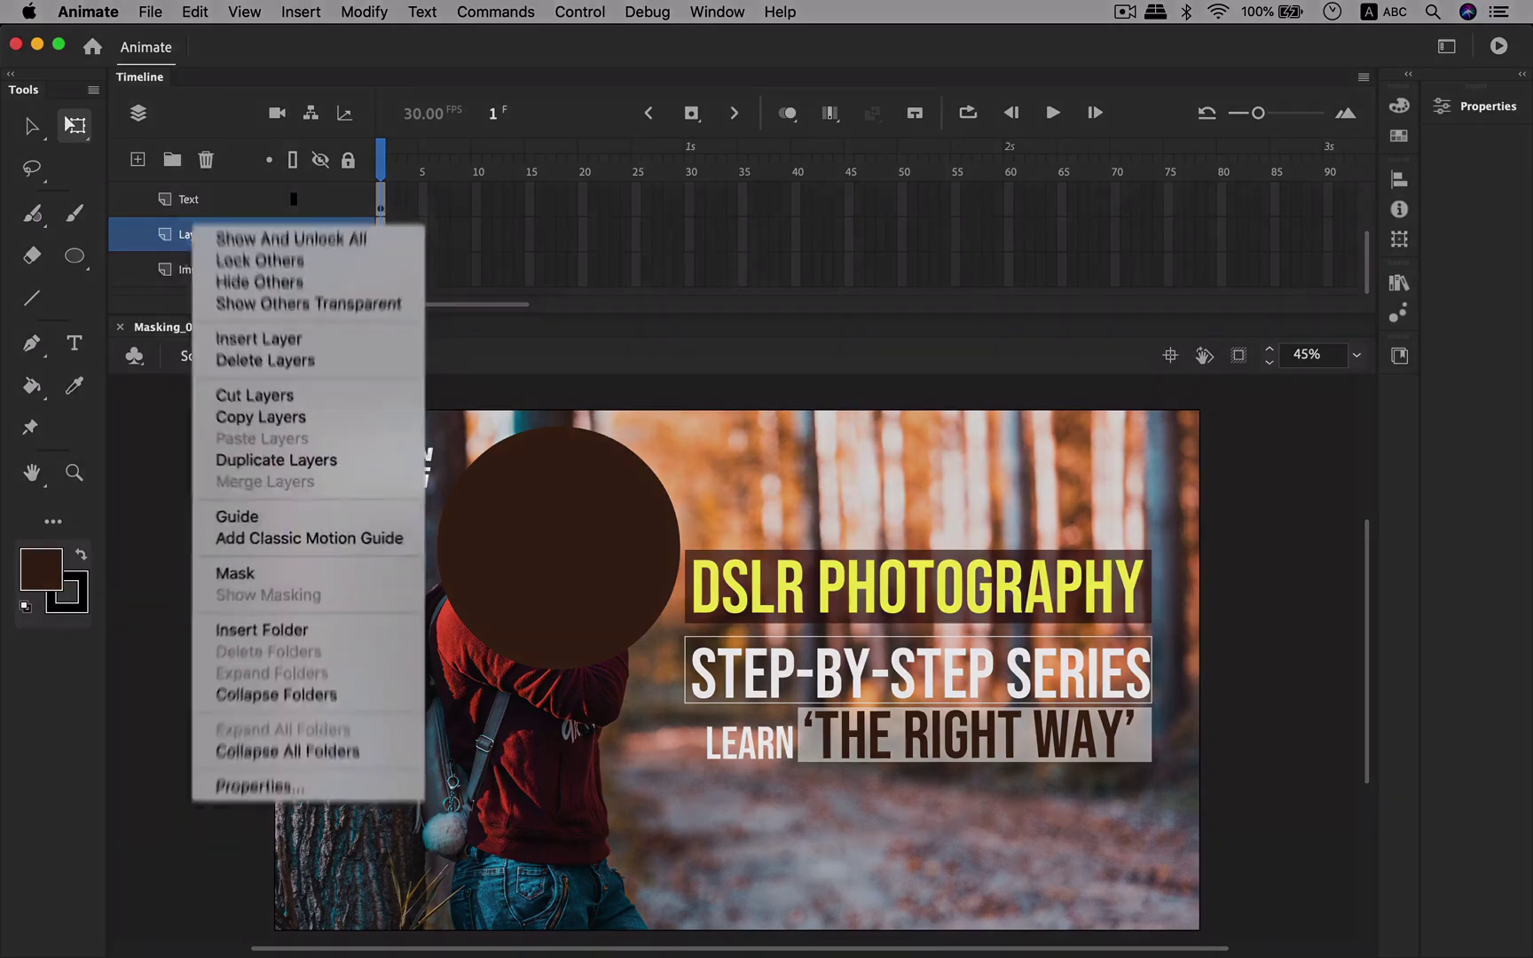
{"action": "left_click", "coordinate": [247, 600]}
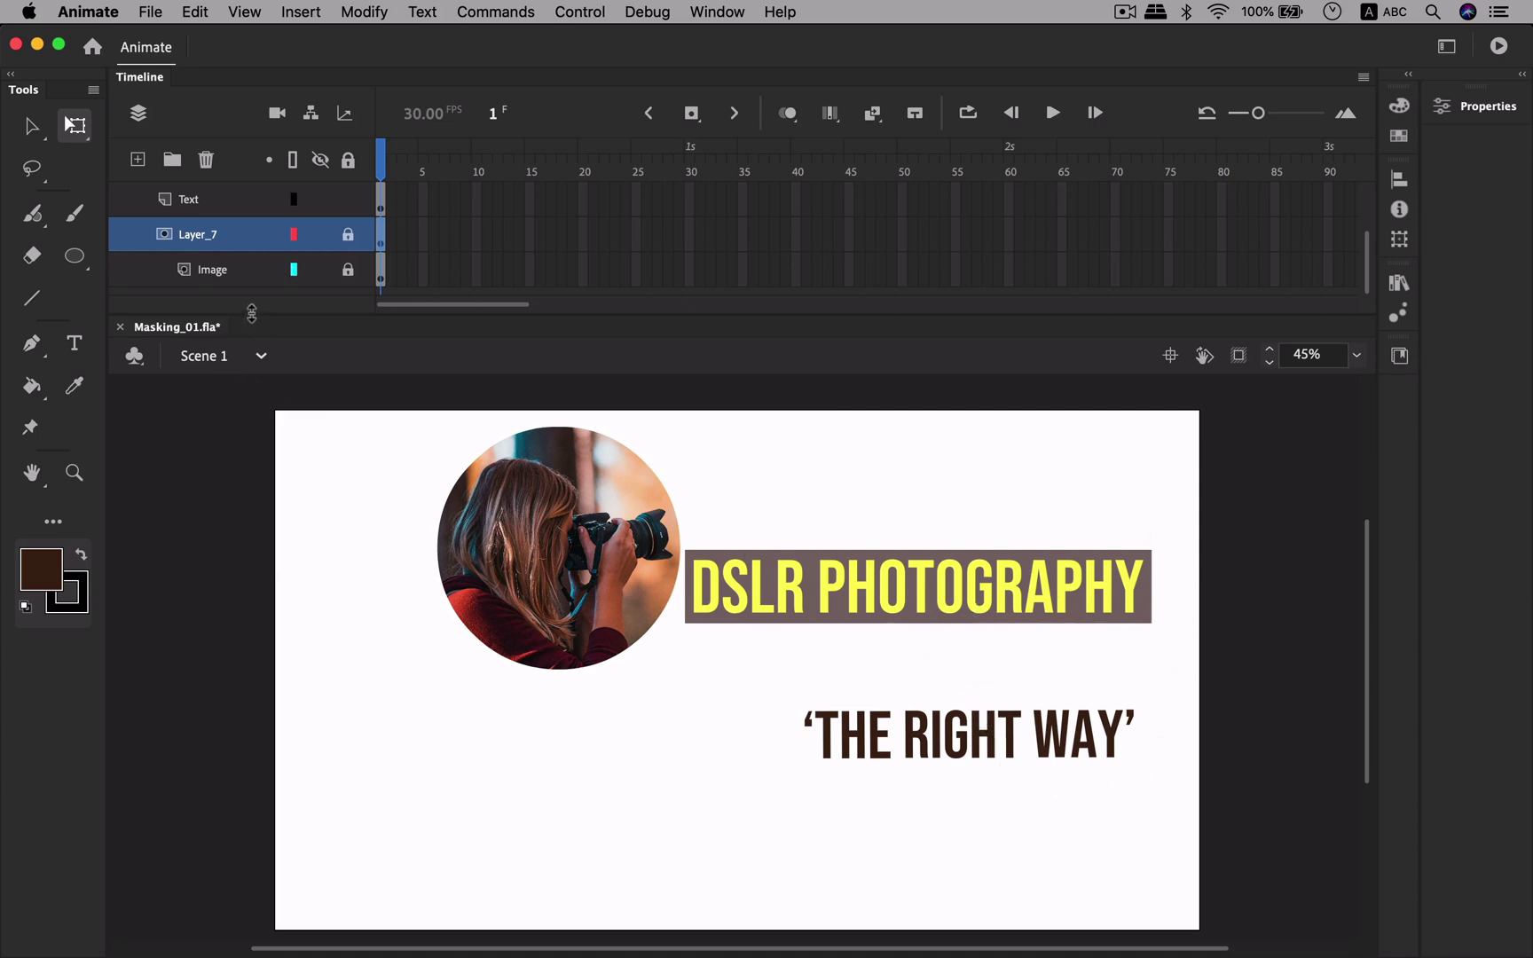
- Move the Text layer below Image inside the mask group and lock it so the mask applies to it
{"action": "left_click_drag", "start_coordinate": [251, 313], "coordinate": [248, 357]}
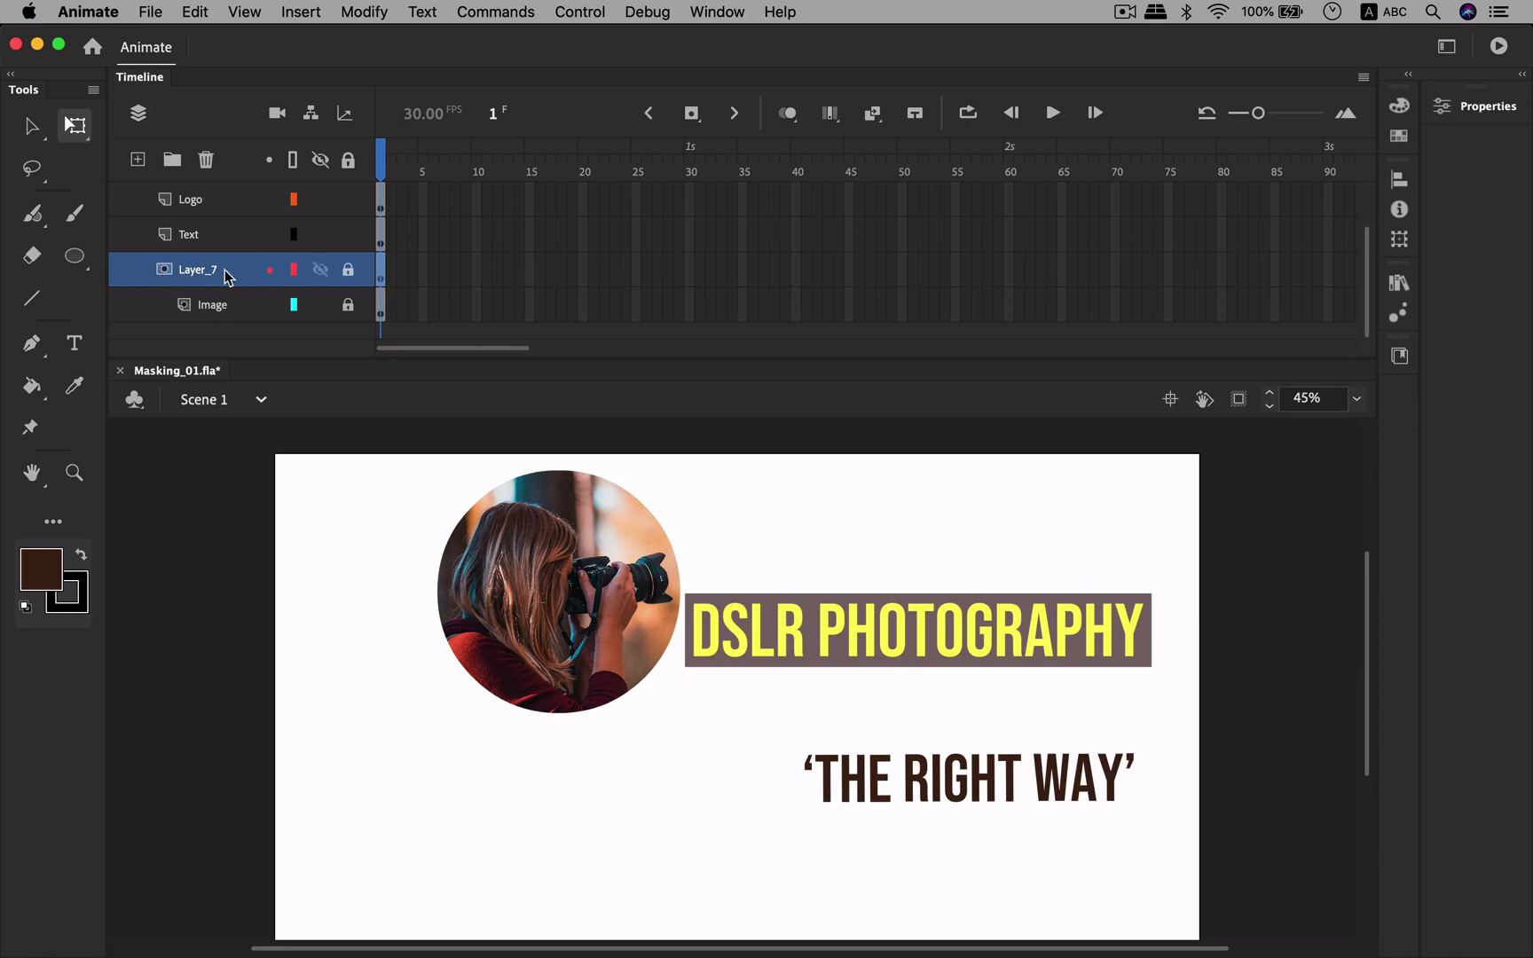
{"action": "left_click", "coordinate": [193, 238]}
{"action": "left_click_drag", "start_coordinate": [195, 240], "coordinate": [208, 327]}
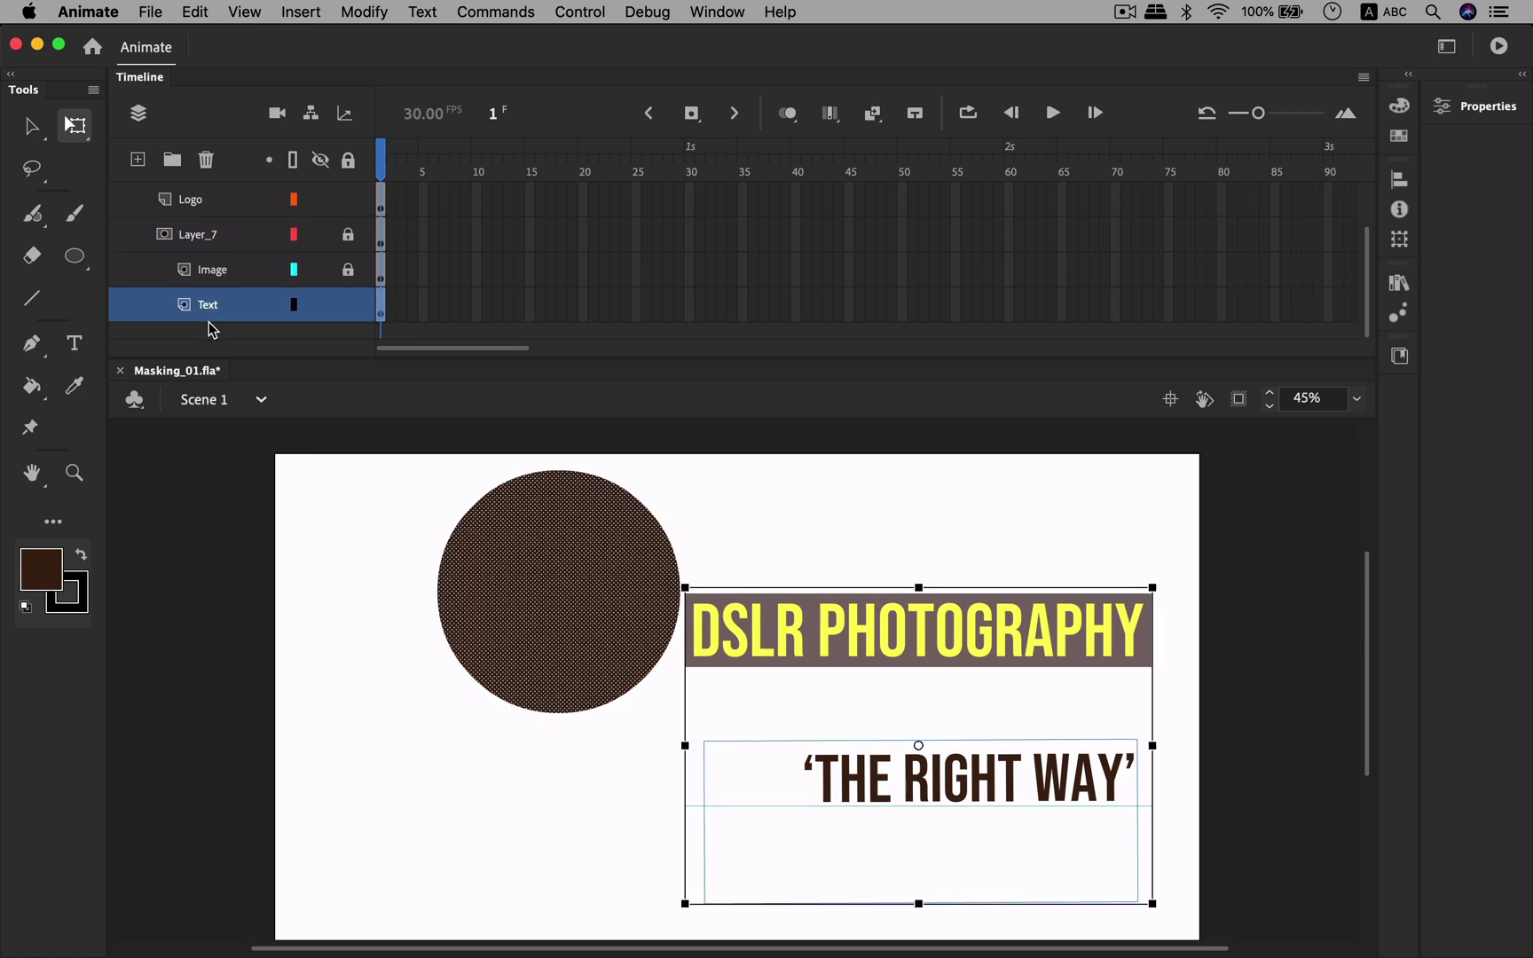
{"action": "left_click", "coordinate": [347, 306]}
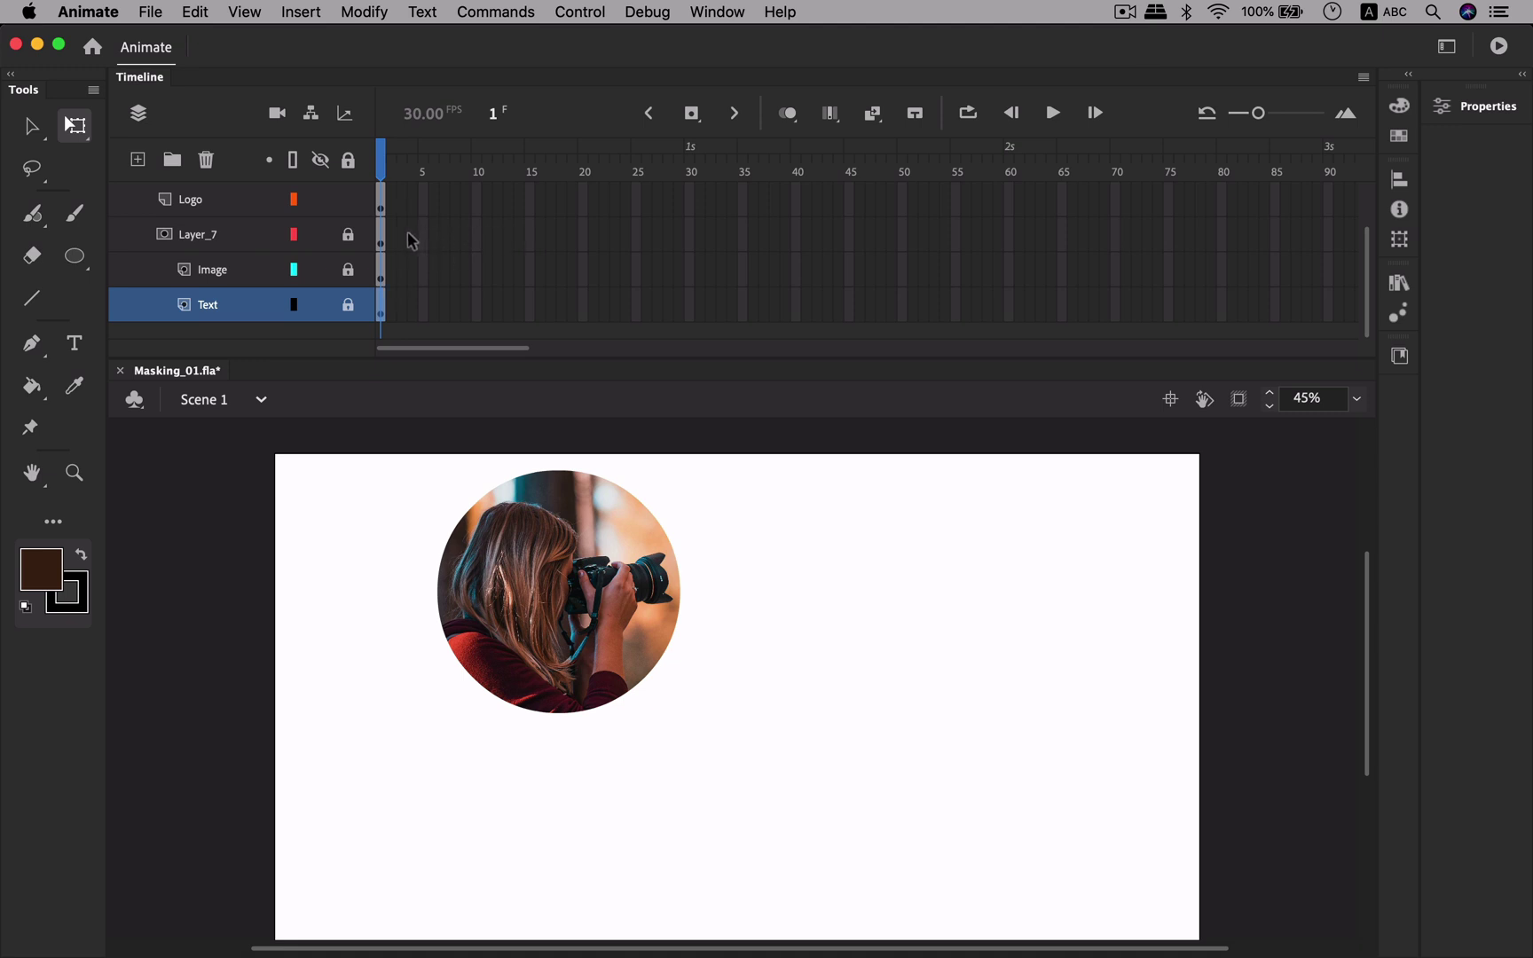
- Extend the mask, Image and Text layers to frame 10 by inserting frames
{"action": "left_click_drag", "start_coordinate": [395, 240], "coordinate": [478, 324]}
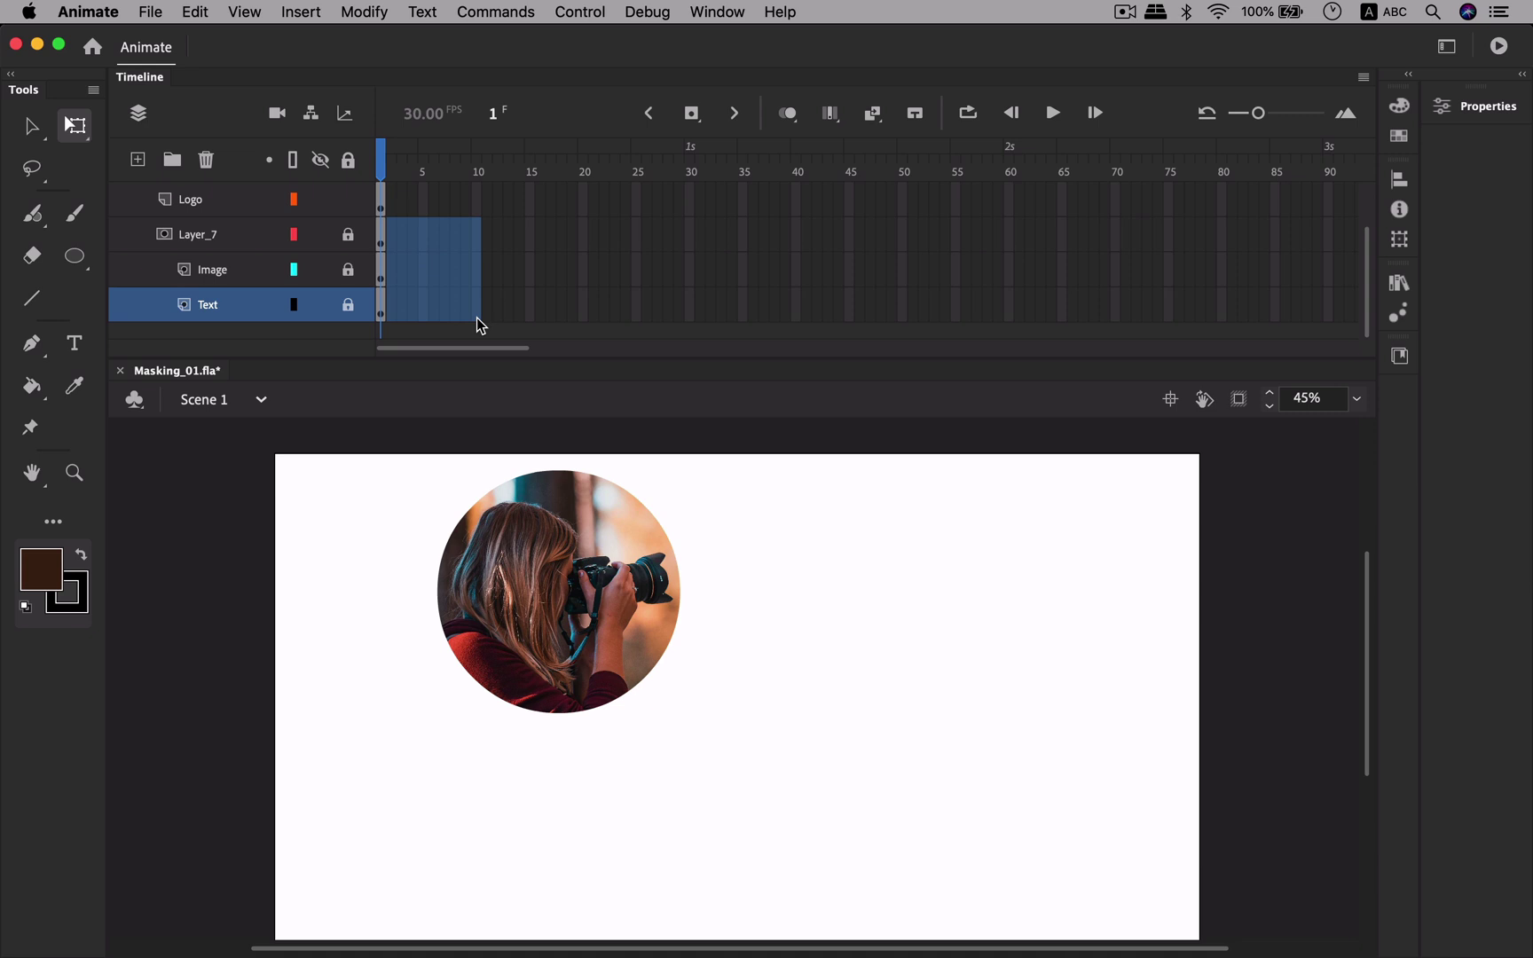
{"action": "right_click", "coordinate": [447, 252]}
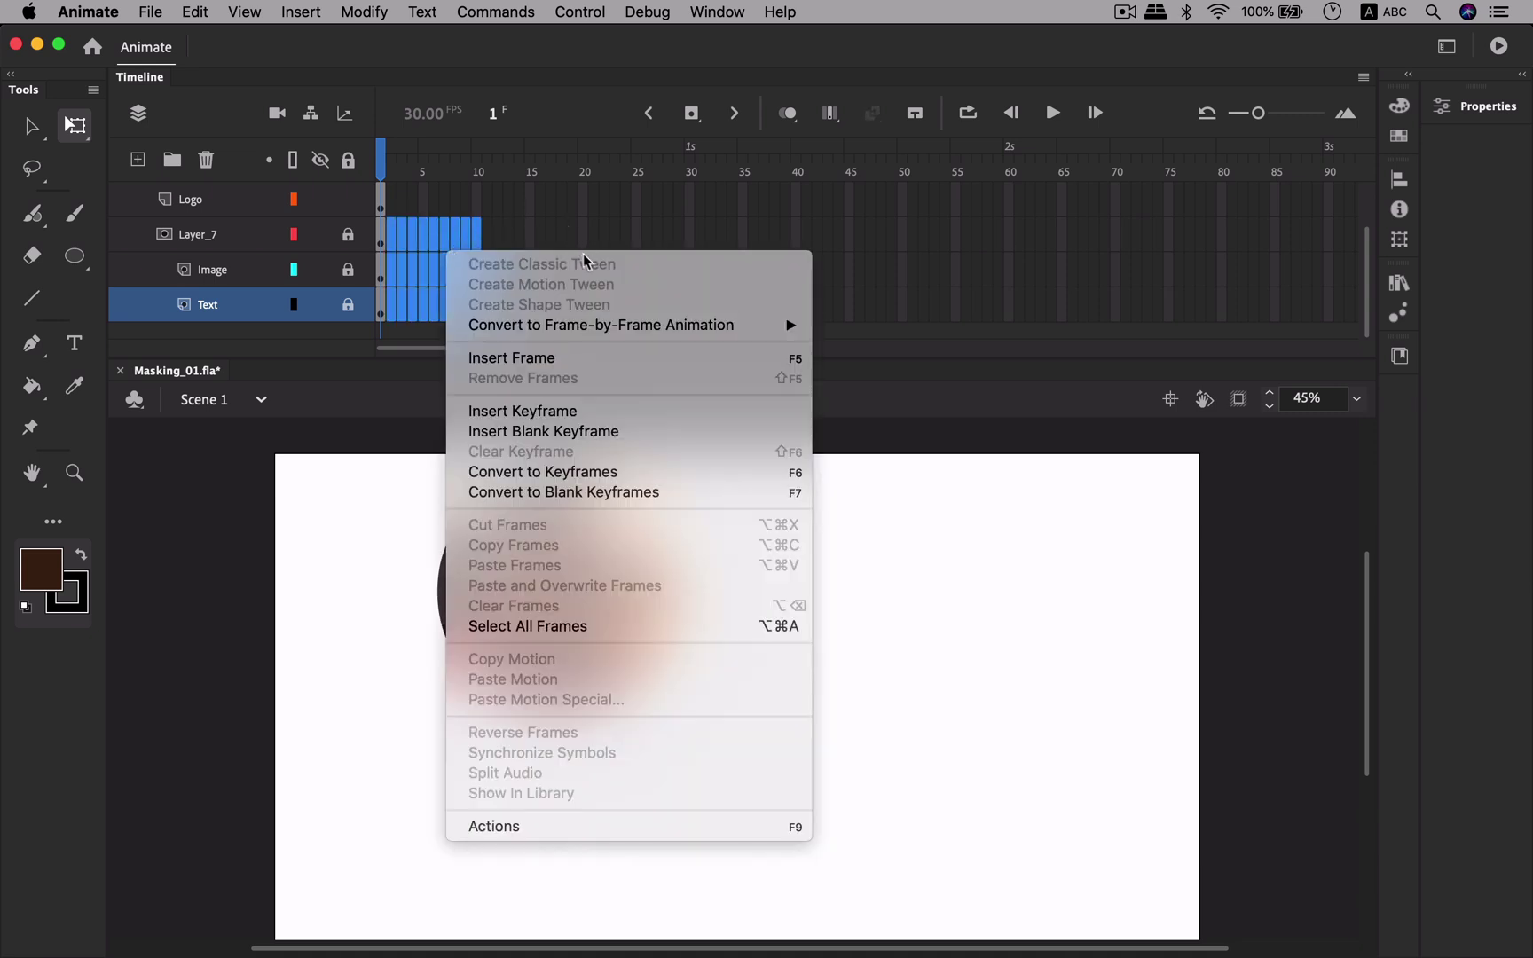
{"action": "left_click", "coordinate": [573, 359]}
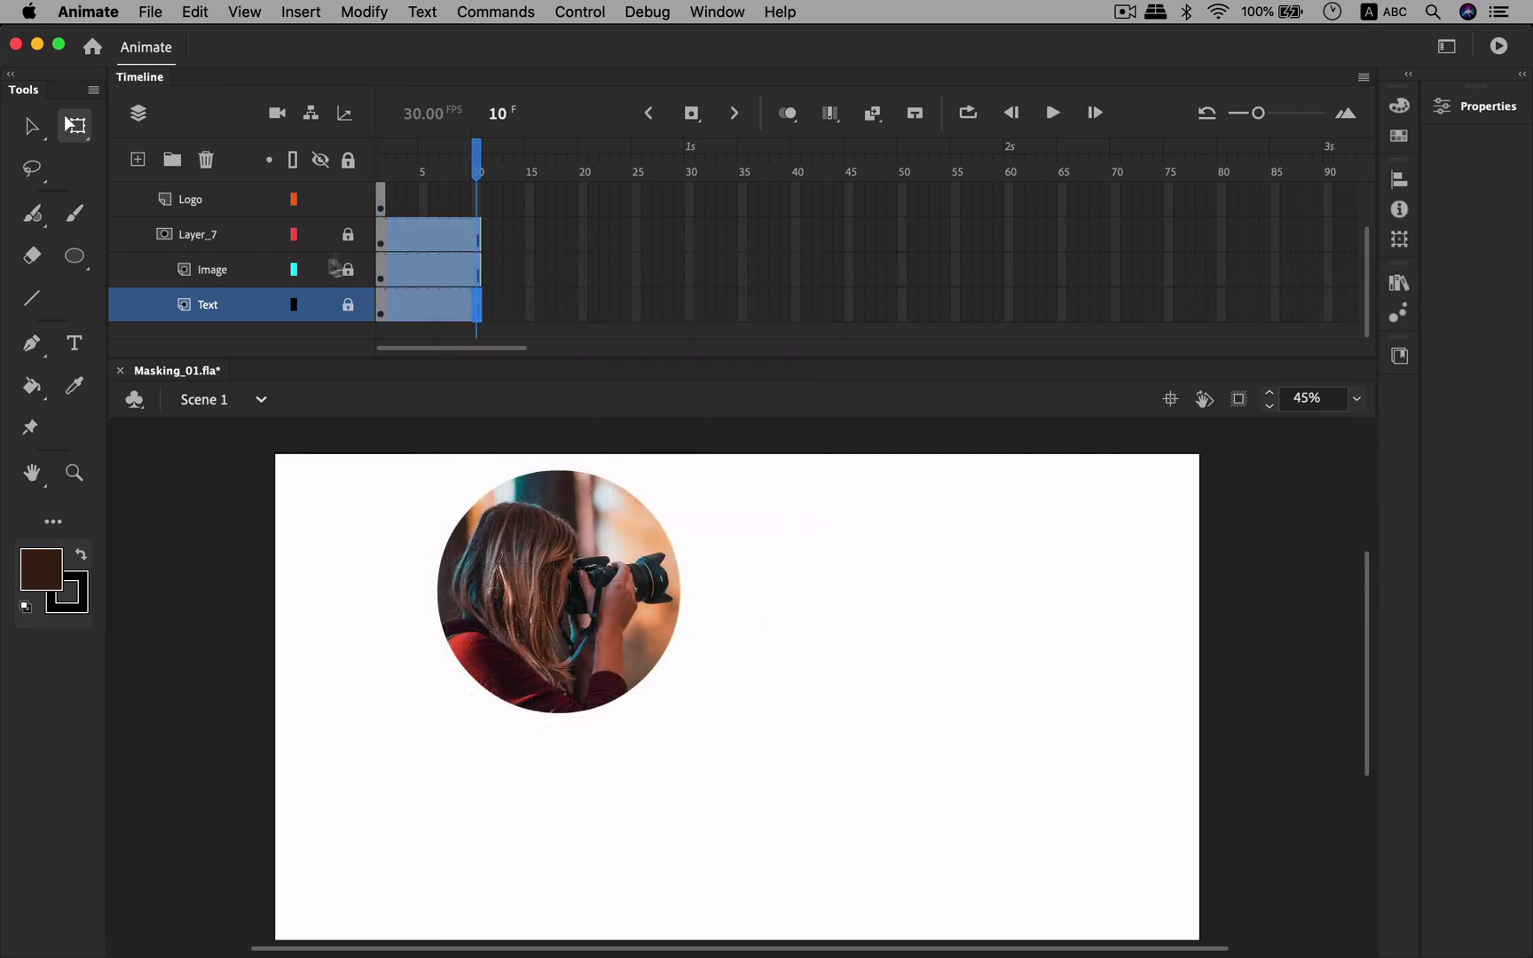
- Unlock the mask layer Layer_7 and insert a keyframe on it at frame 10
{"action": "left_click_drag", "start_coordinate": [471, 165], "coordinate": [381, 165]}
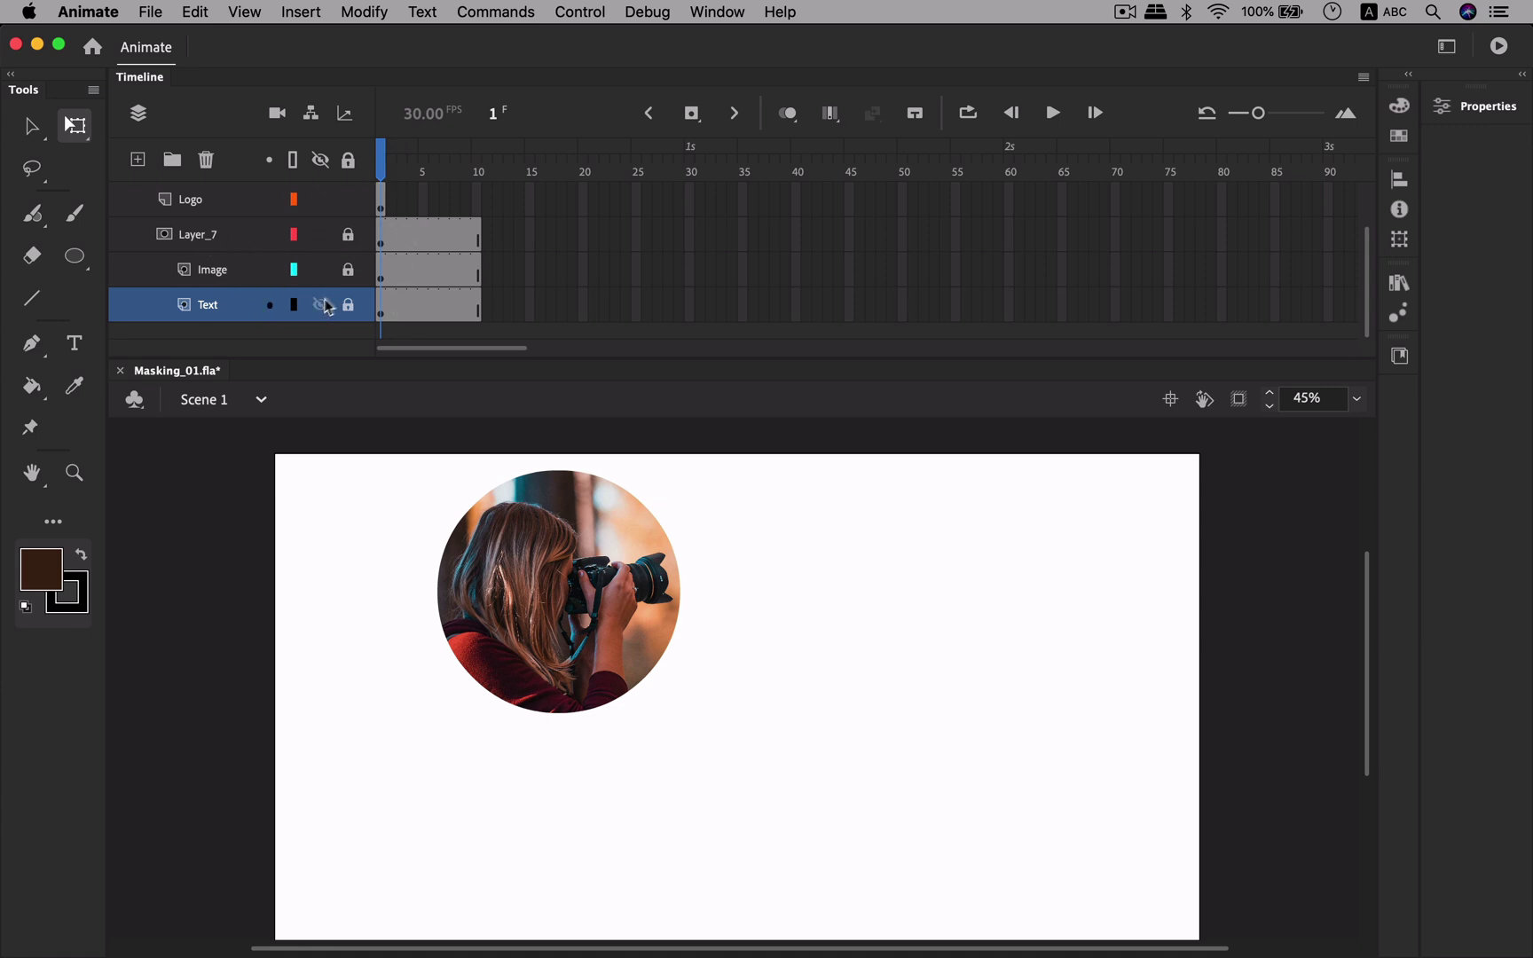
{"action": "left_click", "coordinate": [349, 236]}
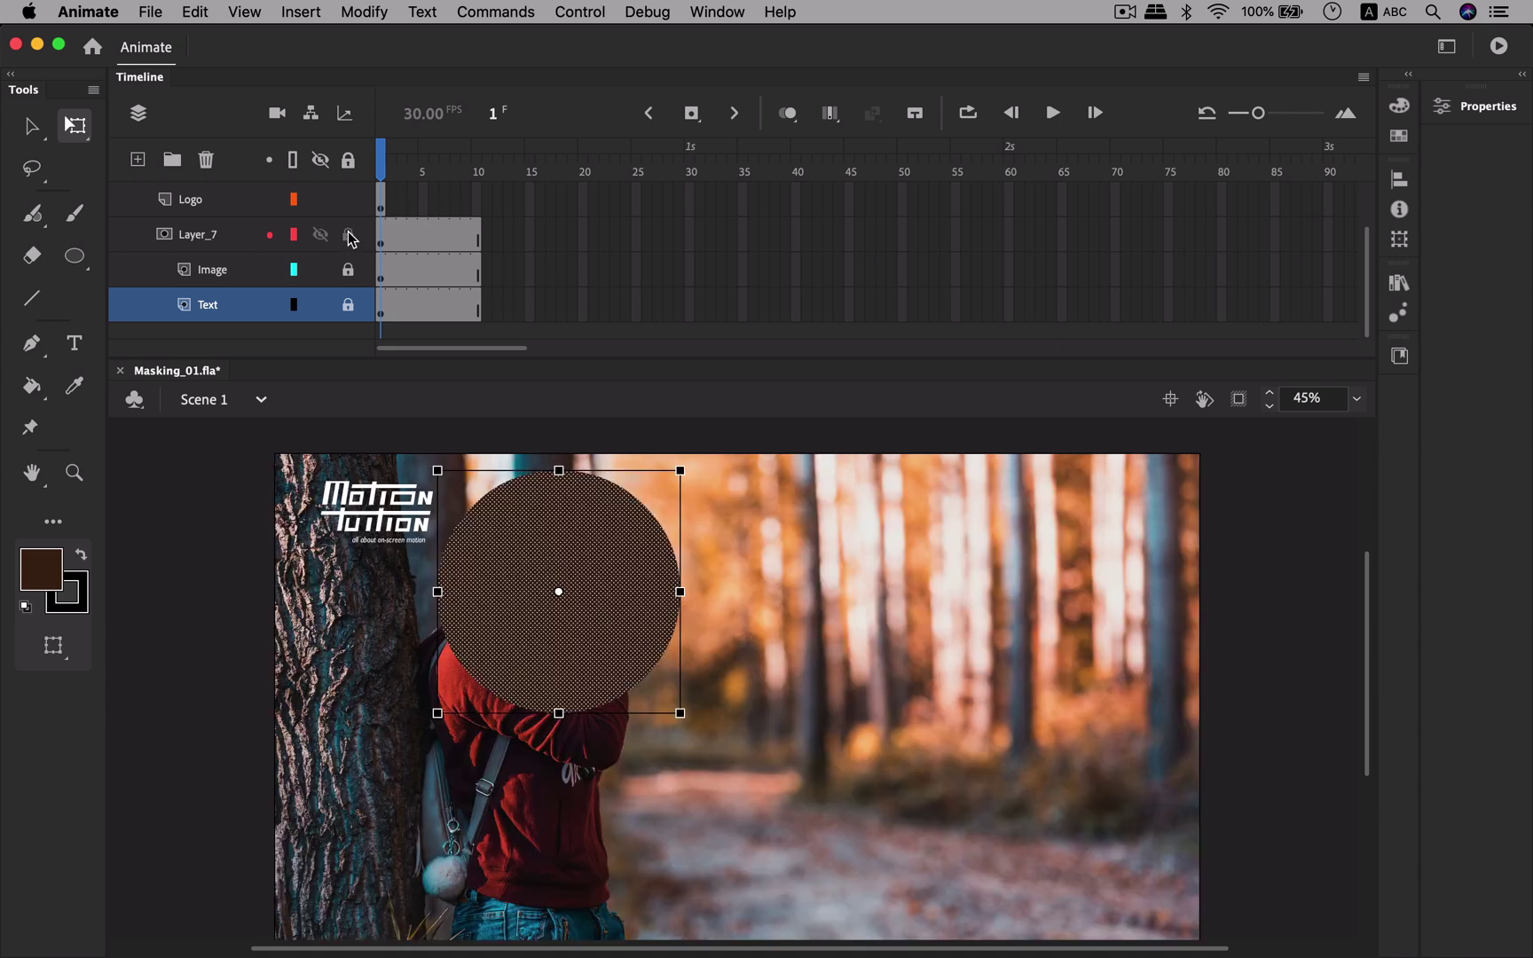
{"action": "left_click", "coordinate": [384, 246]}
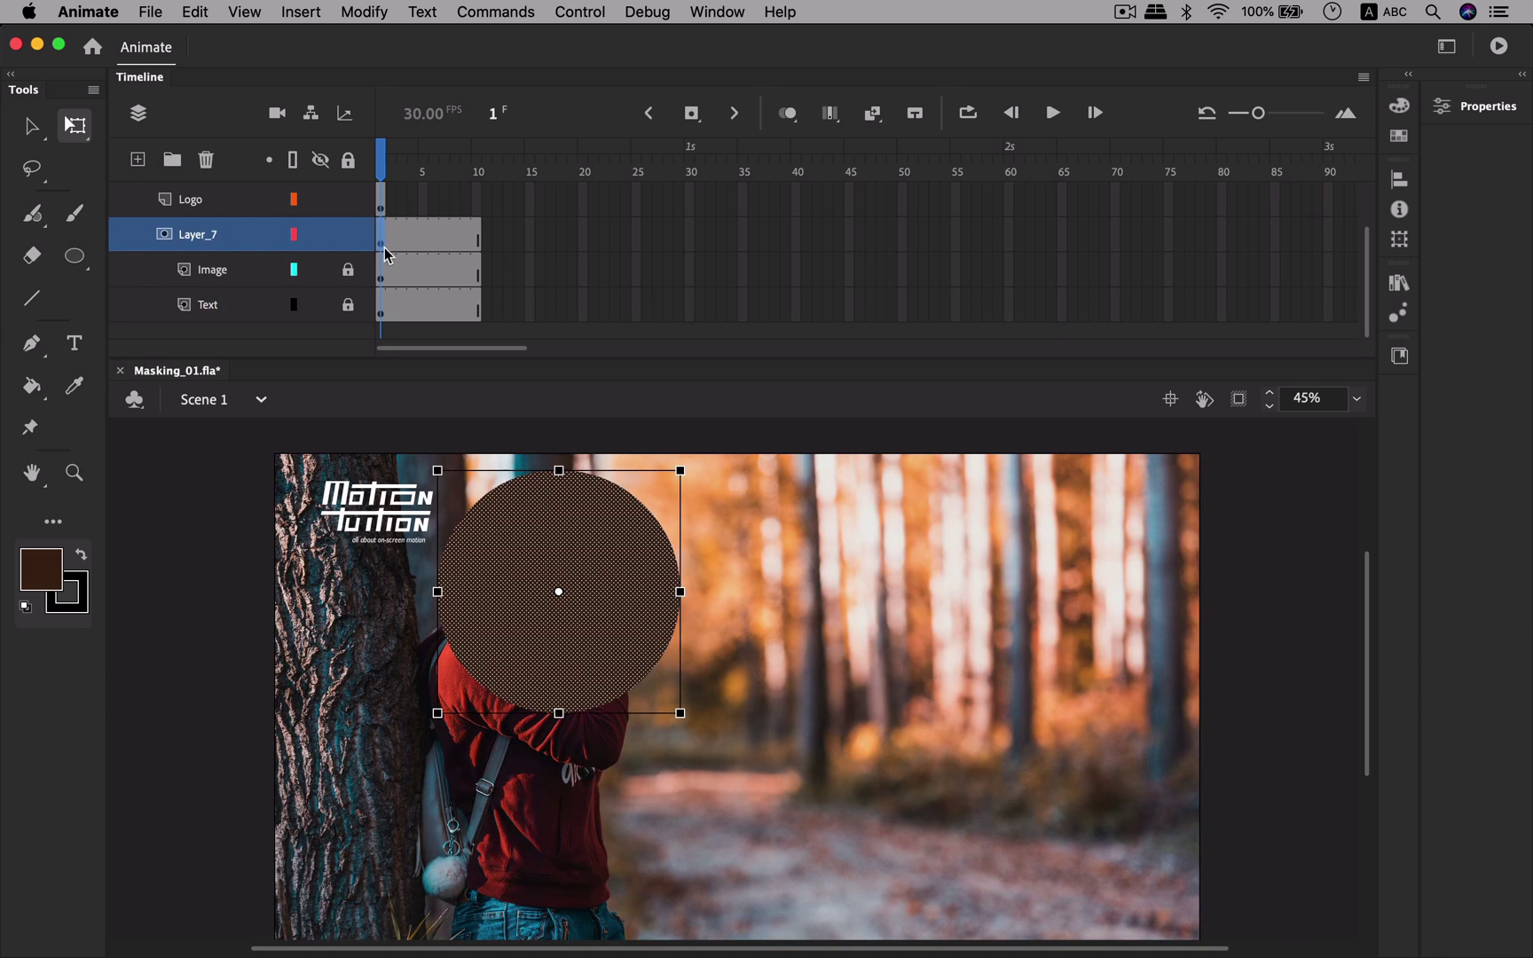
{"action": "left_click", "coordinate": [476, 237]}
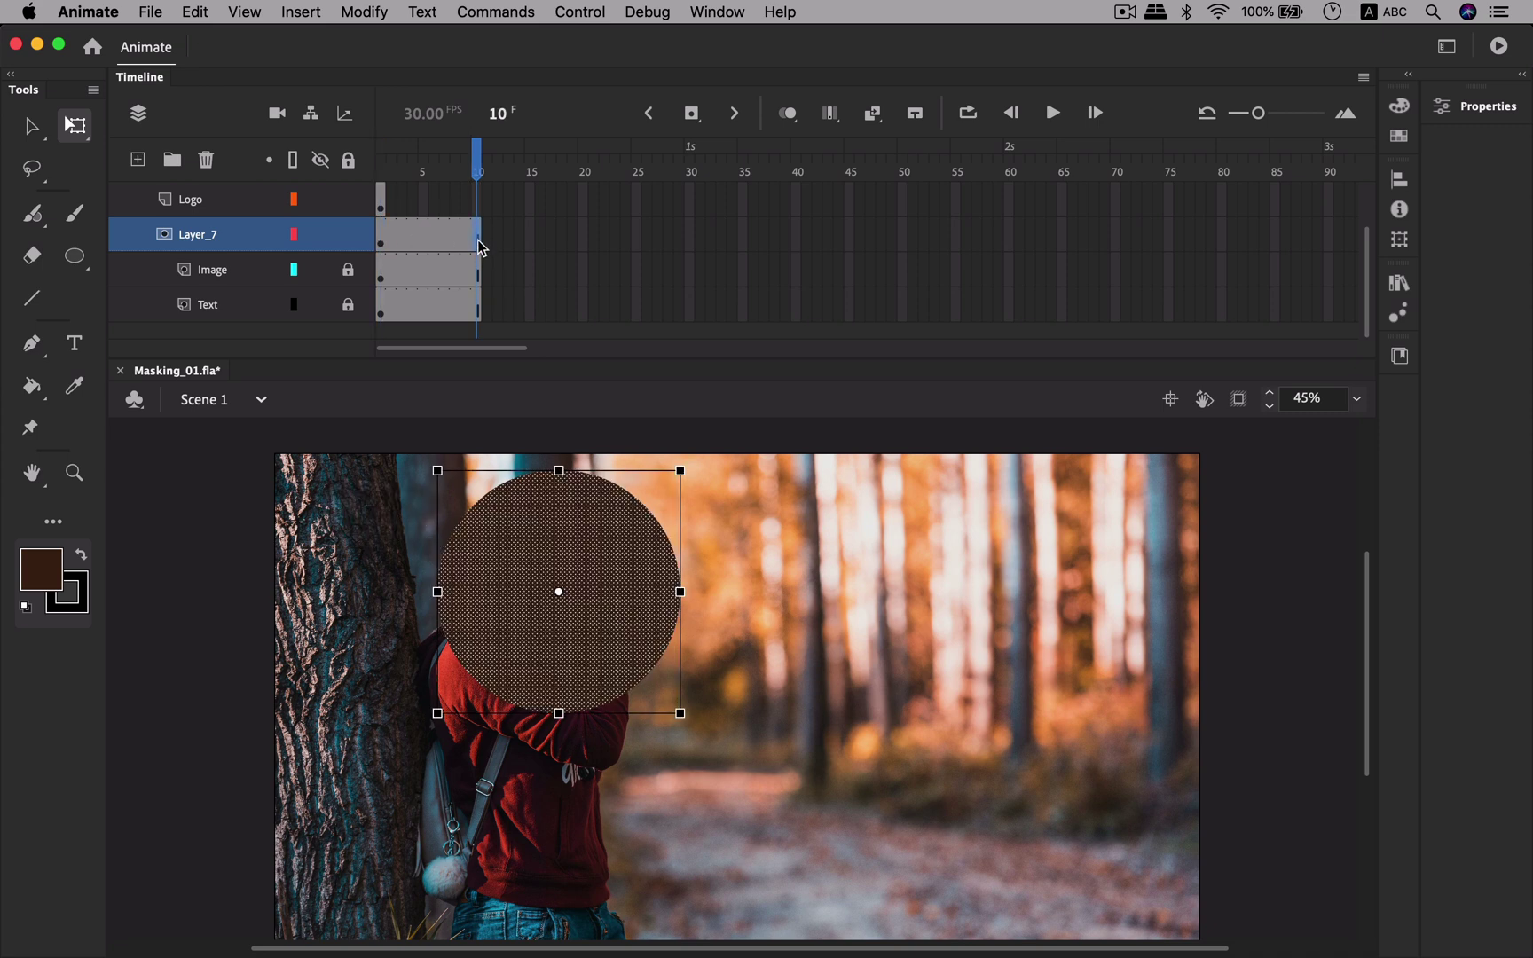
{"action": "key", "text": "F6"}
- Try moving the mask circle at frame 10 horizontally to the right across the picture, and undo the move
{"action": "key", "text": "shift+Right"}
{"action": "key", "text": "shift+Right"}
{"action": "key", "text": "shift+Right"}
{"action": "key", "text": "shift+Right"}
{"action": "key", "text": "shift+Right"}
{"action": "key", "text": "shift+Right"}
{"action": "key", "text": "shift+Right"}
{"action": "key", "text": "shift+Right"}
{"action": "key", "text": "shift+Right"}
{"action": "key", "text": "shift+Right"}
{"action": "key", "text": "shift+Right"}
{"action": "key", "text": "shift+Right"}
{"action": "key", "text": "shift+Right"}
{"action": "key", "text": "shift+Right"}
{"action": "key", "text": "shift+Right"}
{"action": "key", "text": "shift+Right"}
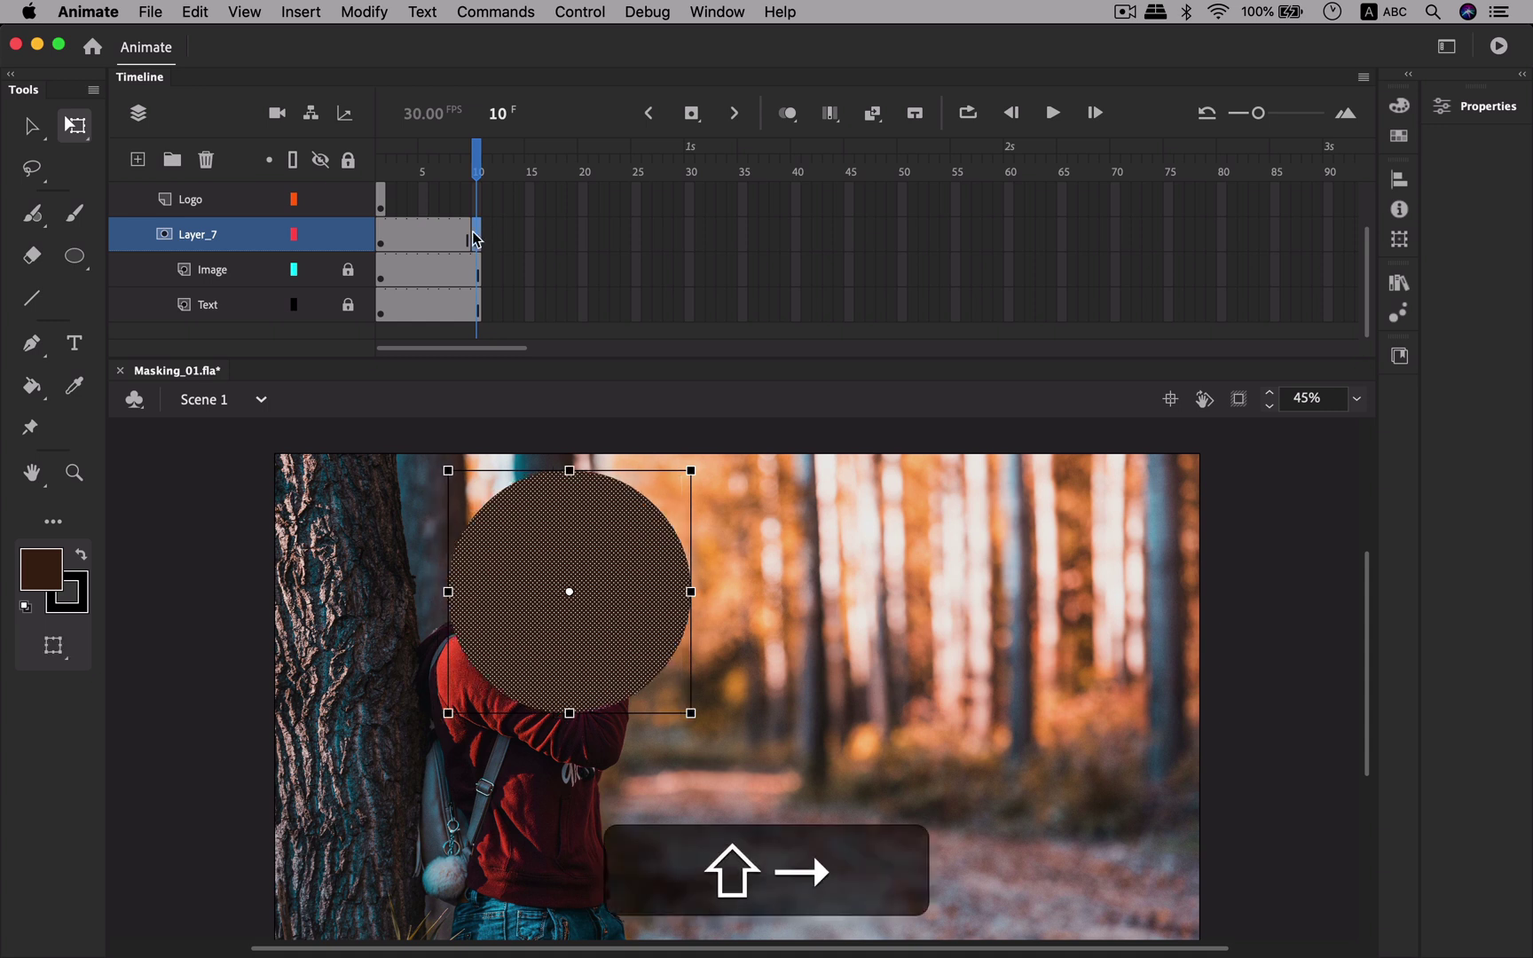
{"action": "key", "text": "shift+Right"}
{"action": "key", "text": "shift+Right"}
{"action": "key", "text": "shift+Right"}
{"action": "key", "text": "shift+Right"}
{"action": "key", "text": "shift+Right"}
{"action": "key", "text": "shift+Right"}
{"action": "key", "text": "shift+Right"}
{"action": "key", "text": "shift+Right"}
{"action": "key", "text": "shift+Right"}
{"action": "key", "text": "shift+Right"}
{"action": "key", "text": "shift+Right"}
{"action": "key", "text": "shift+Right"}
{"action": "key", "text": "shift+Right"}
{"action": "key", "text": "shift+Right"}
{"action": "key", "text": "shift+Right"}
{"action": "key", "text": "shift+Right"}
{"action": "key", "text": "shift+Right"}
{"action": "key", "text": "shift+Right"}
{"action": "key", "text": "shift+Right"}
{"action": "key", "text": "shift+Right"}
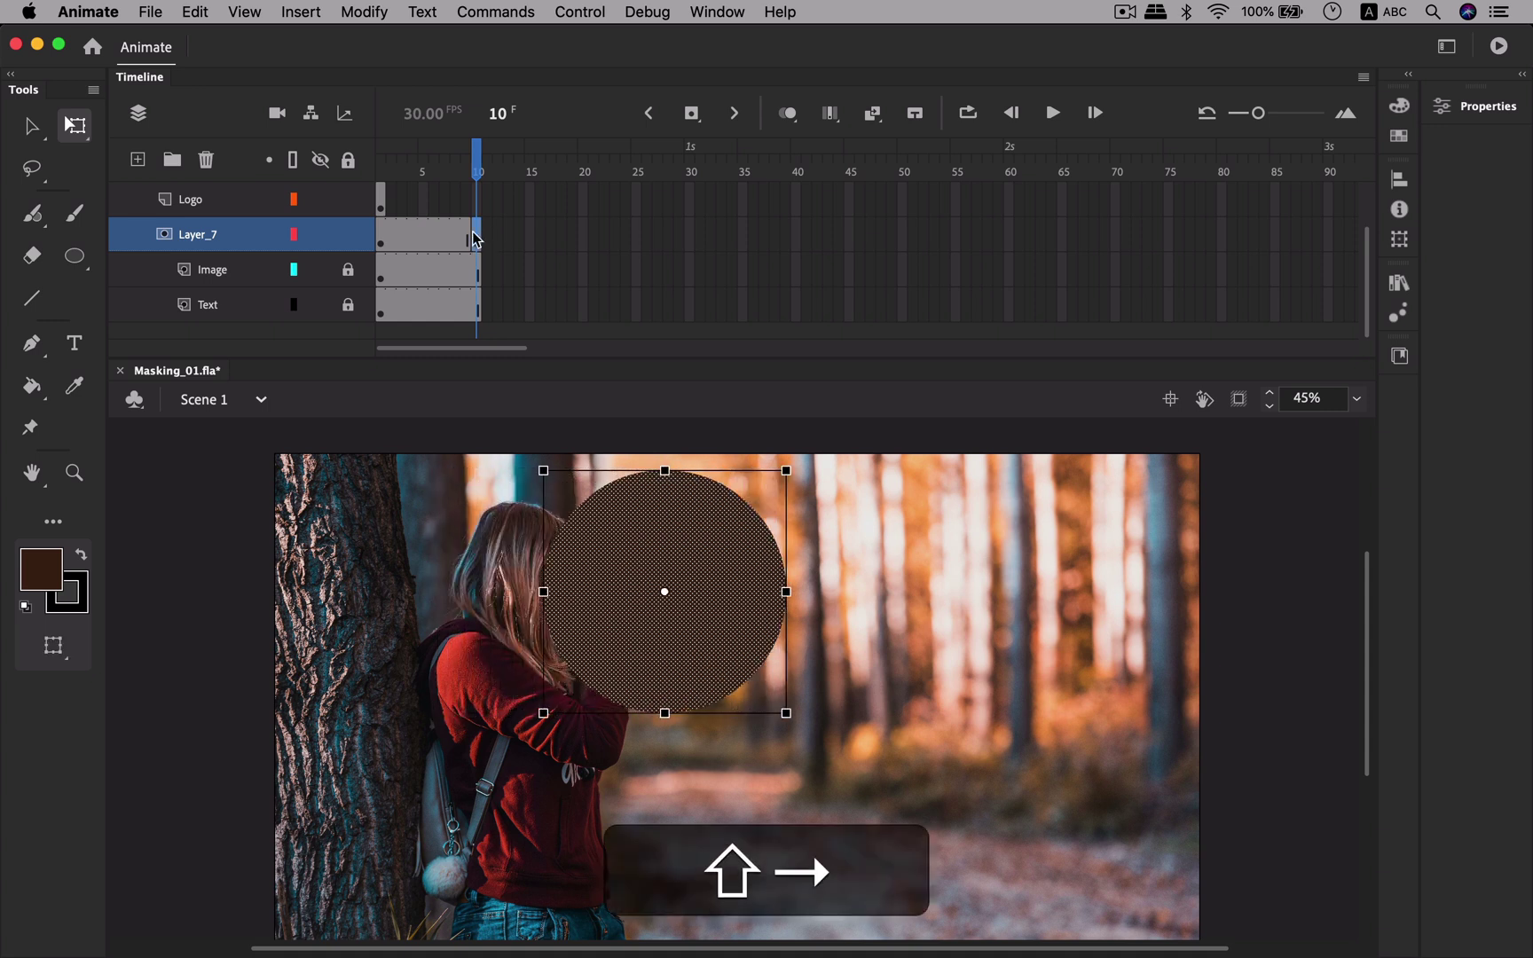
{"action": "key", "text": "shift+Right"}
{"action": "key", "text": "shift+Right"}
{"action": "key", "text": "shift+Right"}
{"action": "key", "text": "shift+Right"}
{"action": "key", "text": "shift+Right"}
{"action": "key", "text": "shift+Right"}
{"action": "key", "text": "shift+Right"}
{"action": "key", "text": "shift+Right"}
{"action": "key", "text": "shift+Right"}
{"action": "key", "text": "shift+Right"}
{"action": "key", "text": "shift+Right"}
{"action": "key", "text": "shift+Right"}
{"action": "key", "text": "shift+Right"}
{"action": "key", "text": "shift+Right"}
{"action": "key", "text": "shift+Right"}
{"action": "key", "text": "shift+Right"}
{"action": "key", "text": "shift+Right"}
{"action": "key", "text": "shift+Right"}
{"action": "key", "text": "shift+Right"}
{"action": "key", "text": "shift+Right"}
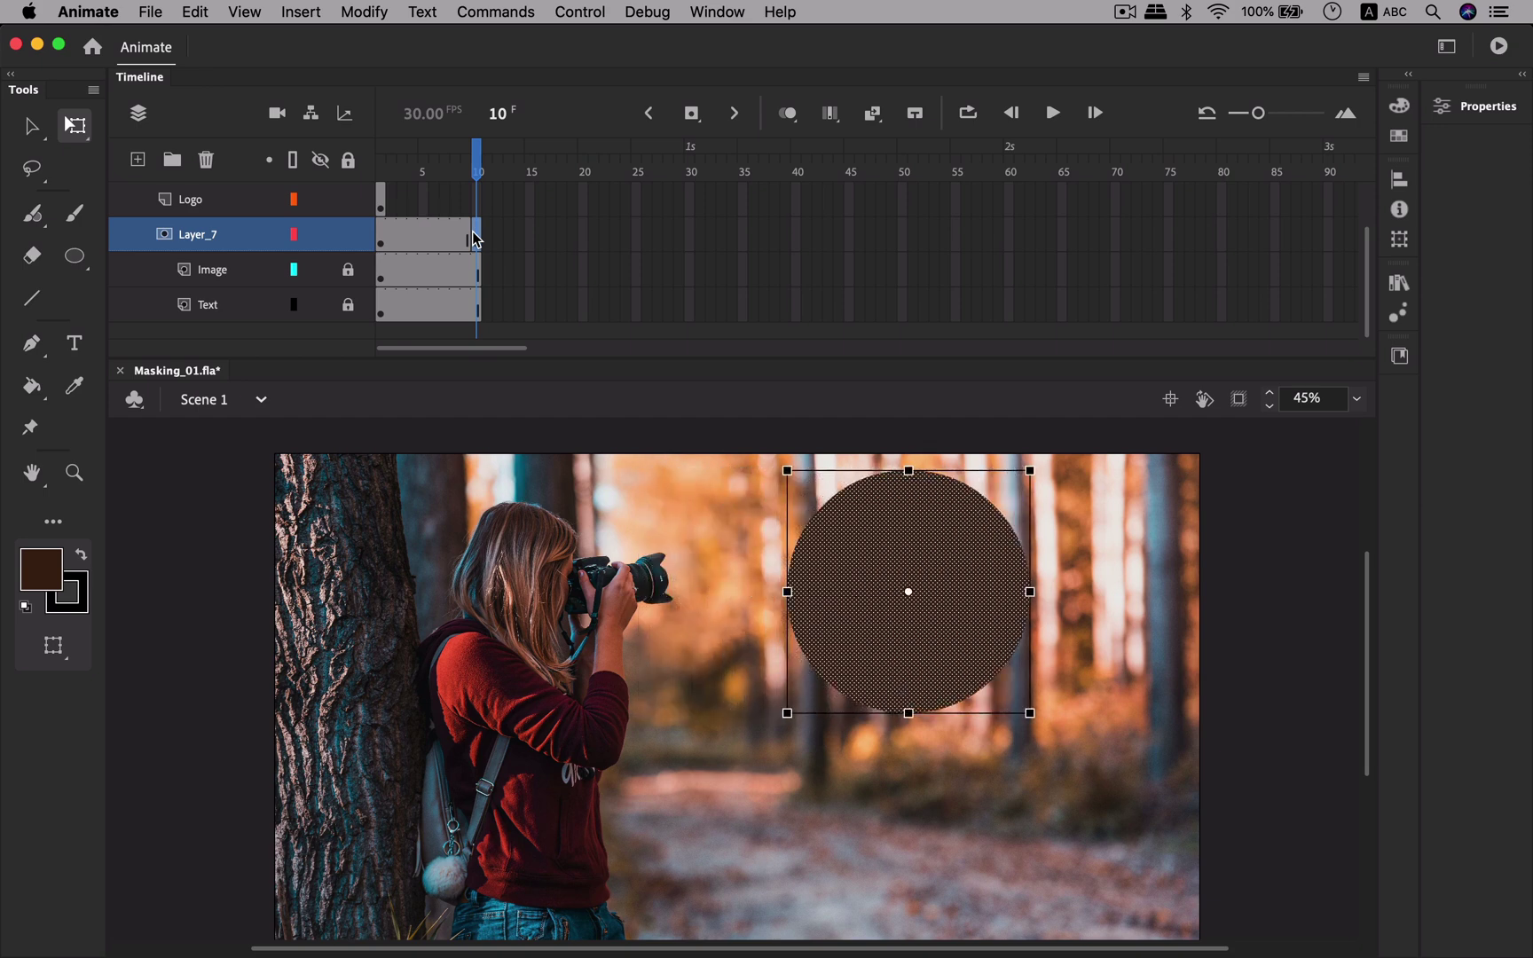
{"action": "key", "text": "super+z"}
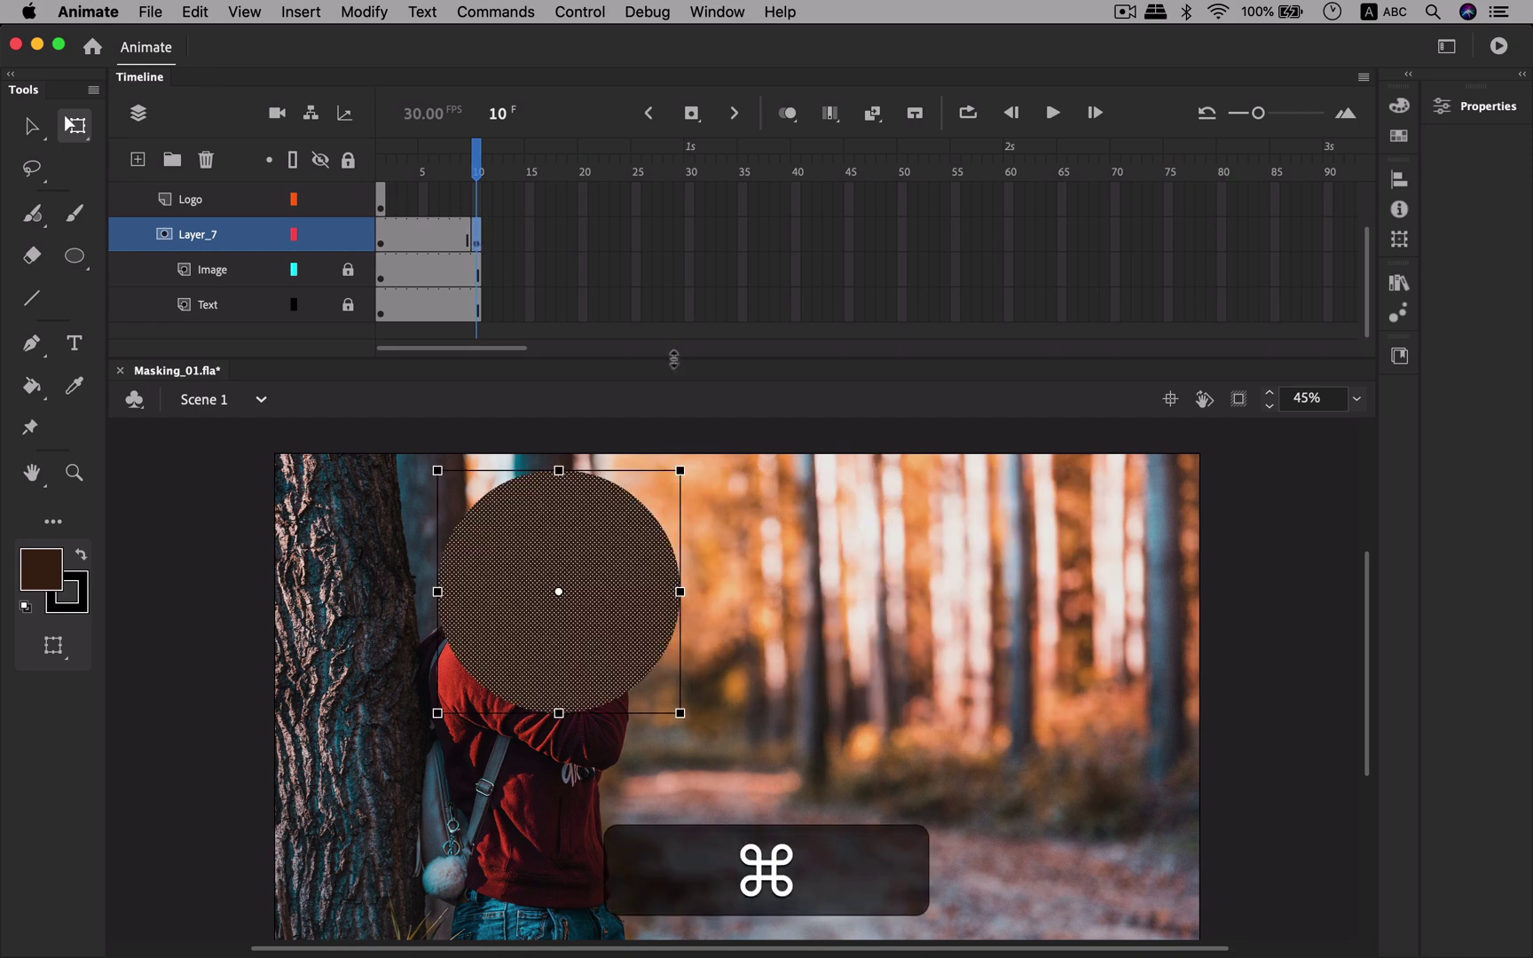
- Enlarge the mask circle at frame 10 proportionally and reposition it until it covers the whole stage
{"action": "key", "text": "super+minus"}
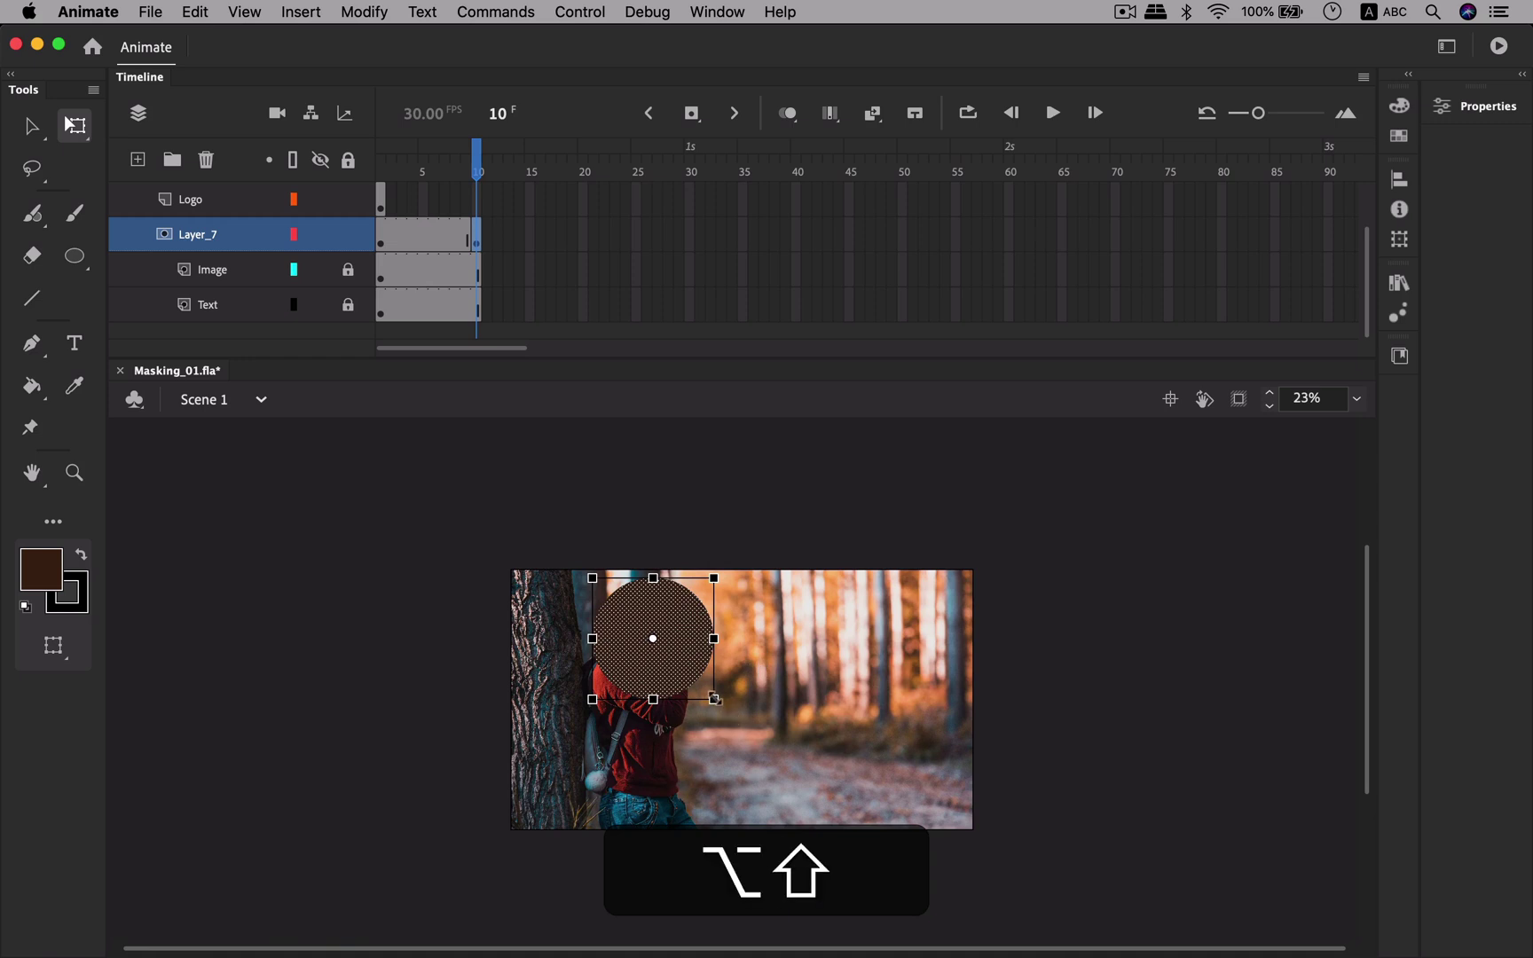
{"action": "left_click_drag", "start_coordinate": [714, 699], "coordinate": [1150, 894]}
{"action": "left_click_drag", "start_coordinate": [764, 667], "coordinate": [839, 709]}
{"action": "left_click_drag", "start_coordinate": [994, 428], "coordinate": [1069, 399]}
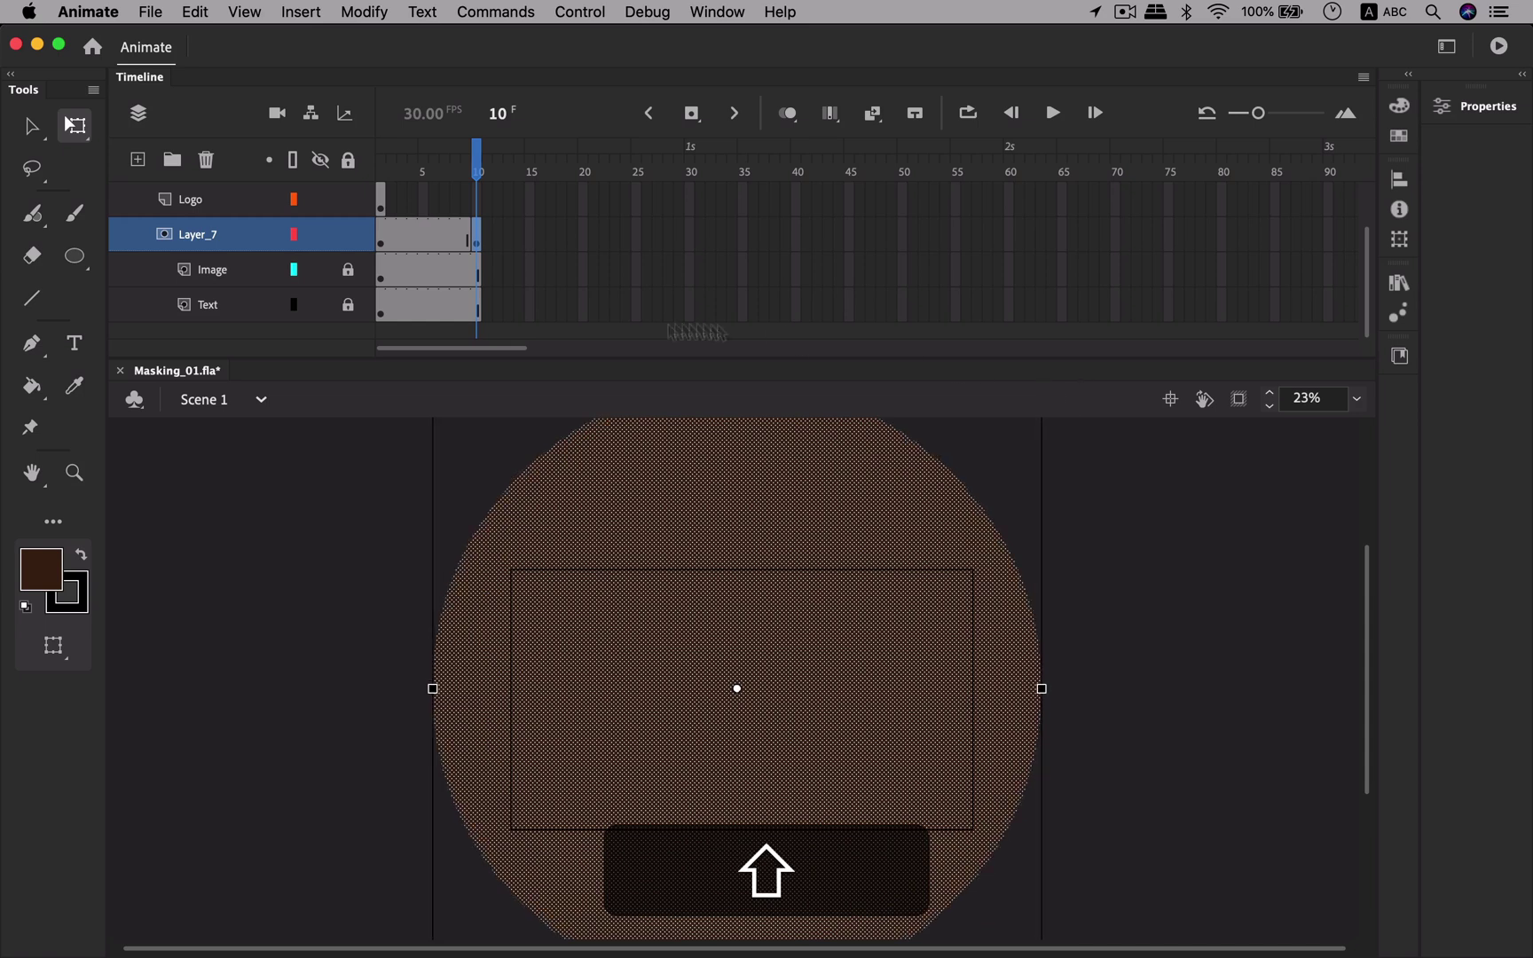
- Shrink the mask circle at frame 1 proportionally around its centre to a tiny dot on the woman's hair
{"action": "left_click_drag", "start_coordinate": [479, 168], "coordinate": [374, 173]}
{"action": "left_click", "coordinate": [382, 243]}
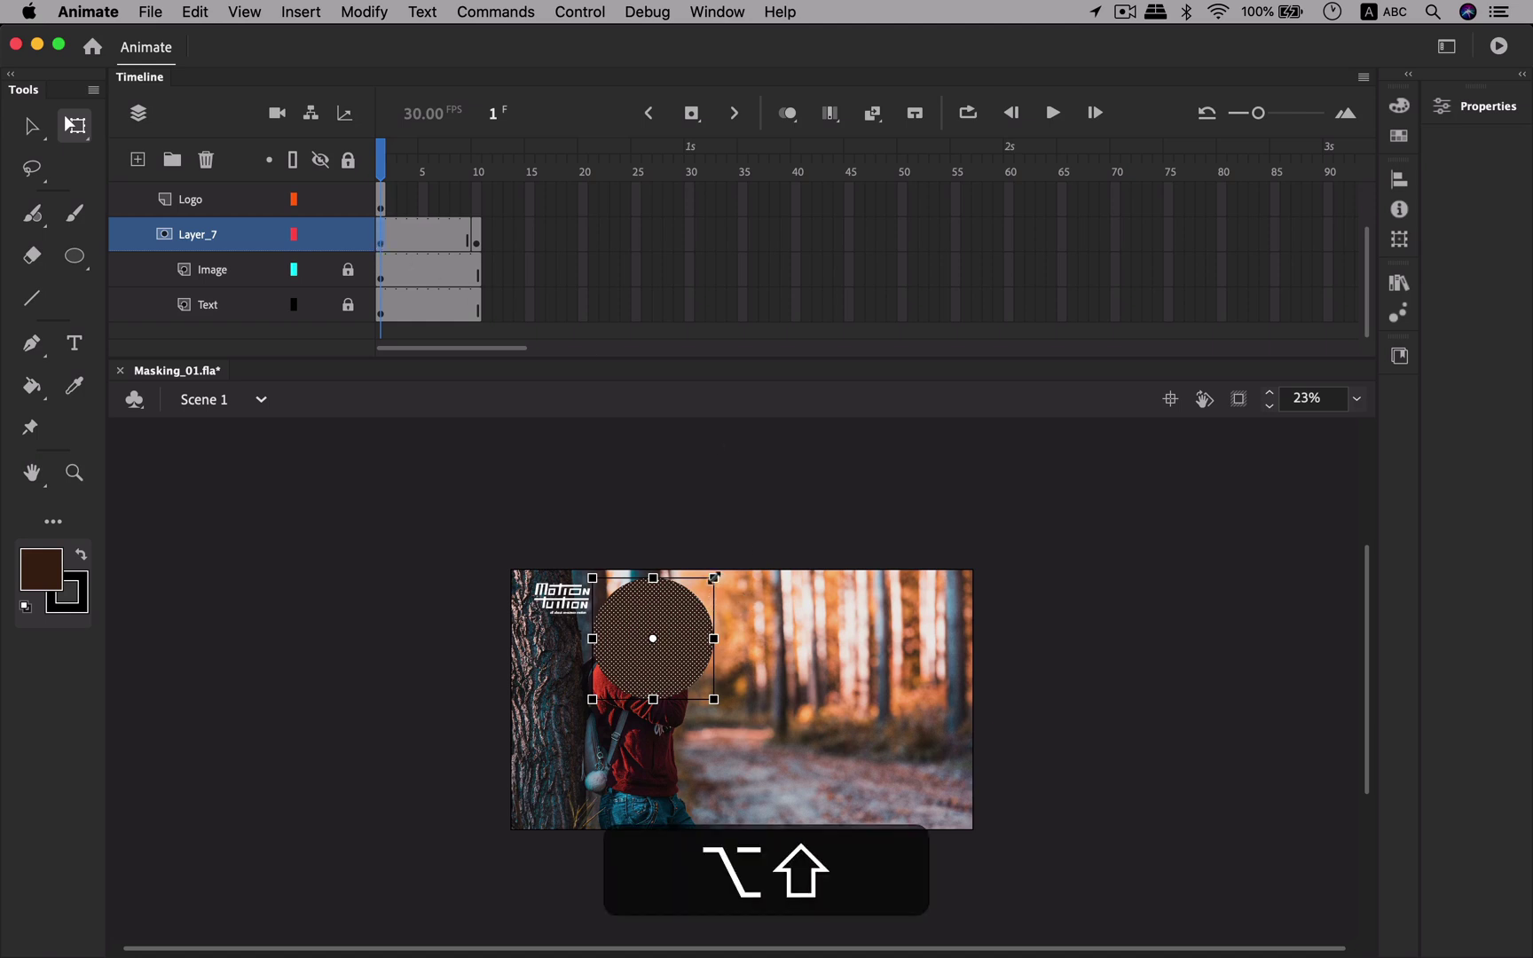
{"action": "left_click_drag", "start_coordinate": [713, 577], "coordinate": [728, 710]}
{"action": "key", "text": "z"}
{"action": "key", "text": "space"}
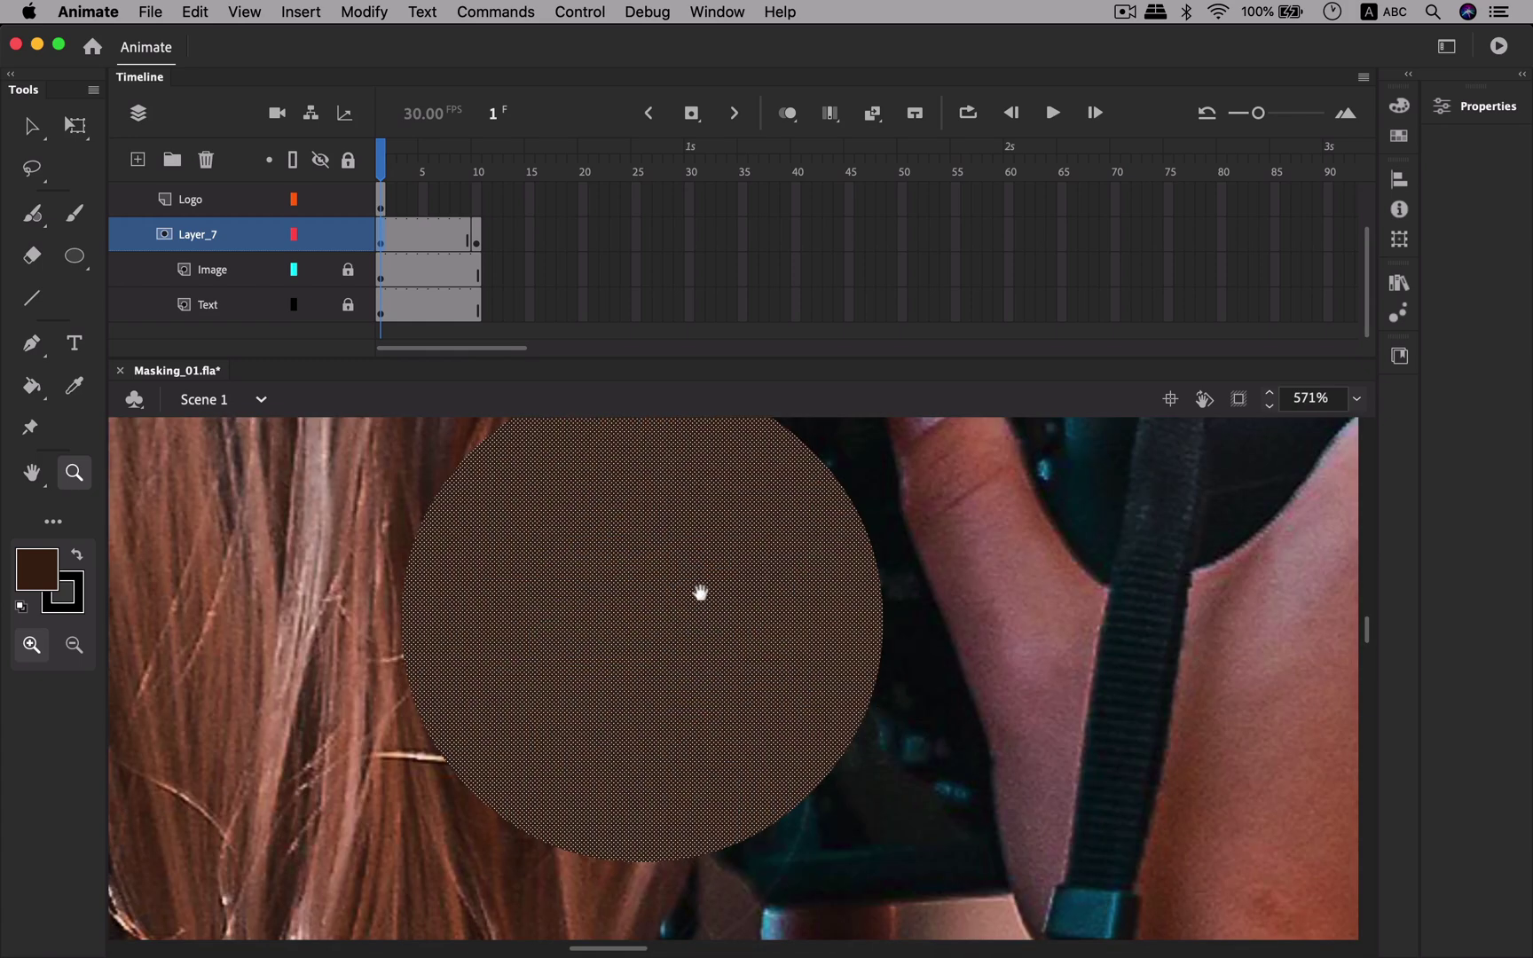
{"action": "left_click_drag", "start_coordinate": [701, 593], "coordinate": [738, 678]}
{"action": "key", "text": "q"}
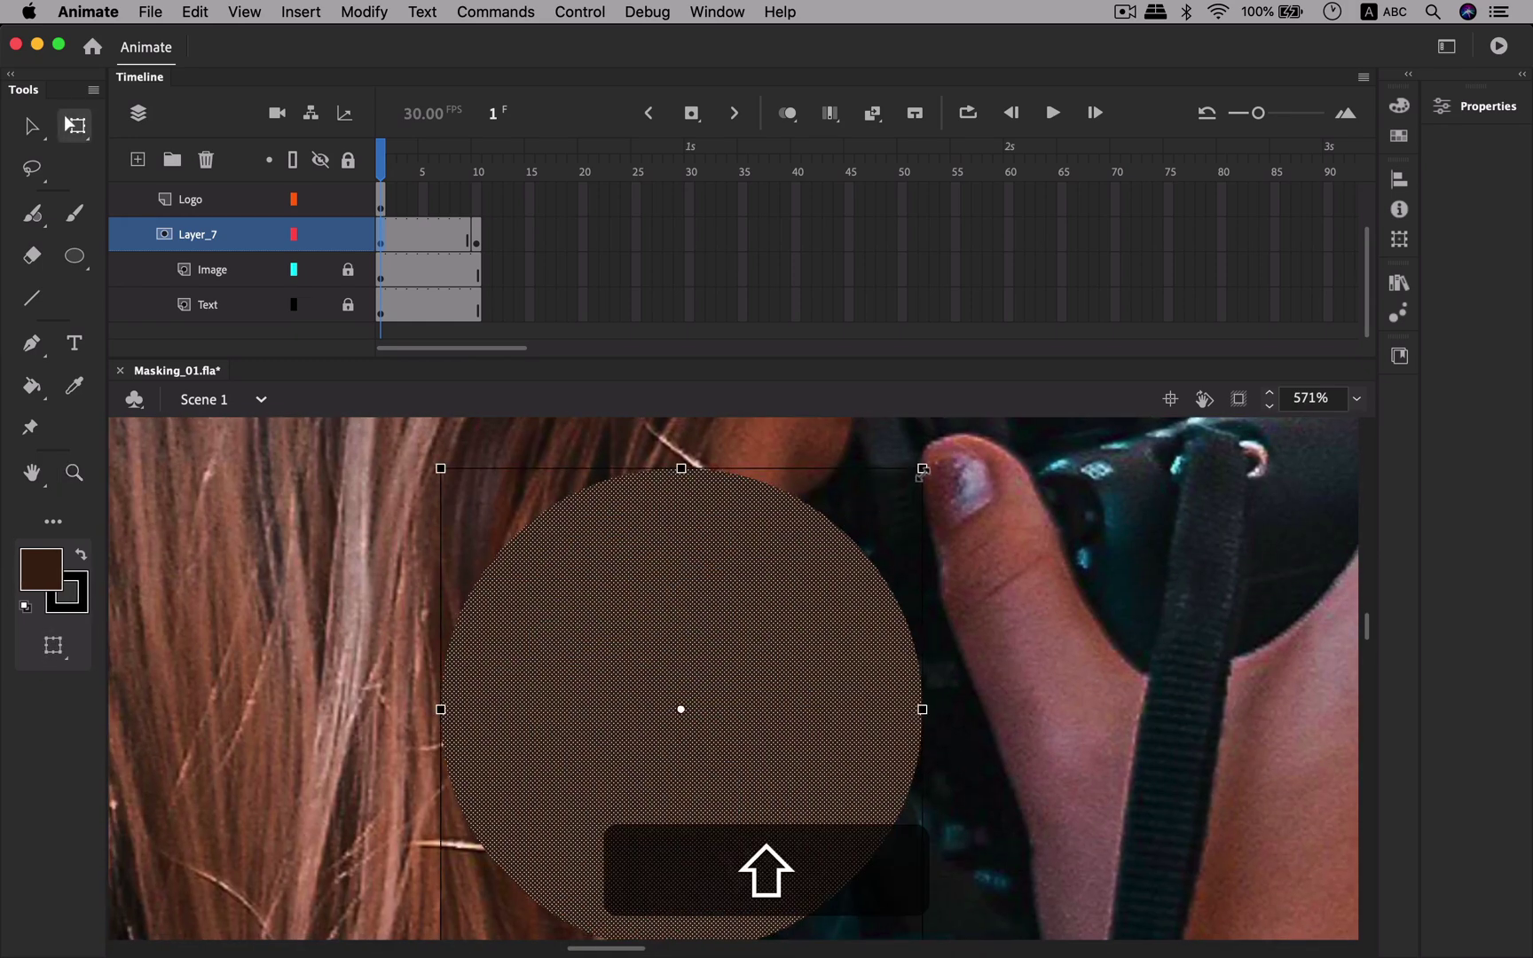
{"action": "left_click_drag", "start_coordinate": [921, 466], "coordinate": [706, 625]}
{"action": "key", "text": "z"}
{"action": "left_click_drag", "start_coordinate": [644, 674], "coordinate": [736, 752]}
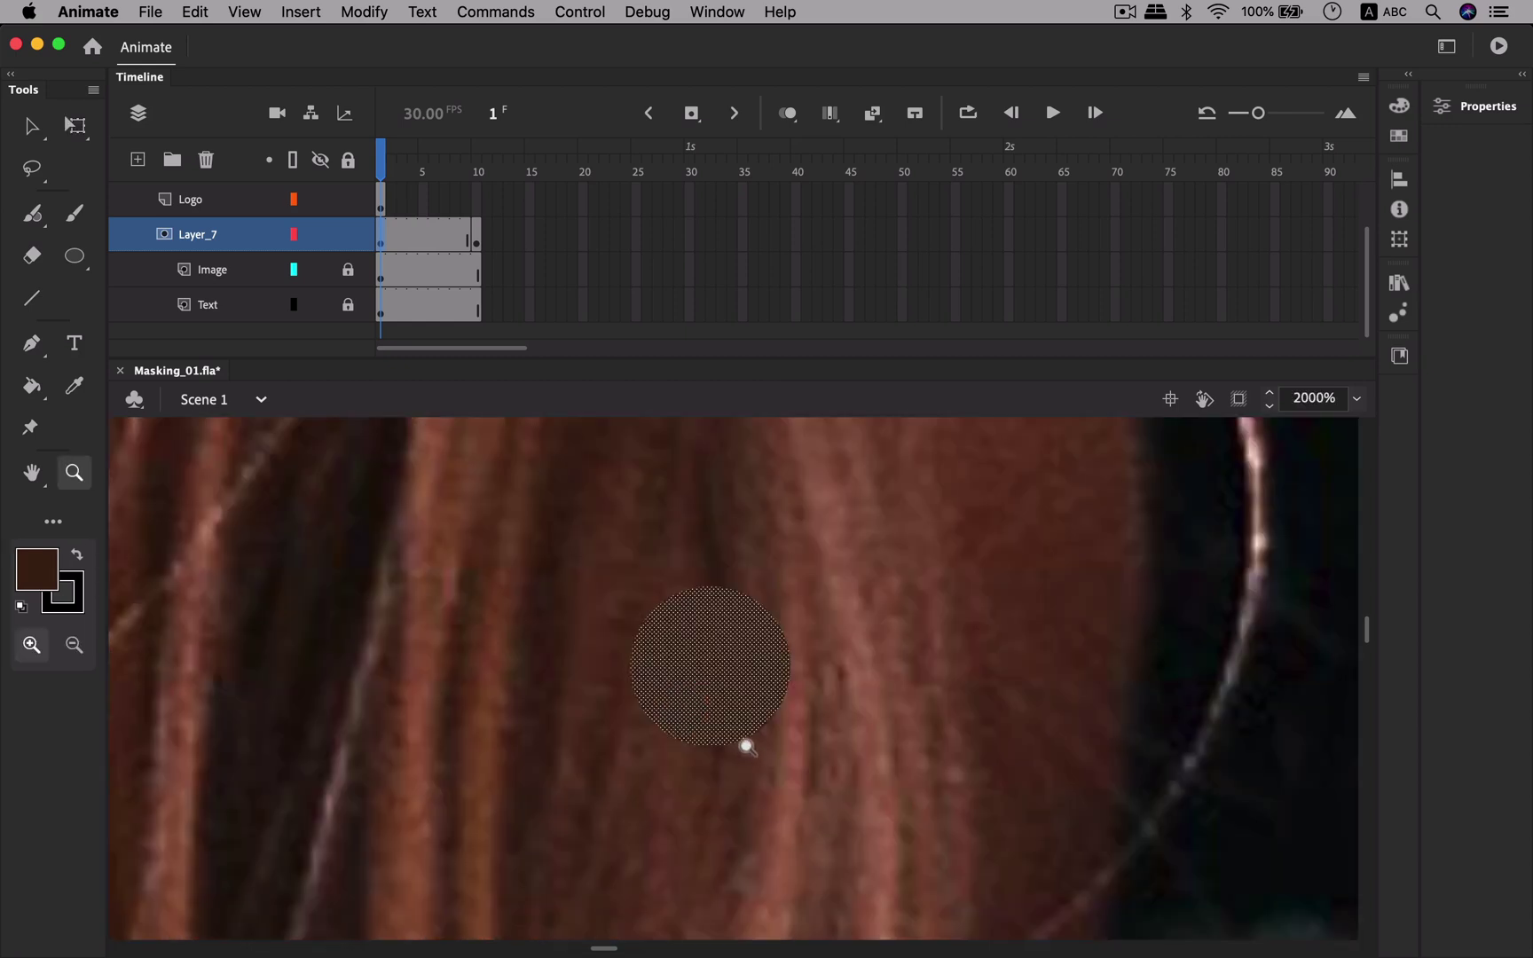
{"action": "key", "text": "q"}
{"action": "left_click_drag", "start_coordinate": [790, 587], "coordinate": [716, 648]}
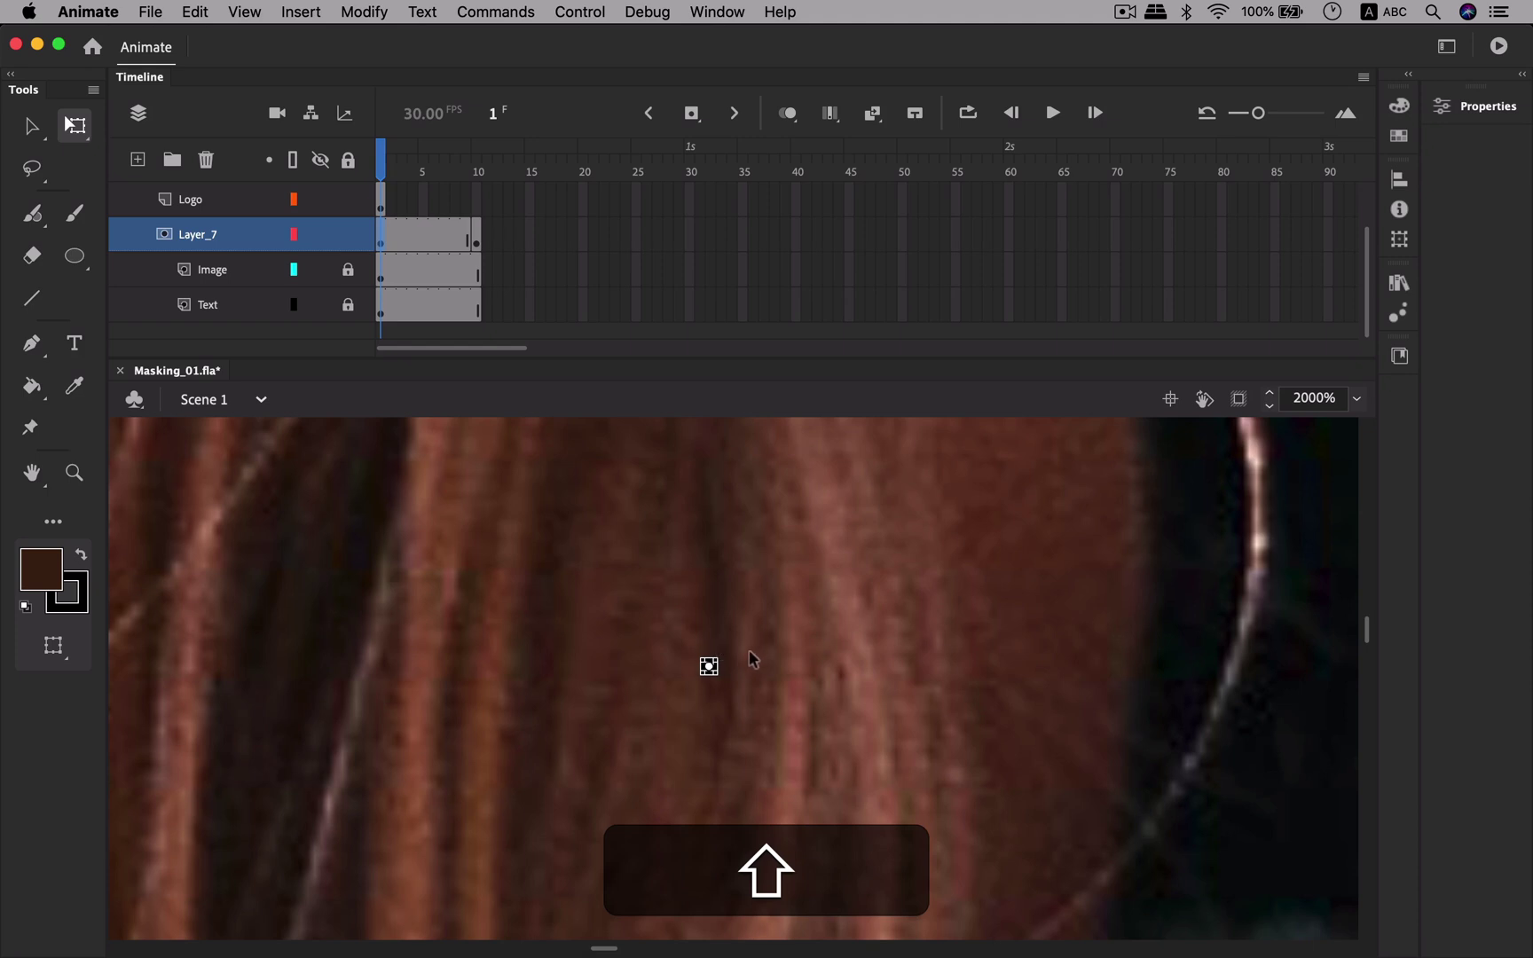
- Scrub the timeline from frame 1 to frame 7 to check the mask circle between the two keyframes
{"action": "key", "text": "z"}
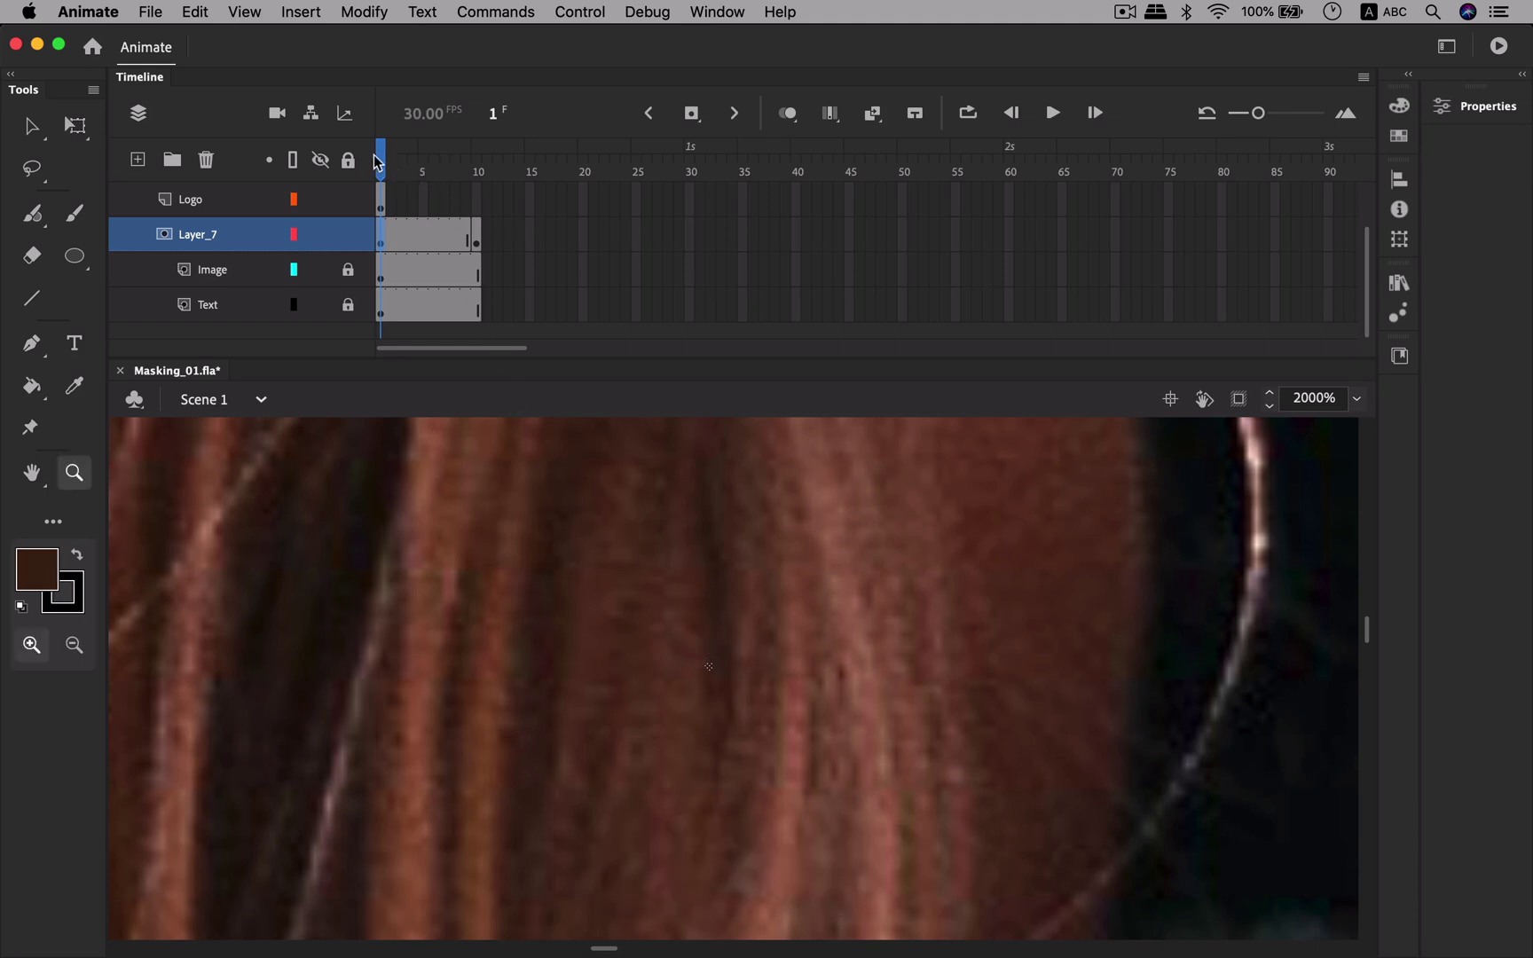
{"action": "left_click_drag", "start_coordinate": [384, 158], "coordinate": [444, 181]}
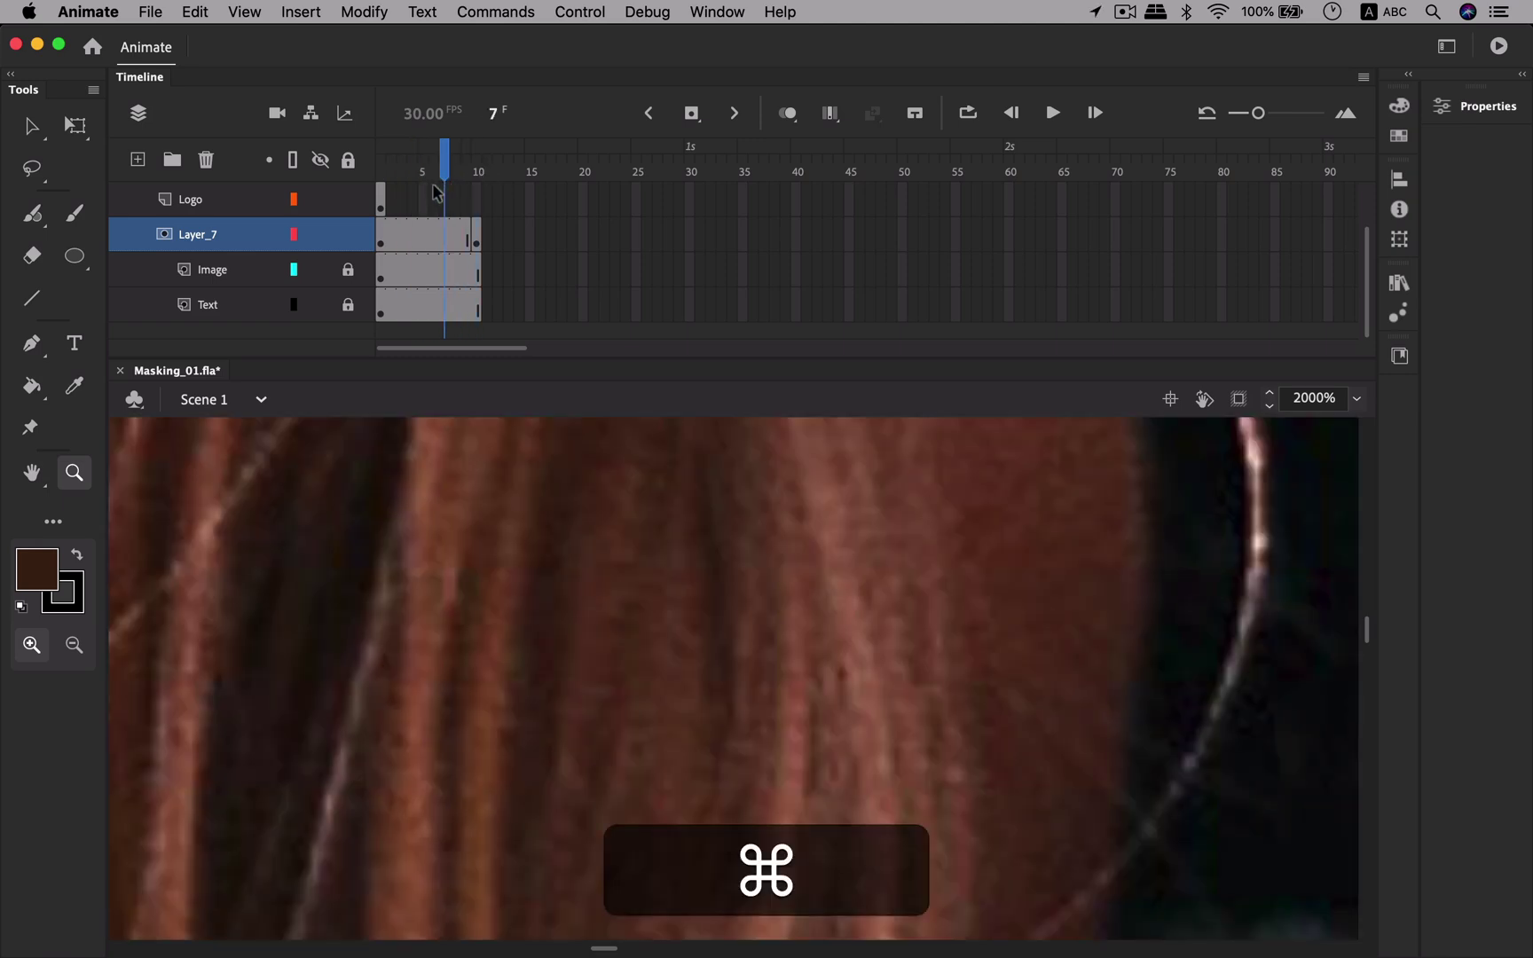
{"action": "key", "text": "super+minus"}
{"action": "key", "text": "super+minus"}
{"action": "key", "text": "super+minus"}
{"action": "key", "text": "super+minus"}
{"action": "key", "text": "super+minus"}
{"action": "key", "text": "super+minus"}
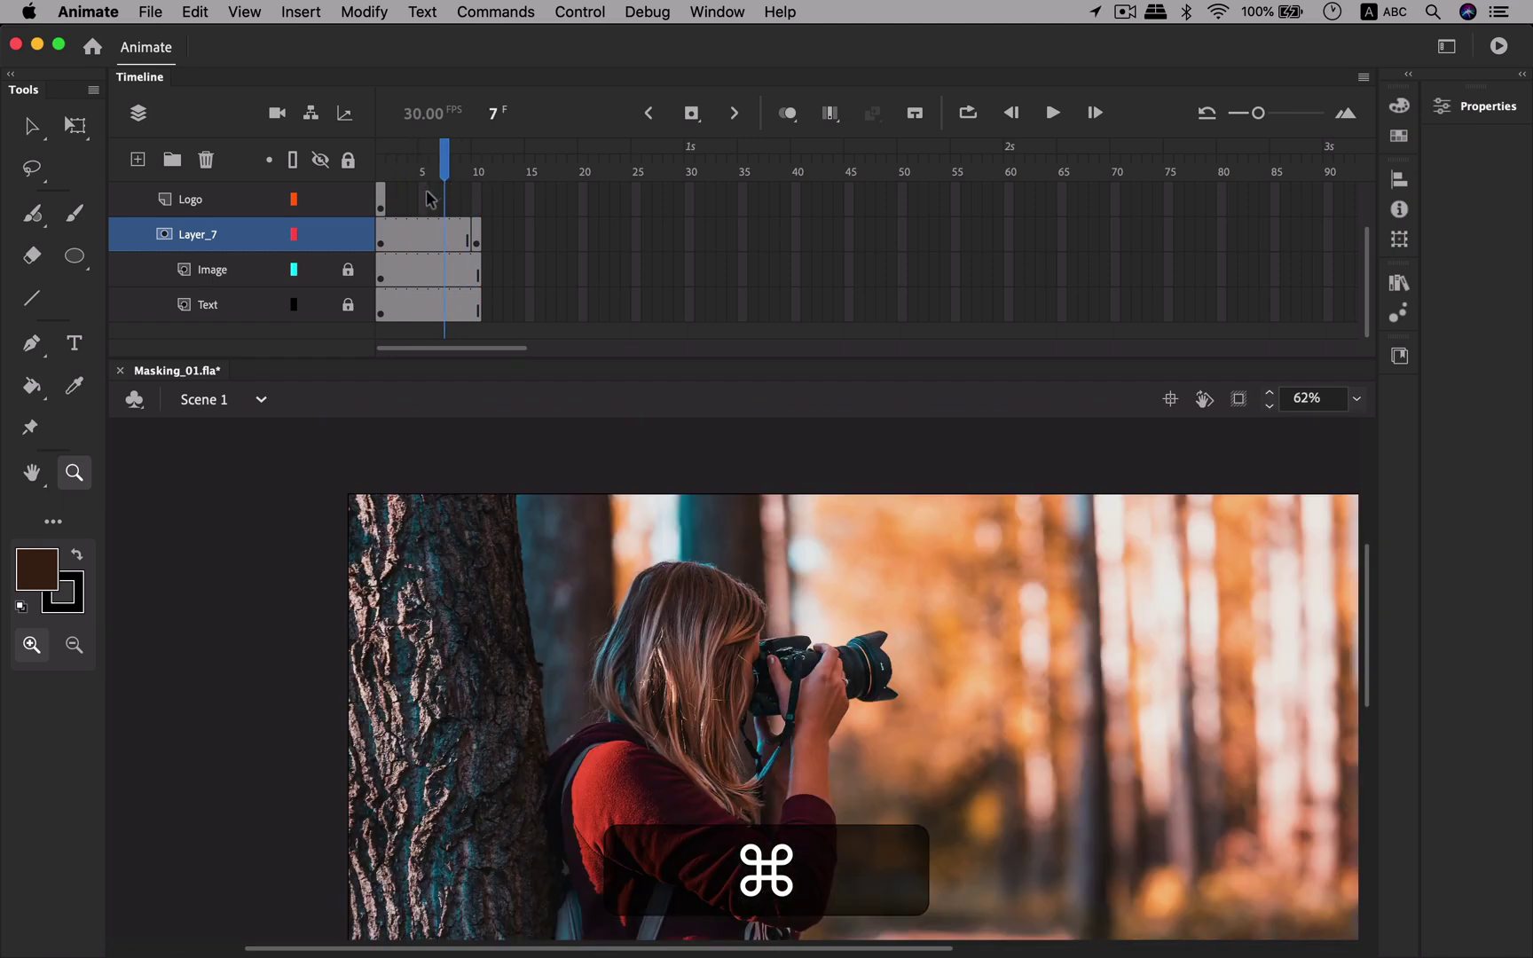
- Move the Logo layer below Text inside the Layer_7 mask group and extend its frames to frame 10
{"action": "left_click", "coordinate": [189, 206]}
{"action": "left_click_drag", "start_coordinate": [195, 205], "coordinate": [216, 316]}
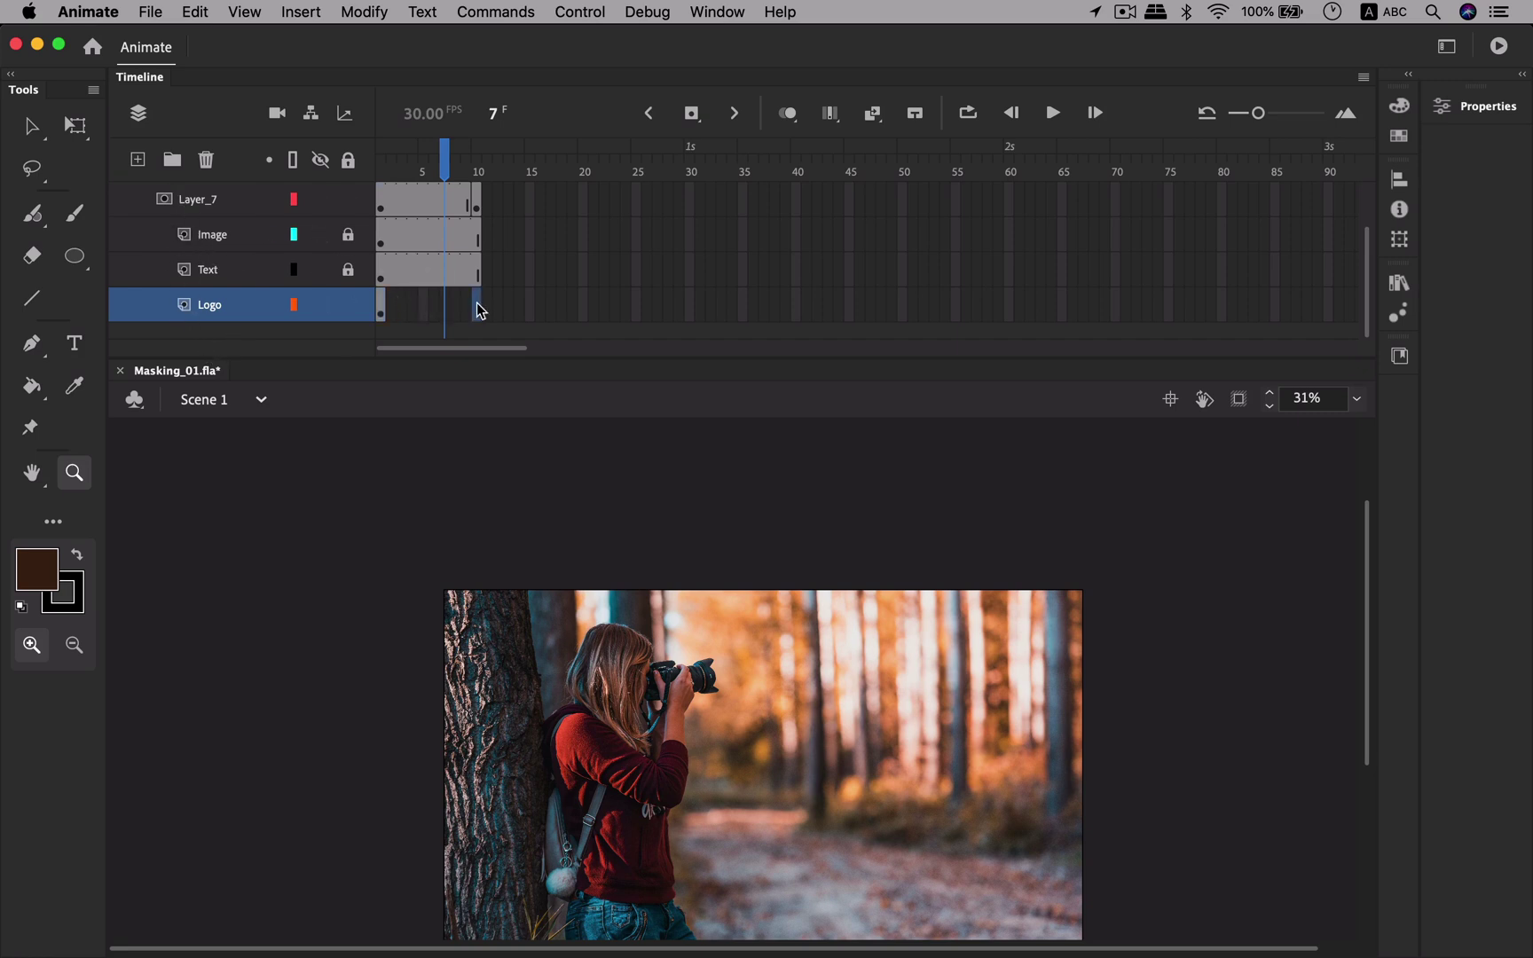
{"action": "left_click", "coordinate": [478, 310]}
{"action": "key", "text": "F5"}
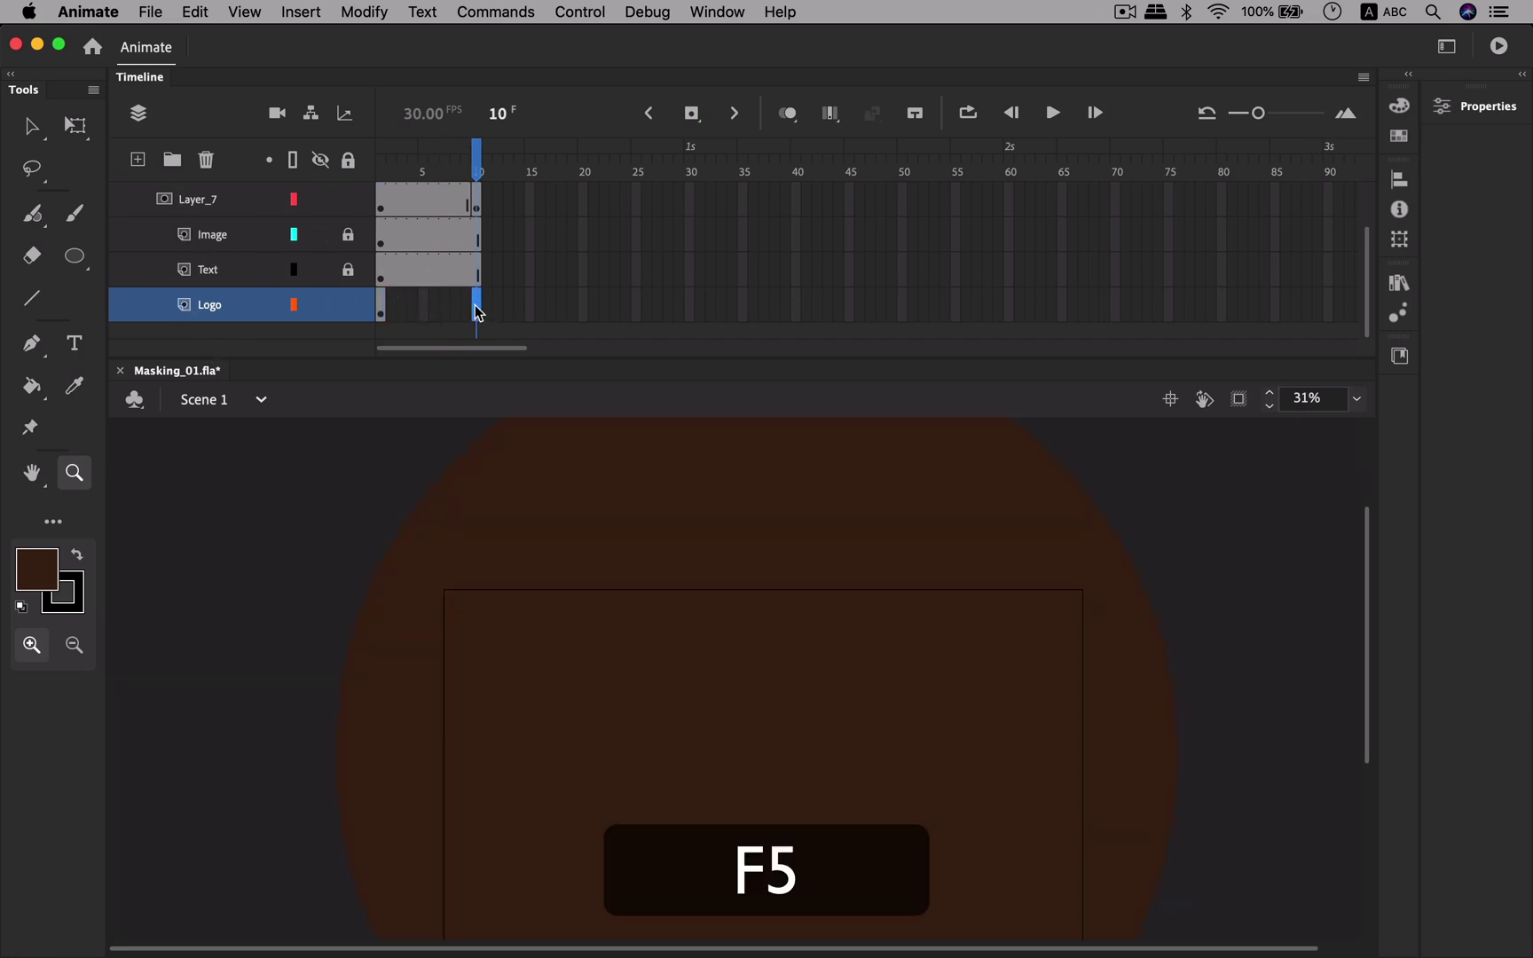
- Try a shape tween on Layer_7 between the keyframes at frames 1 and 10
{"action": "left_click_drag", "start_coordinate": [471, 166], "coordinate": [381, 169]}
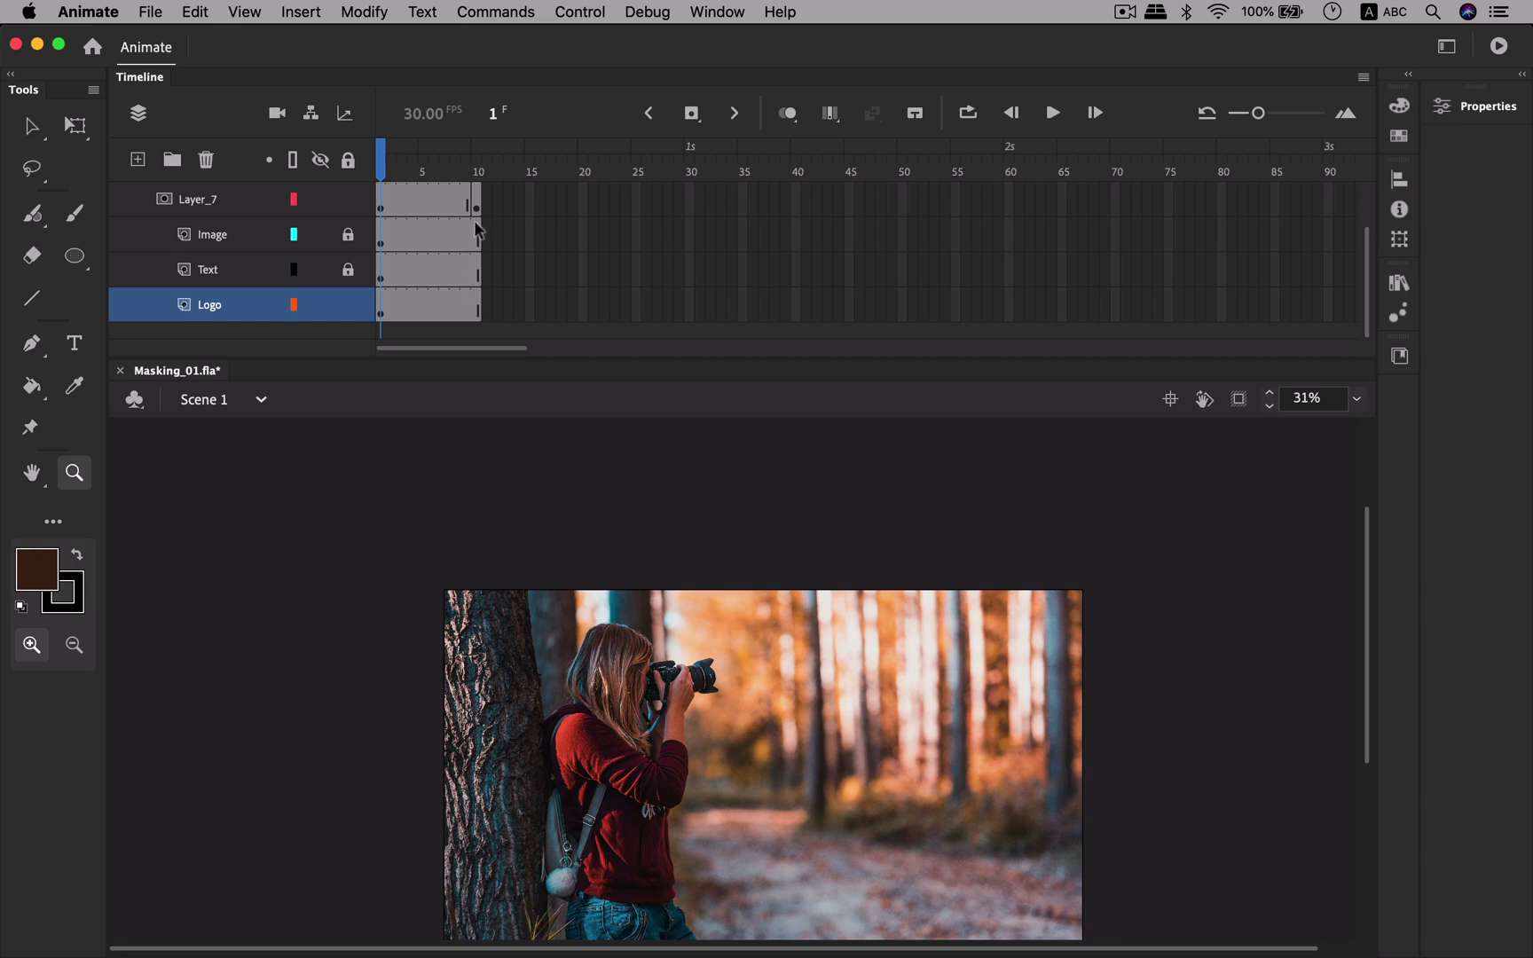
{"action": "left_click", "coordinate": [382, 213]}
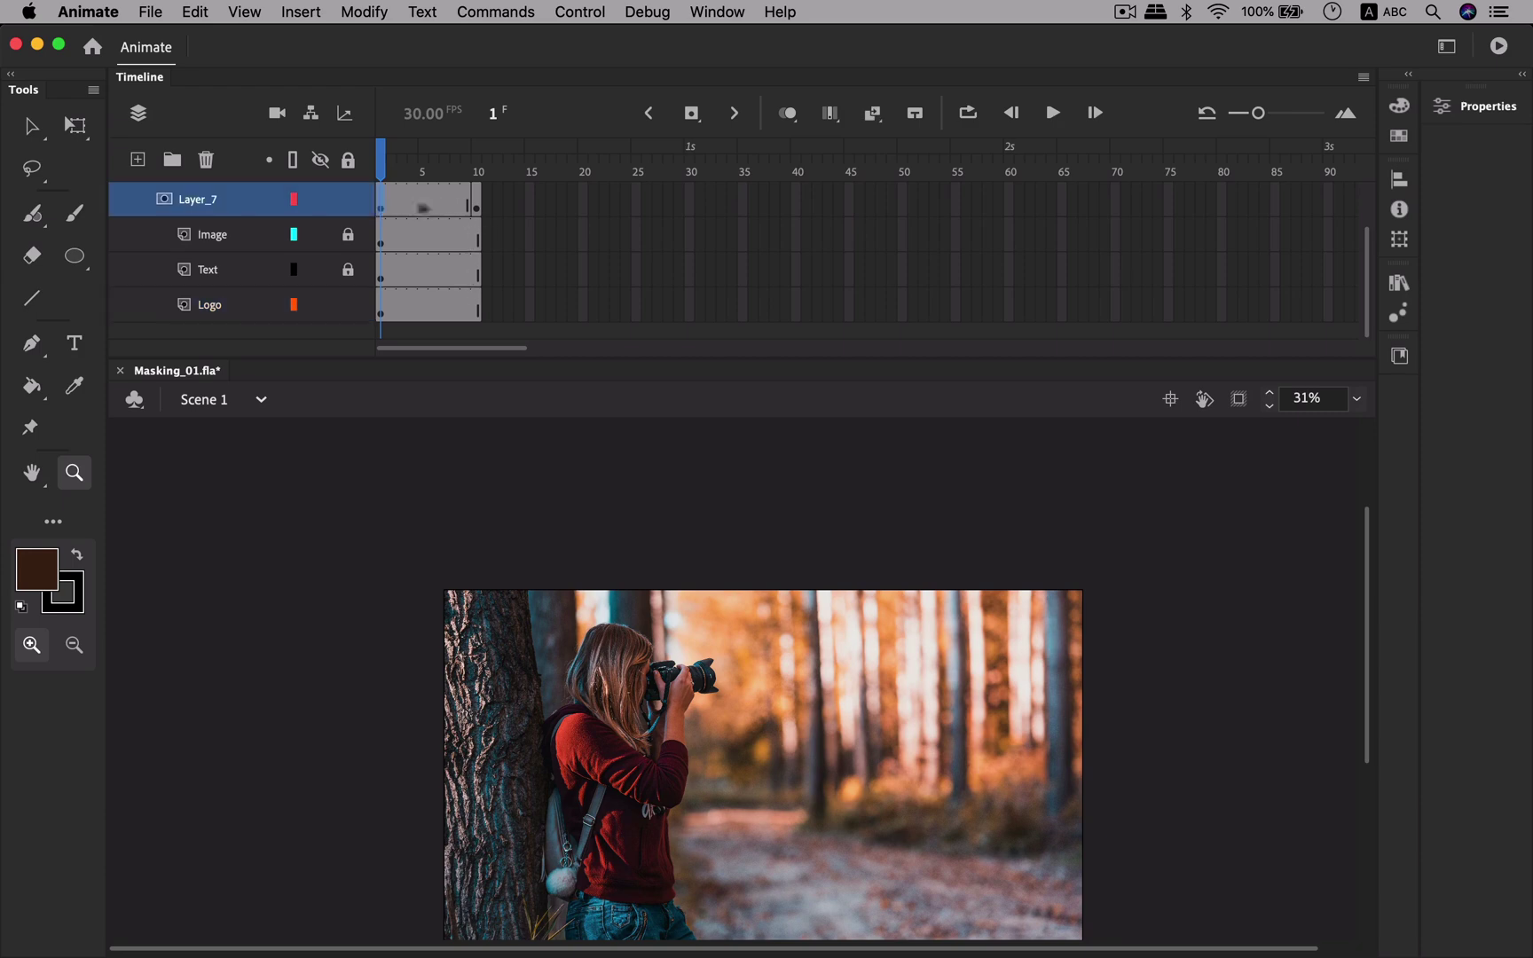
{"action": "left_click", "coordinate": [479, 209]}
{"action": "left_click_drag", "start_coordinate": [479, 160], "coordinate": [389, 181]}
{"action": "right_click", "coordinate": [414, 206]}
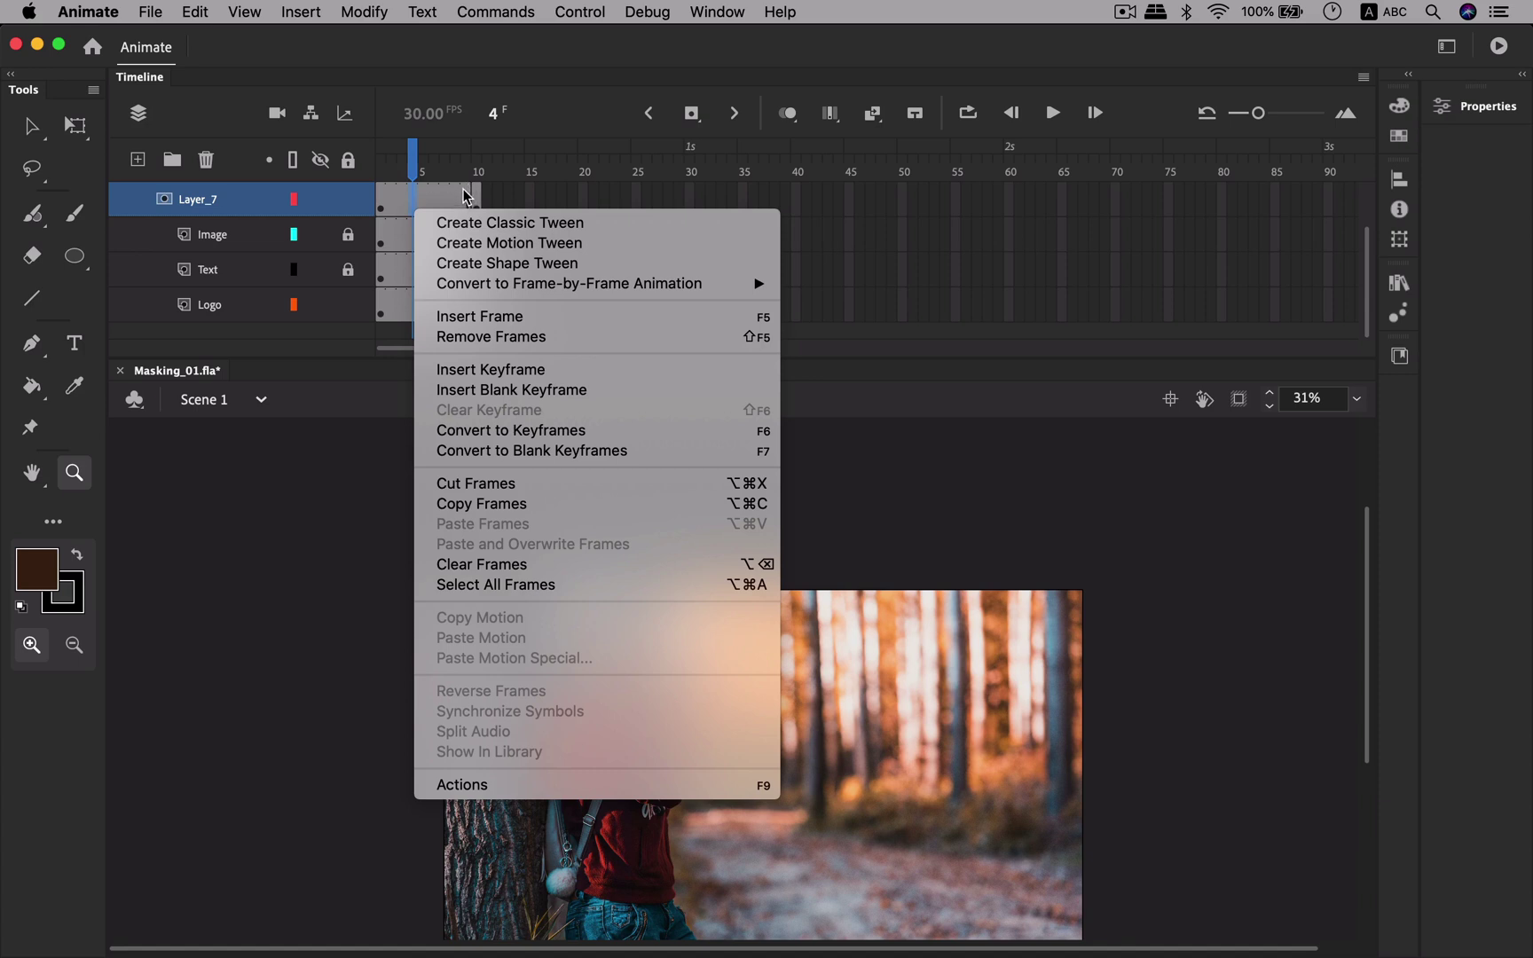
{"action": "left_click", "coordinate": [596, 271]}
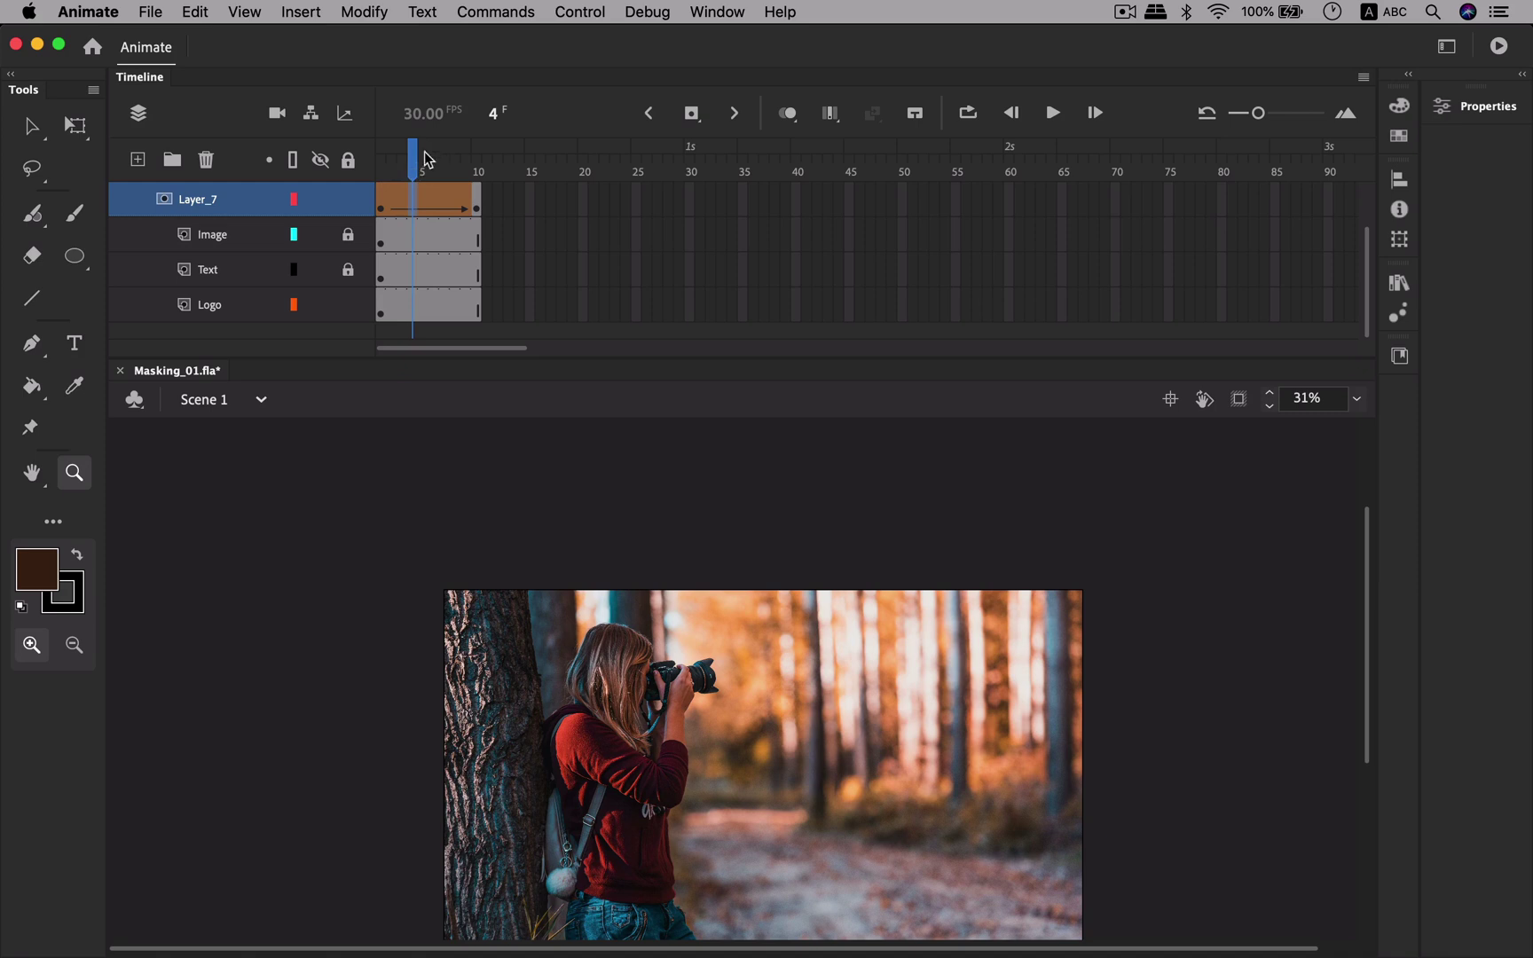
- Return to frame 1 and undo the shape tween on Layer_7
{"action": "left_click_drag", "start_coordinate": [413, 164], "coordinate": [379, 182]}
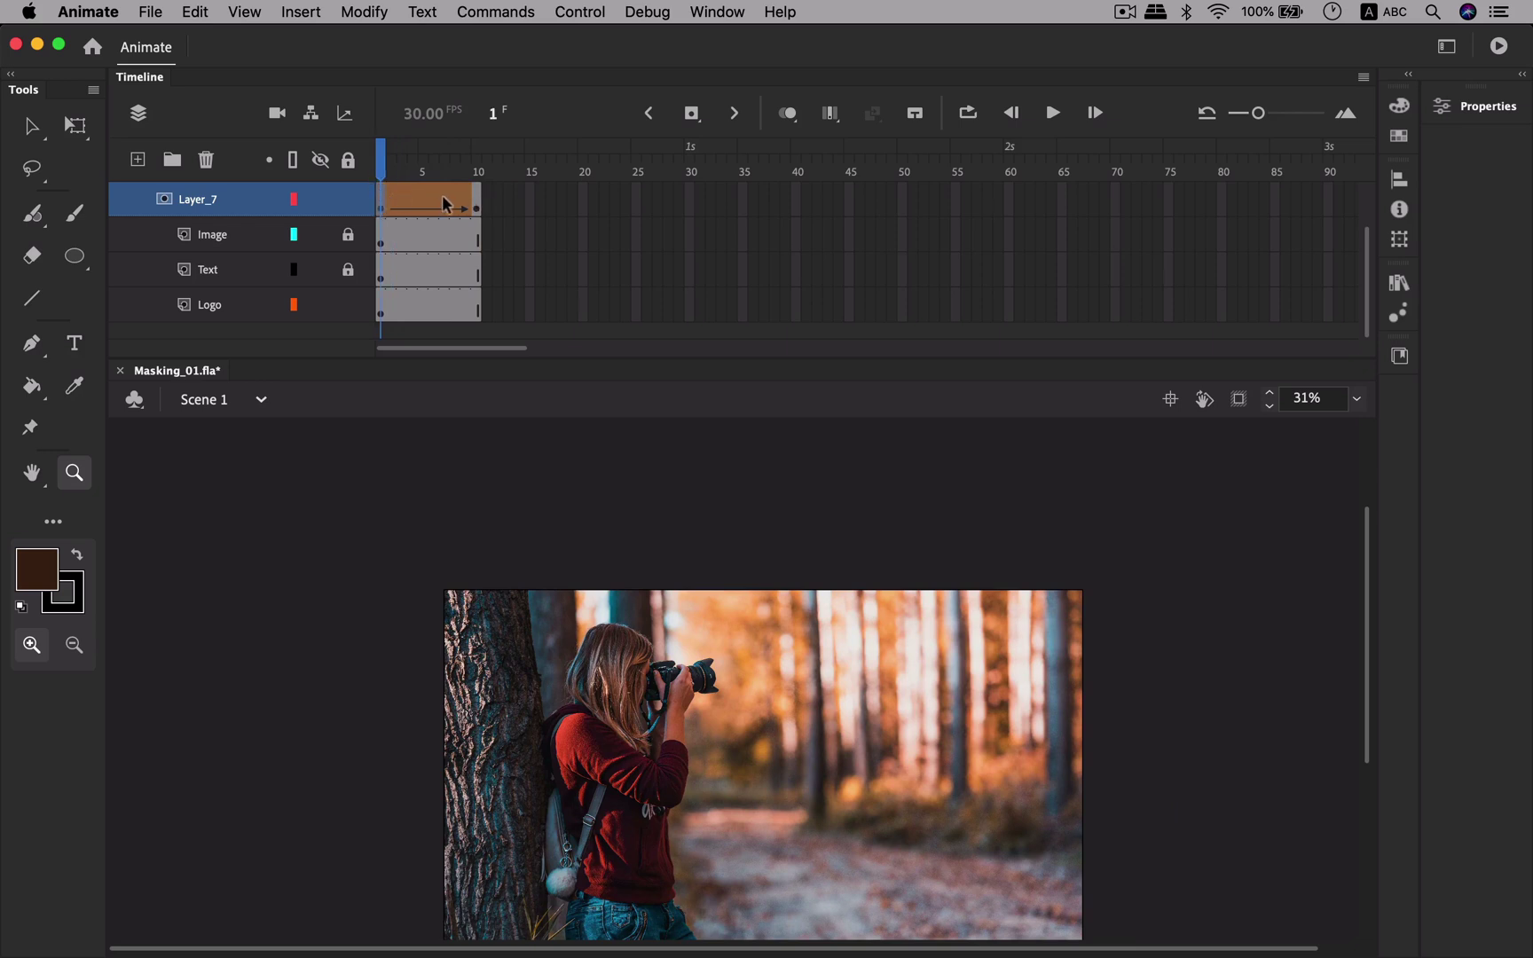
{"action": "key", "text": "super+z"}
{"action": "key", "text": "super+z"}
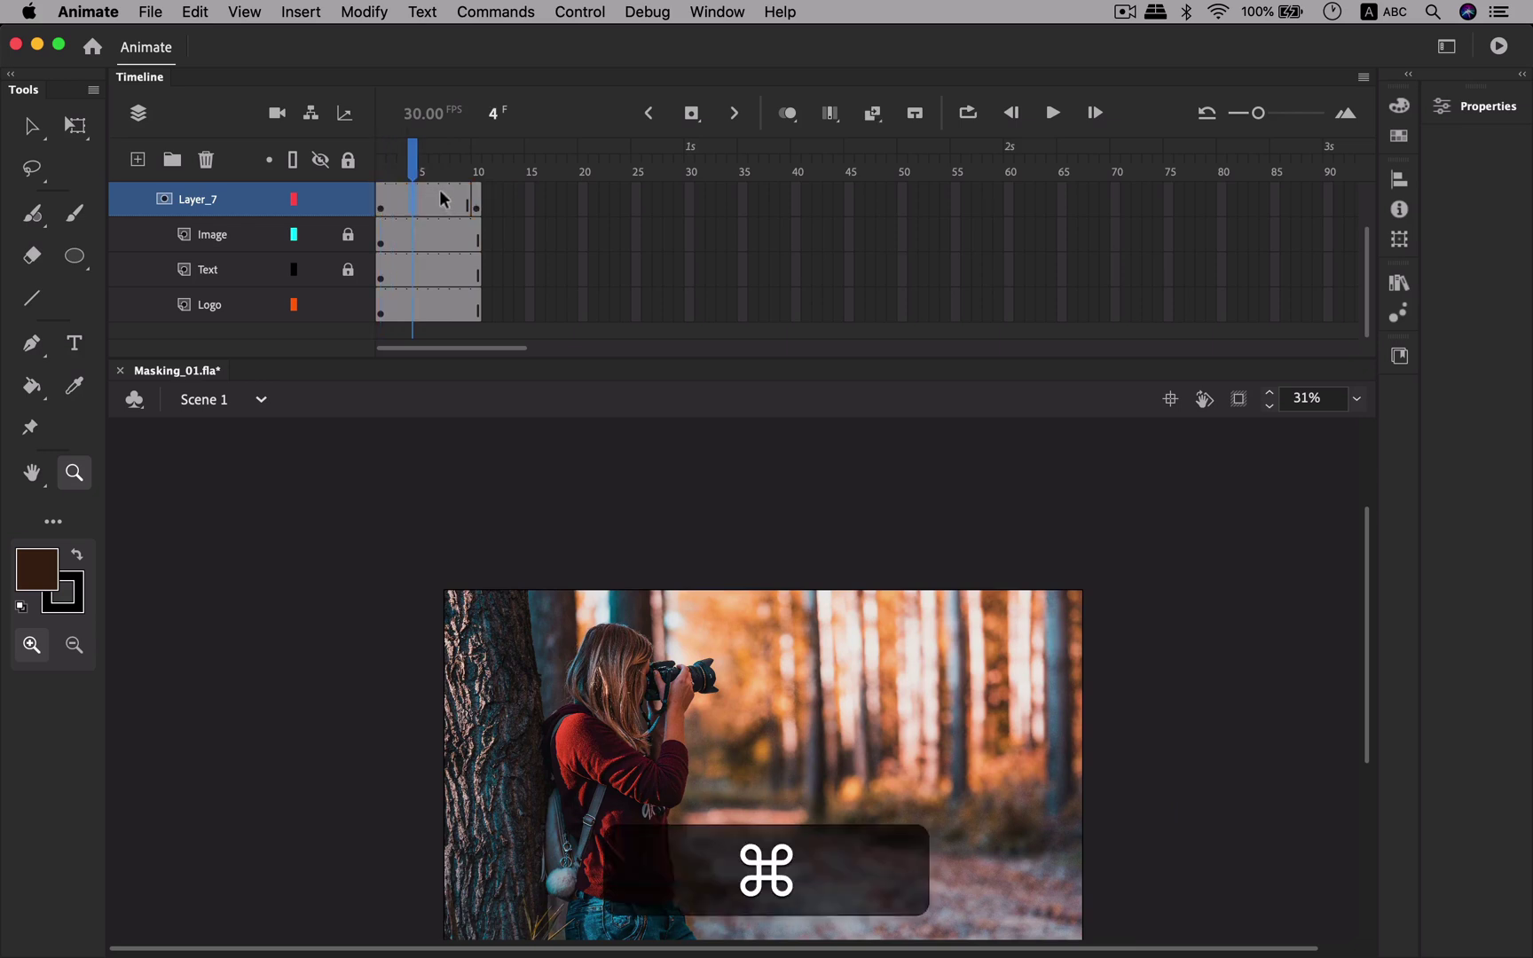
- Create a shape tween on Layer_7 between the small circle at frame 1 and the large circle at frame 10, and check both ends
{"action": "left_click", "coordinate": [382, 213]}
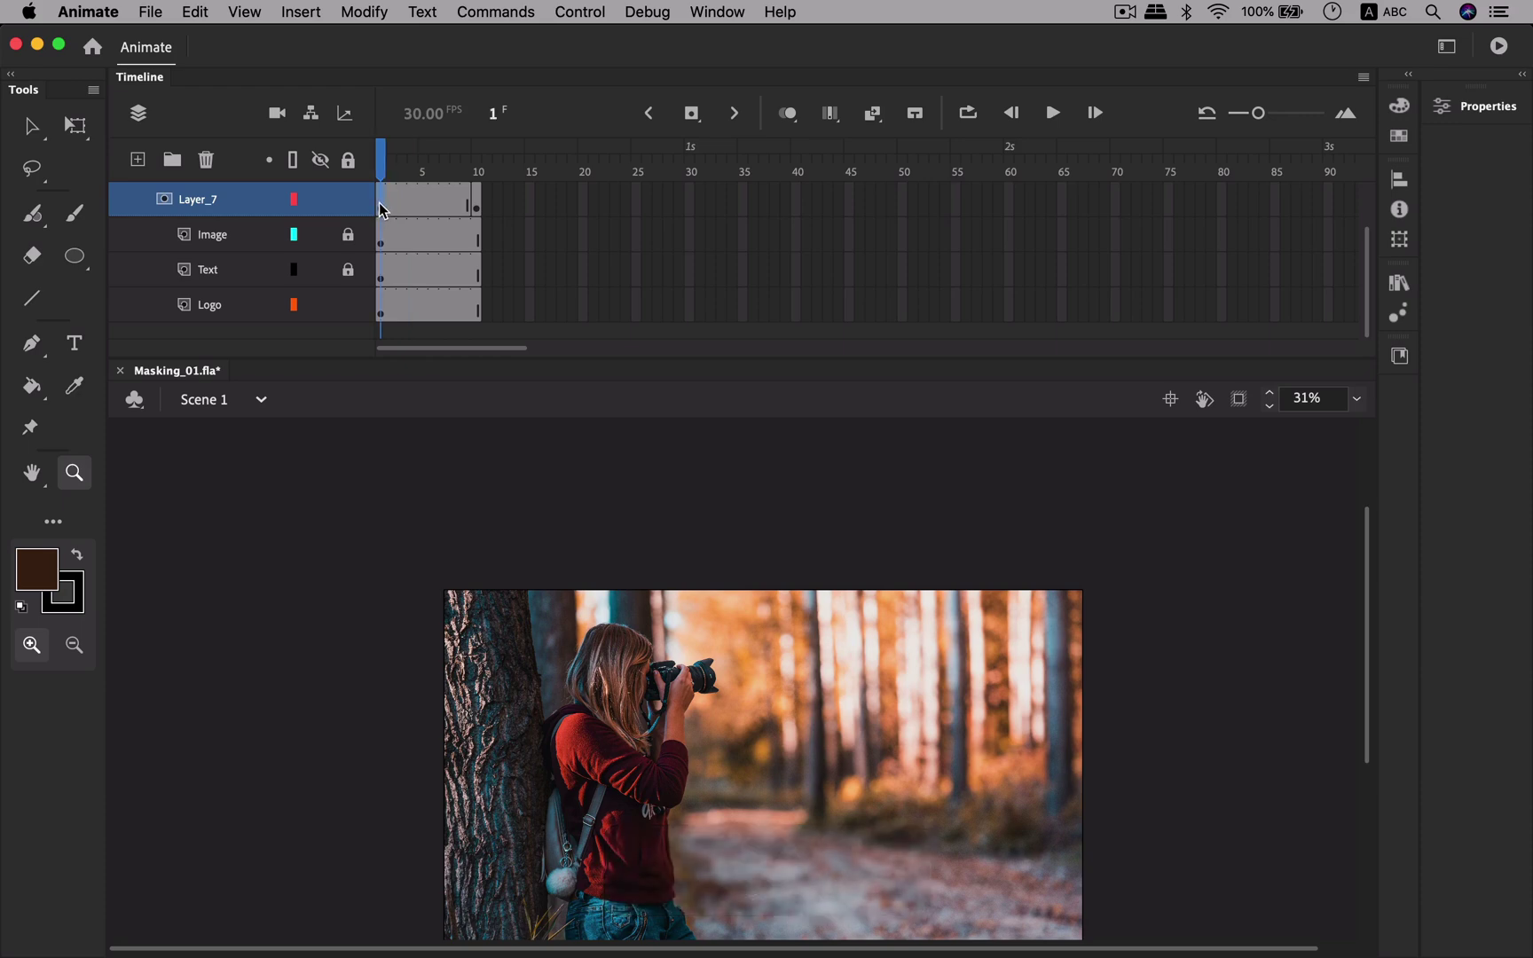
{"action": "left_click", "coordinate": [478, 207]}
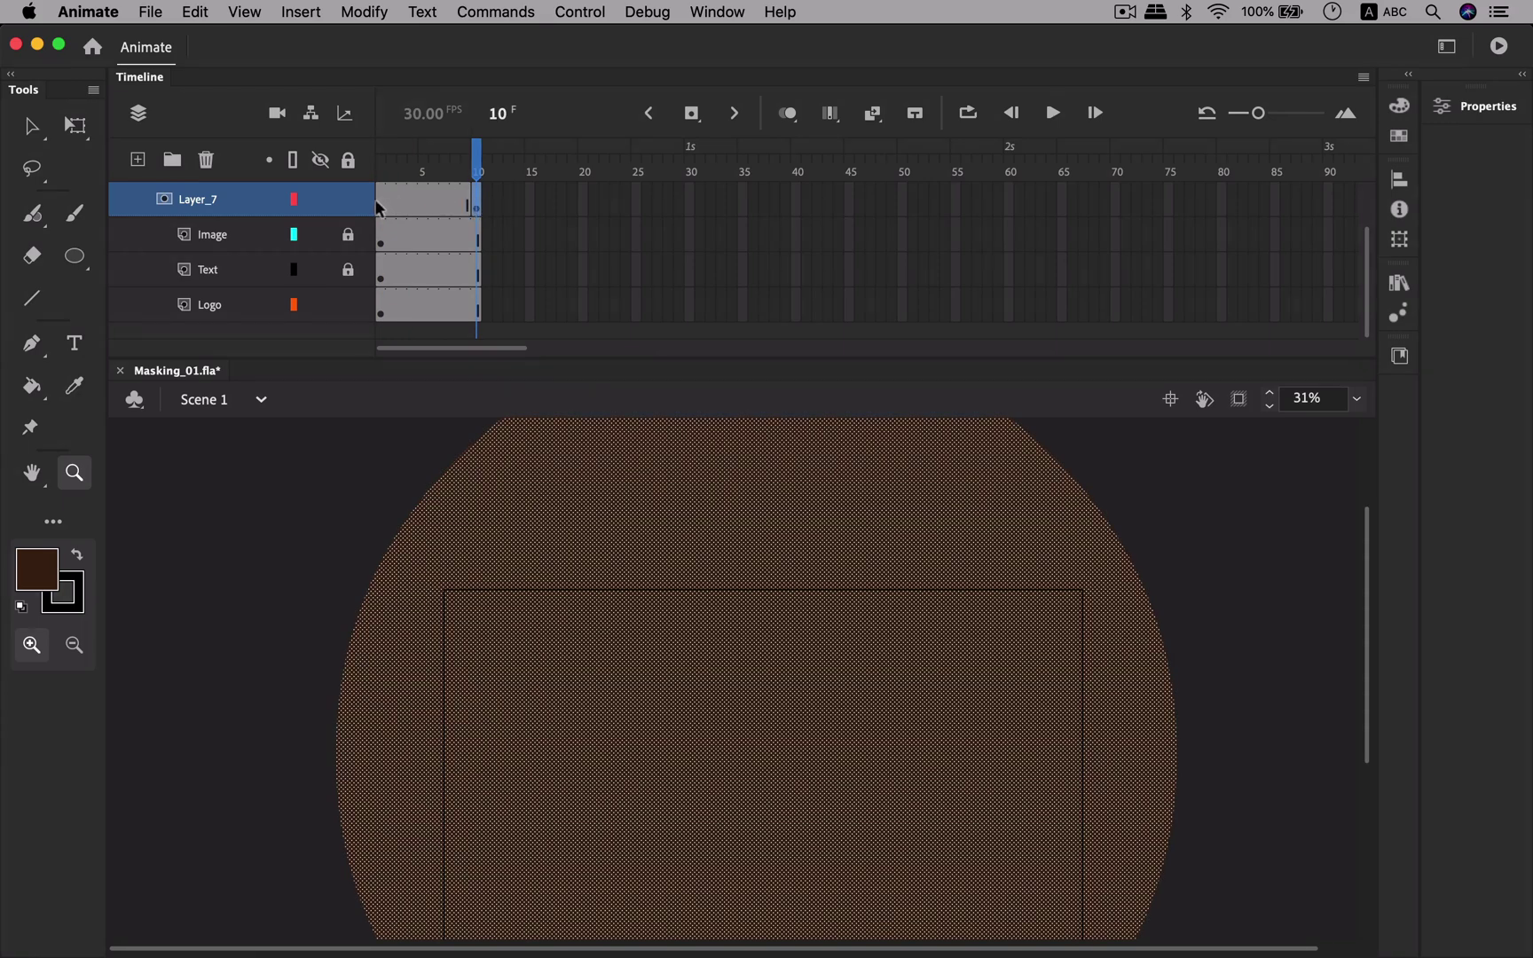
{"action": "left_click", "coordinate": [423, 206]}
{"action": "right_click", "coordinate": [423, 206]}
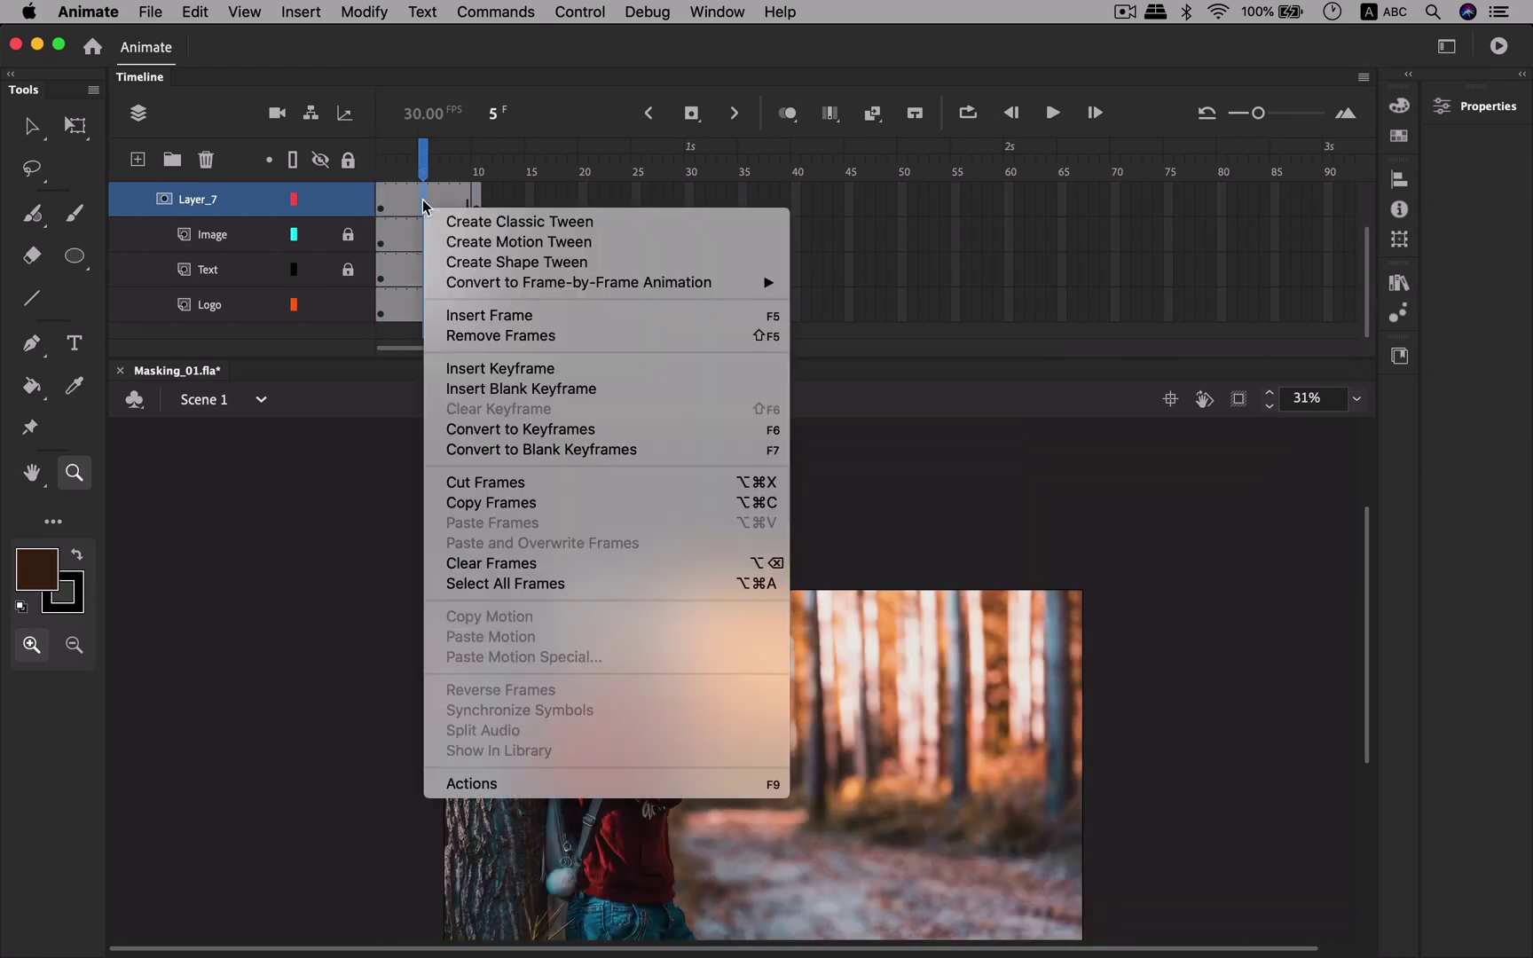
{"action": "left_click", "coordinate": [514, 262]}
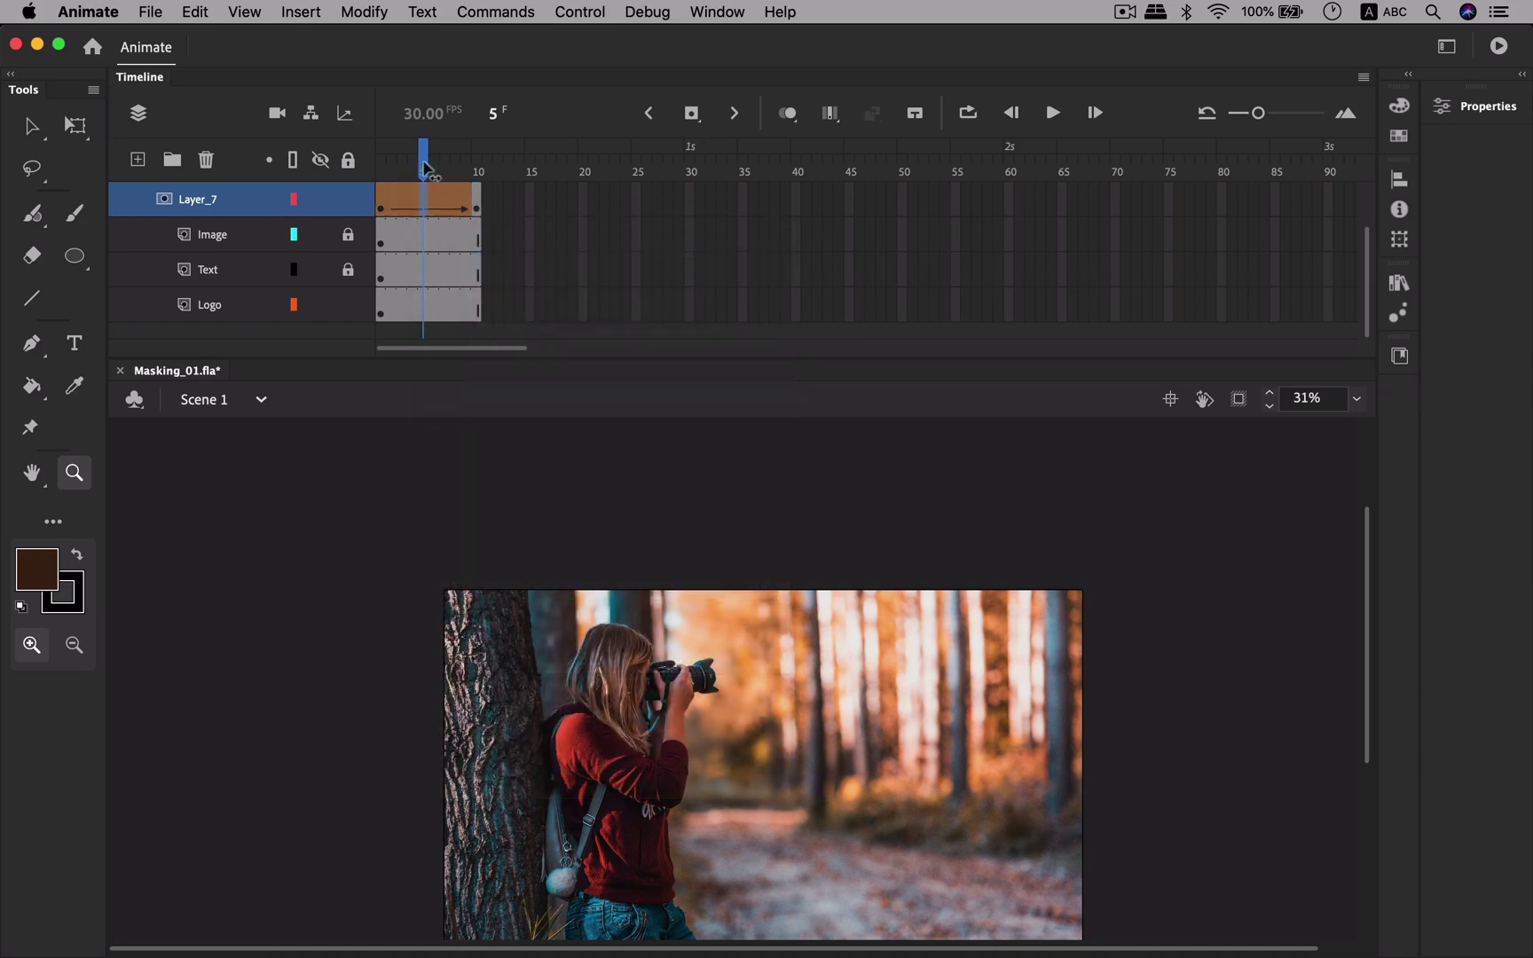
{"action": "left_click_drag", "start_coordinate": [424, 171], "coordinate": [368, 204]}
{"action": "left_click", "coordinate": [477, 209]}
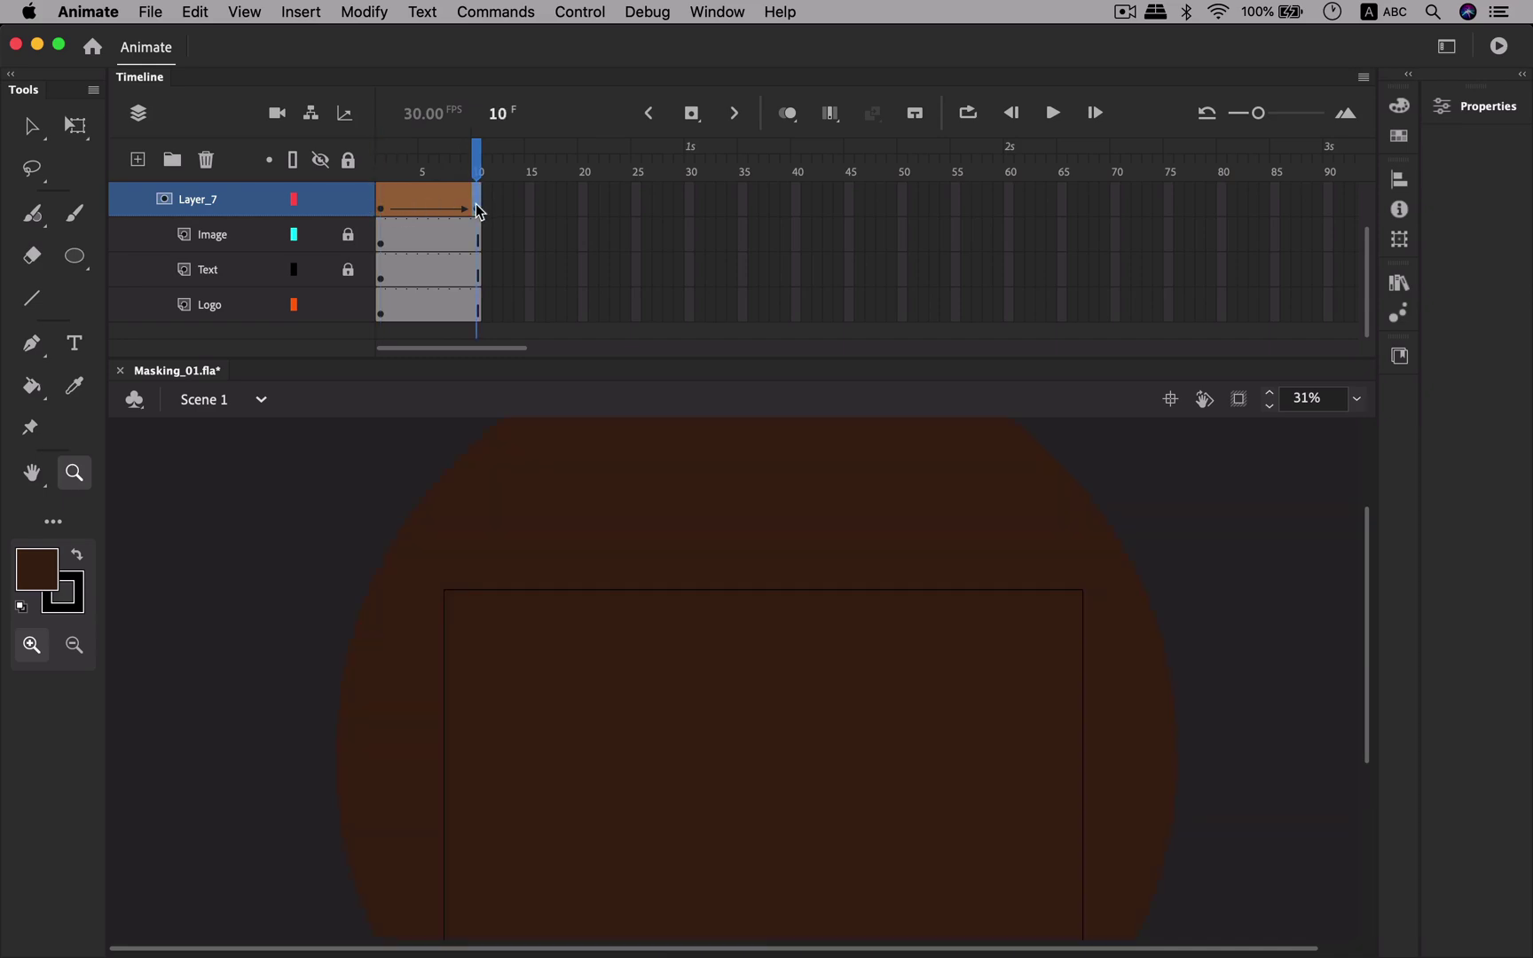
{"action": "left_click", "coordinate": [1125, 11]}
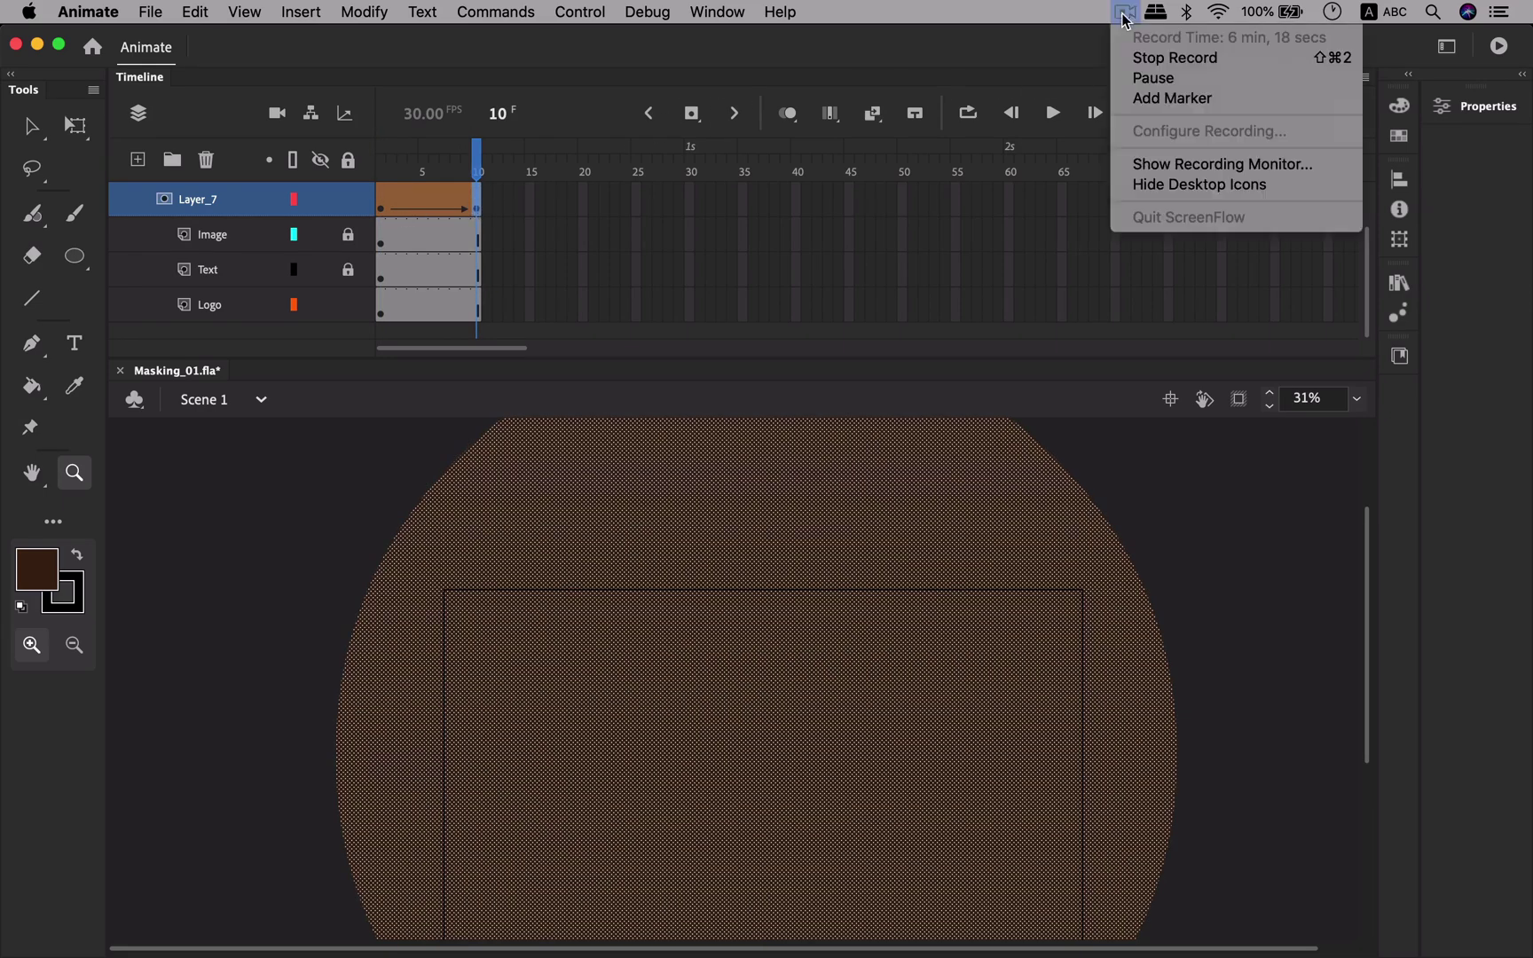
{"action": "left_click", "coordinate": [1152, 85]}
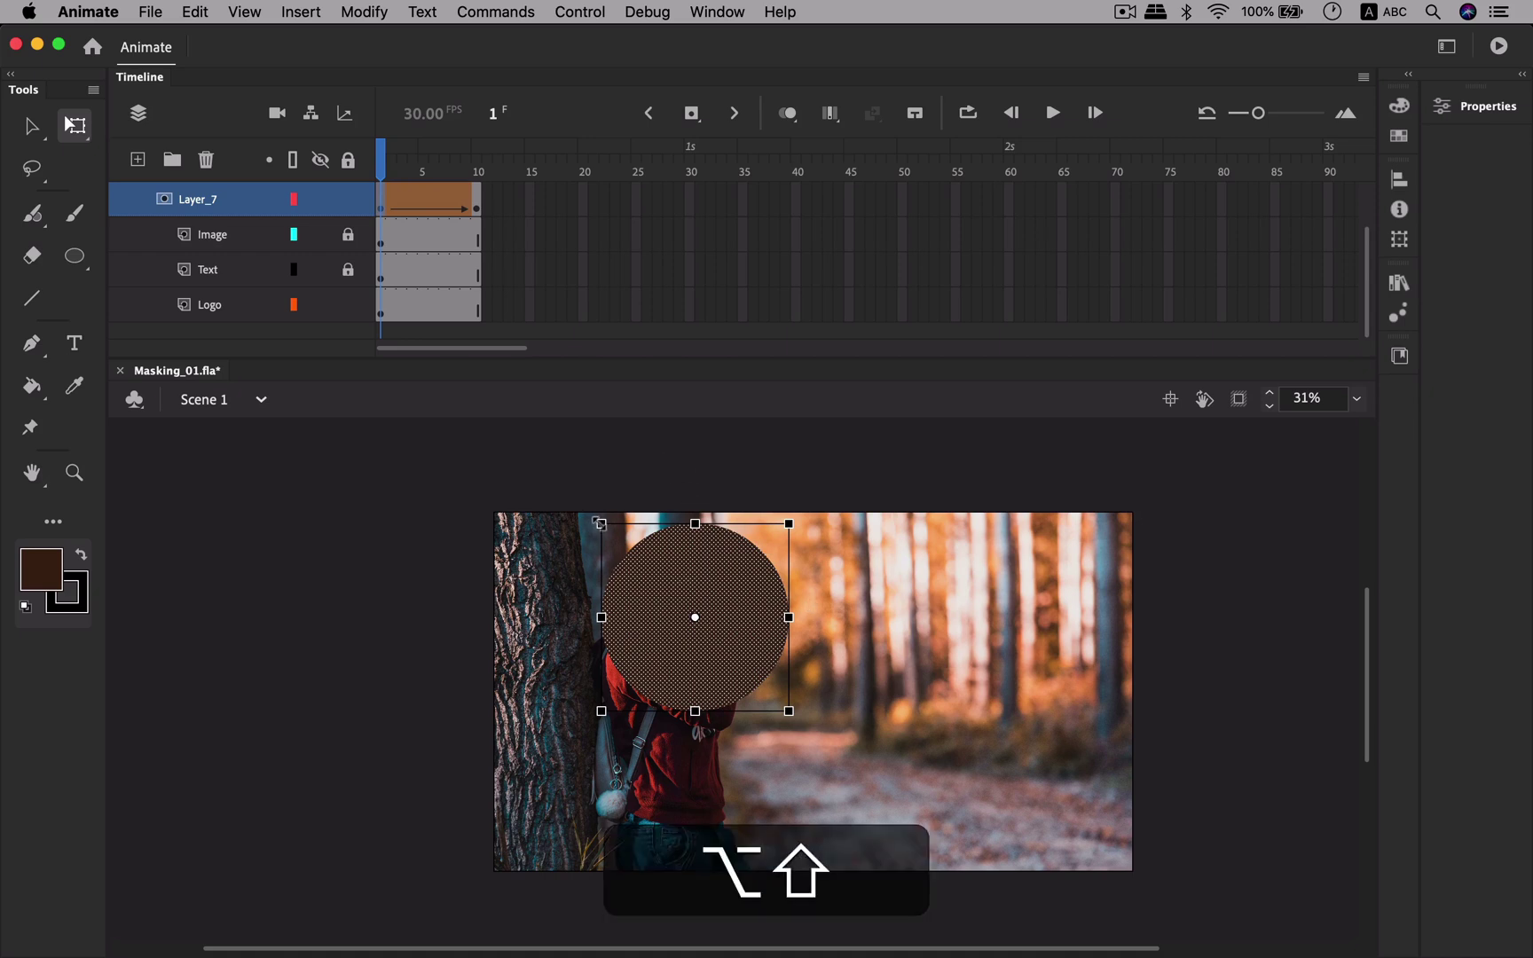
- Try shrinking the mask circle at frame 1 proportionally around its centre, and undo the resize
{"action": "left_click_drag", "start_coordinate": [601, 524], "coordinate": [644, 554]}
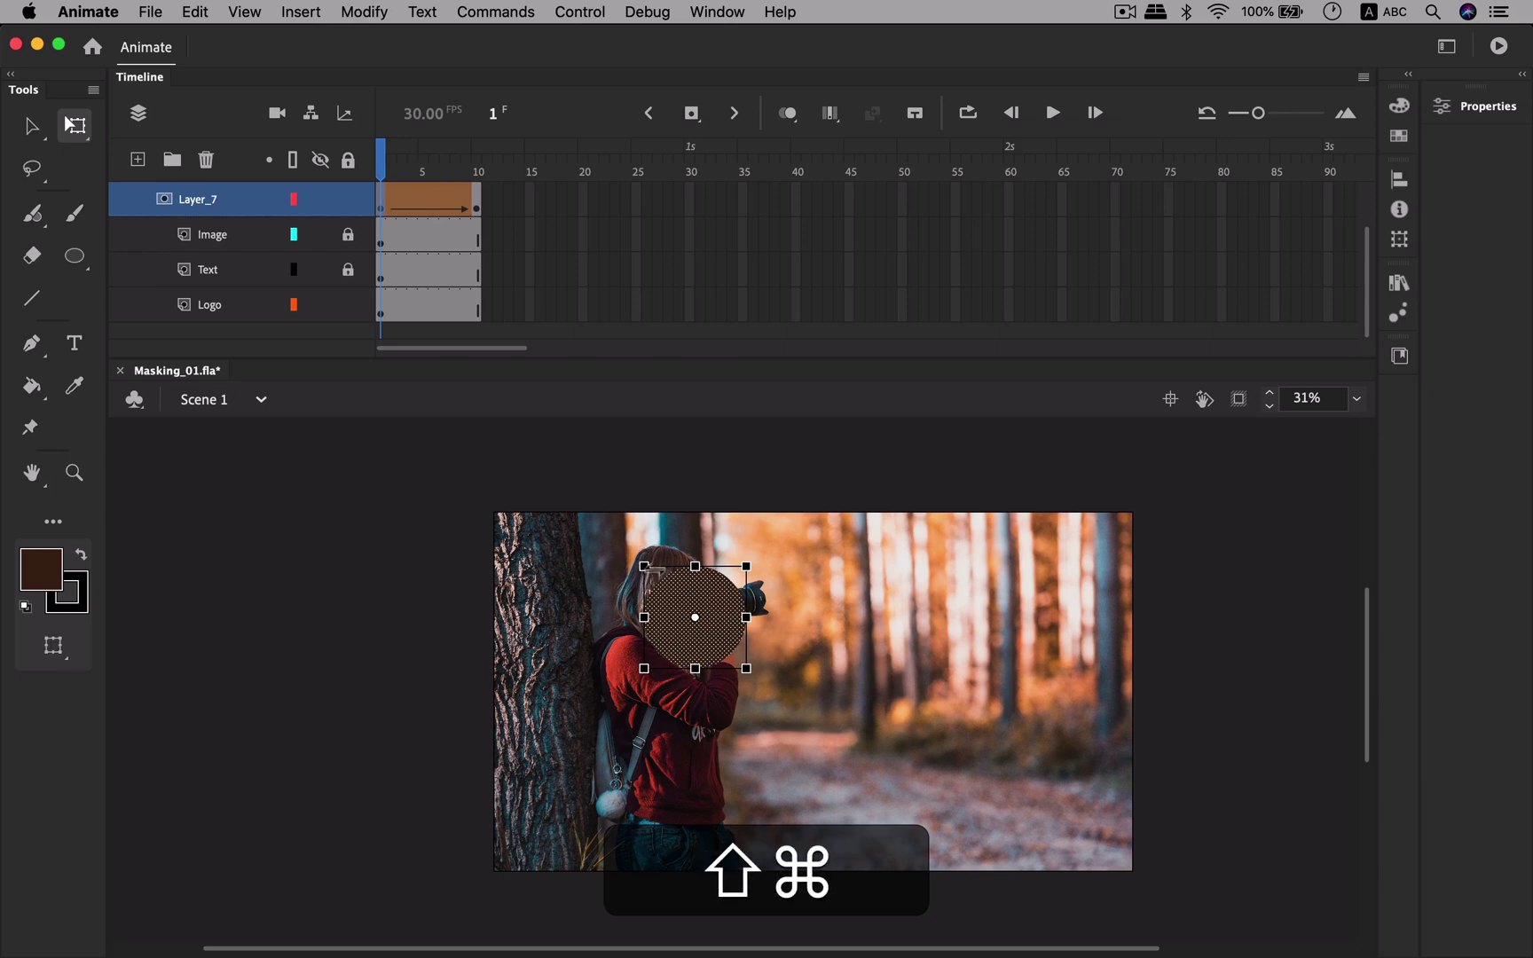
{"action": "key", "text": "super+z"}
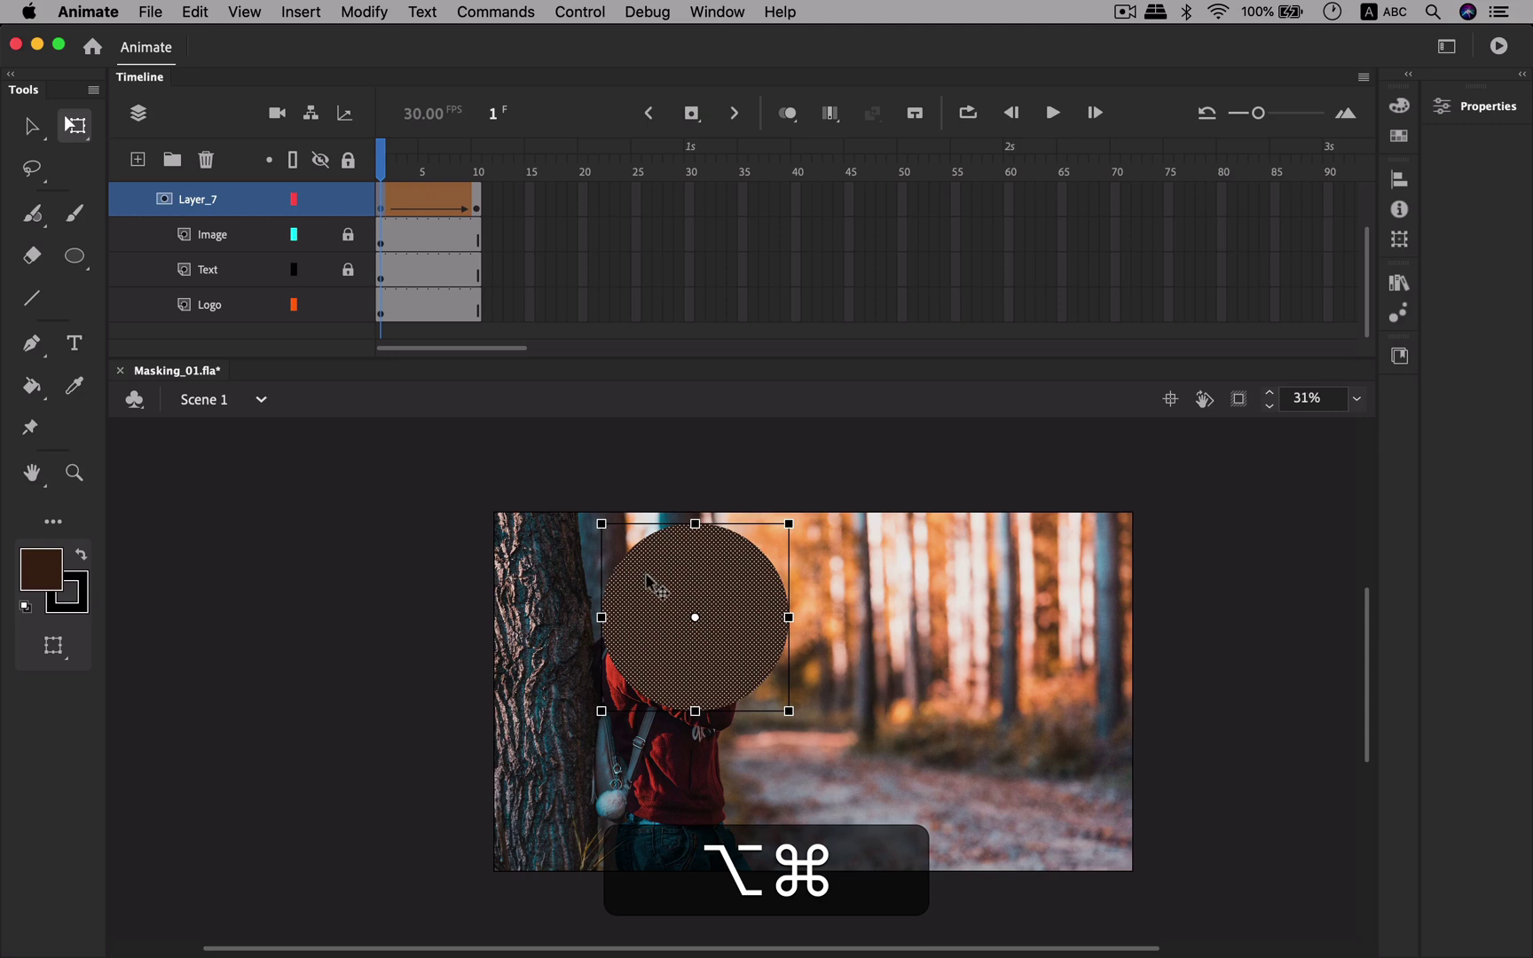
- Scale the mask circle at frame 1 to 10% with Scale and Rotate, moving the dialog clear of the circle
{"action": "key", "text": "super+alt+s"}
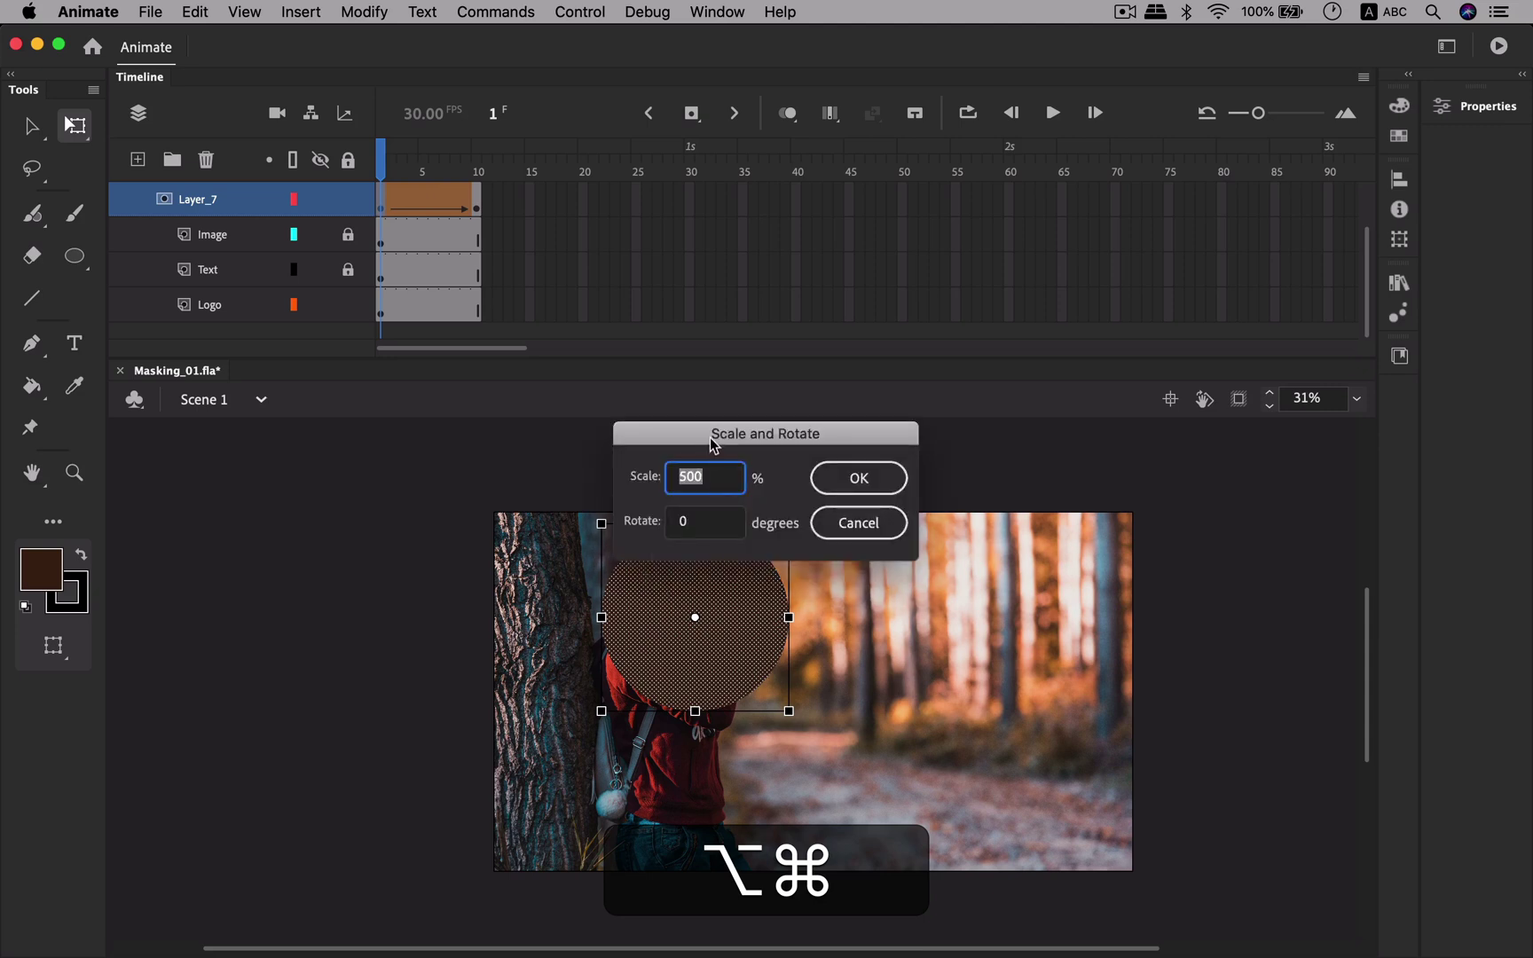
{"action": "left_click_drag", "start_coordinate": [714, 444], "coordinate": [936, 449]}
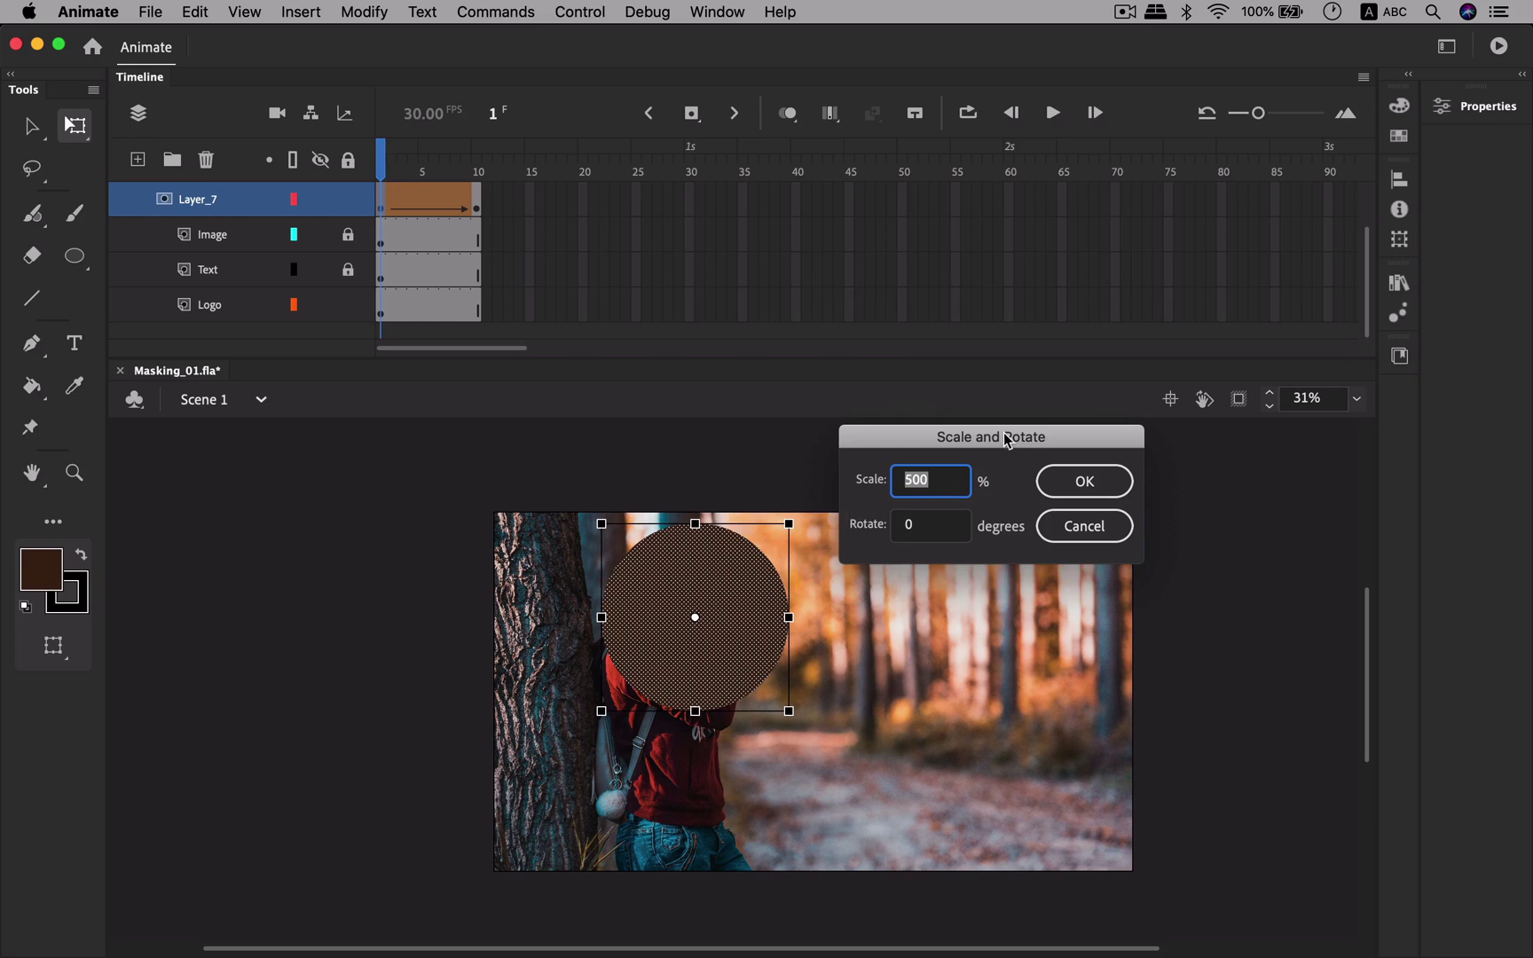
{"action": "left_click_drag", "start_coordinate": [1011, 441], "coordinate": [1073, 446]}
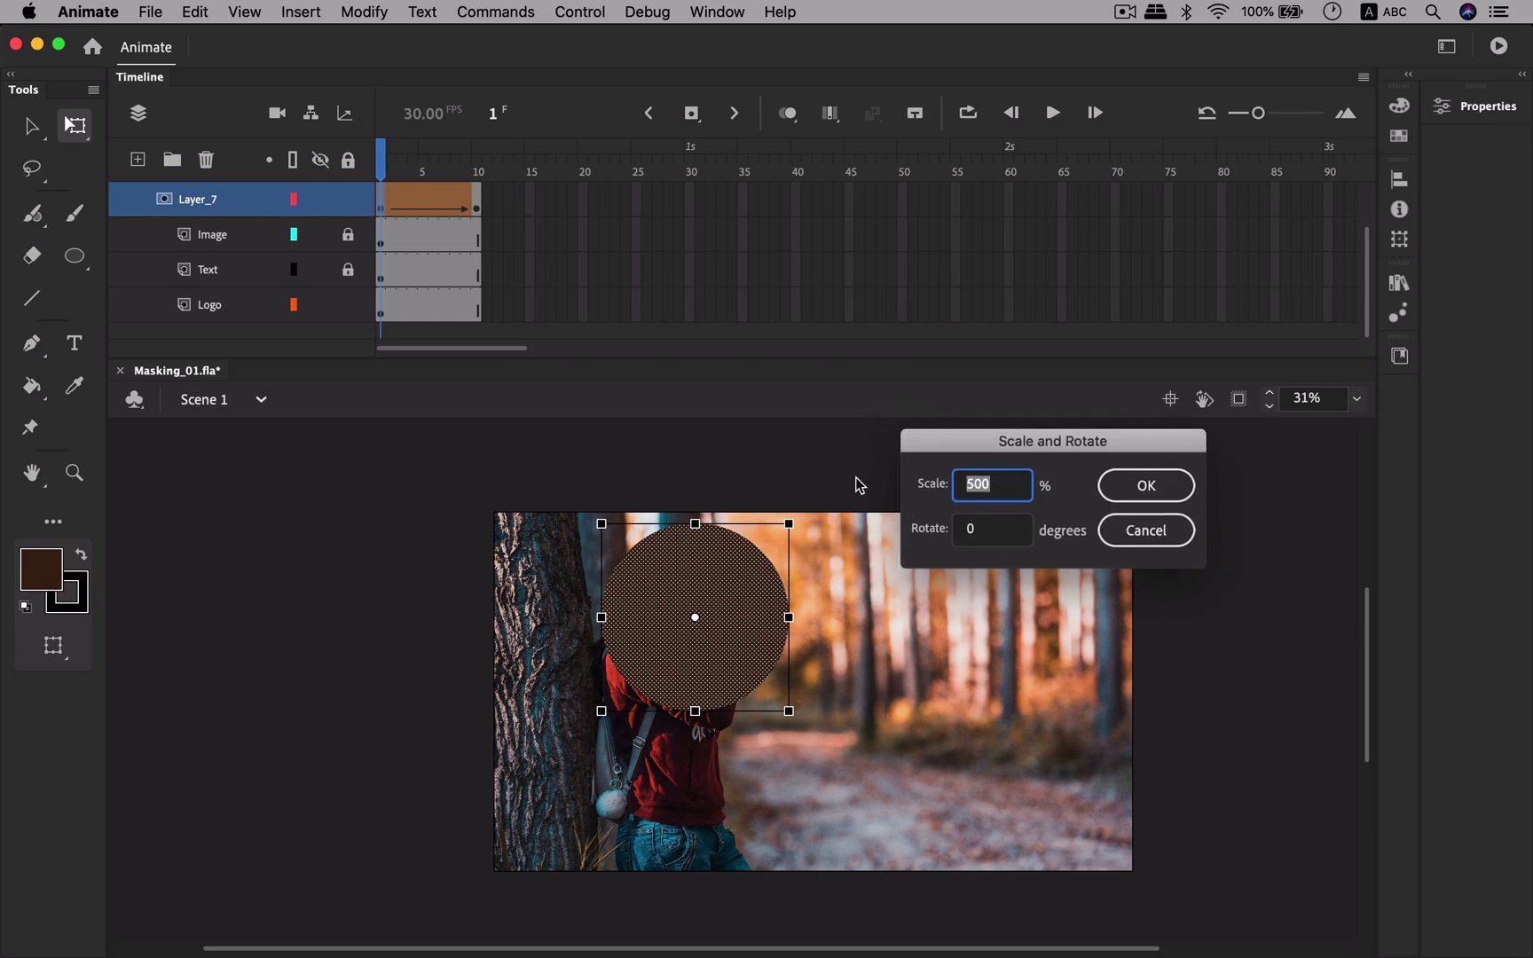
{"action": "type", "text": "10"}
{"action": "key", "text": "Return"}
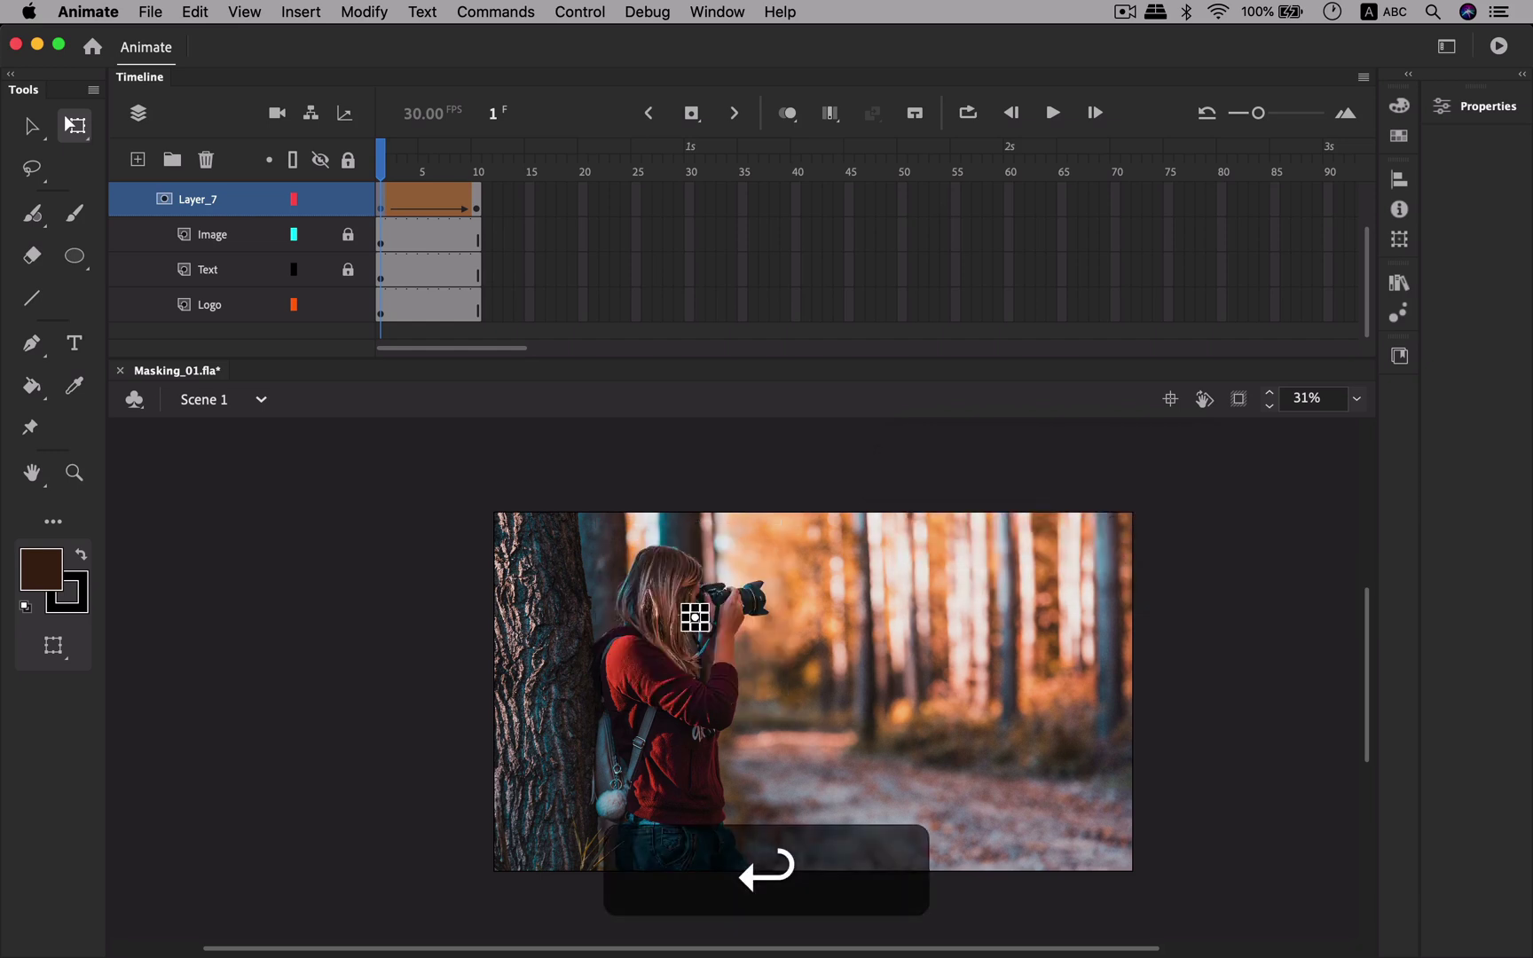
- Apply the 10% scaling to the frame 1 mask circle two more times to reduce it to a tiny dot
{"action": "key", "text": "super+alt+s"}
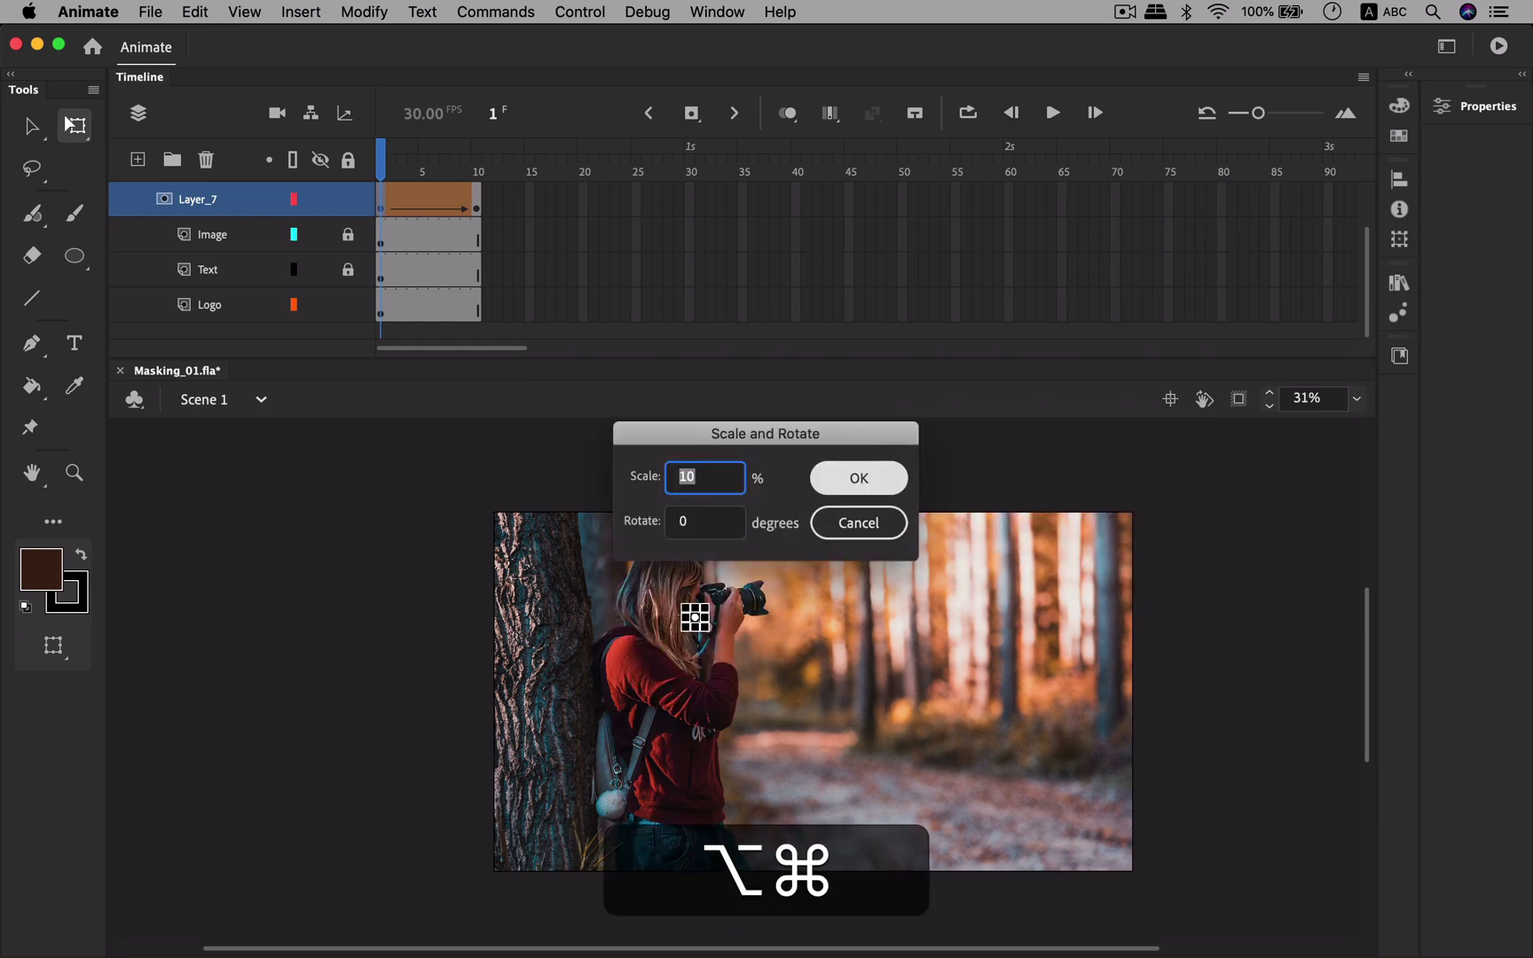
{"action": "key", "text": "Return"}
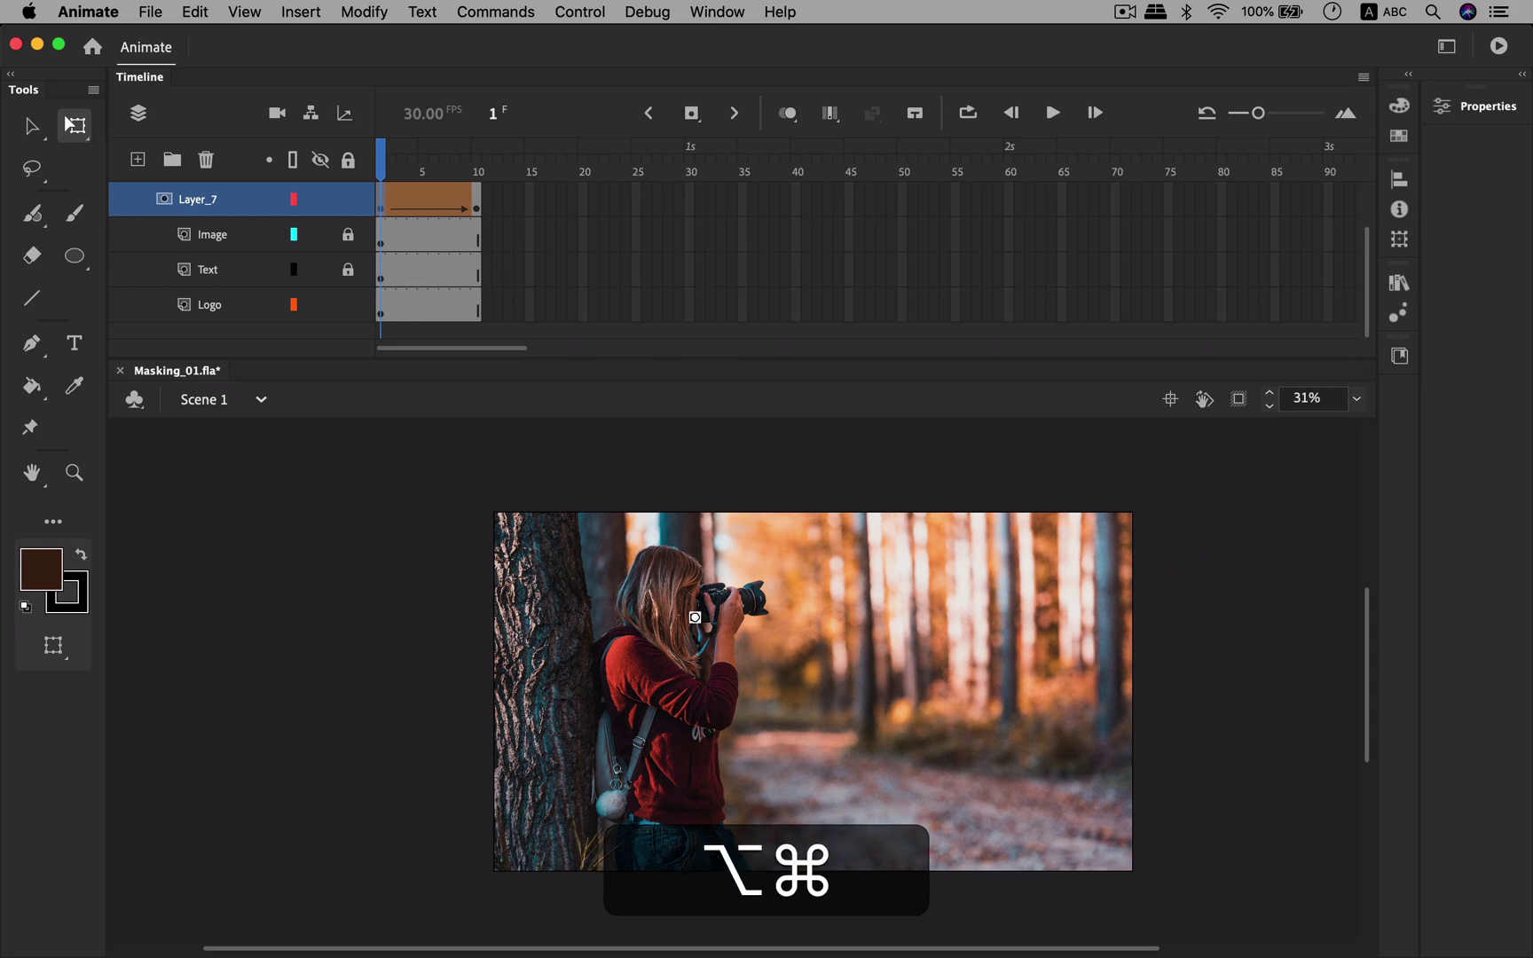
{"action": "key", "text": "alt+super+s"}
{"action": "key", "text": "Return"}
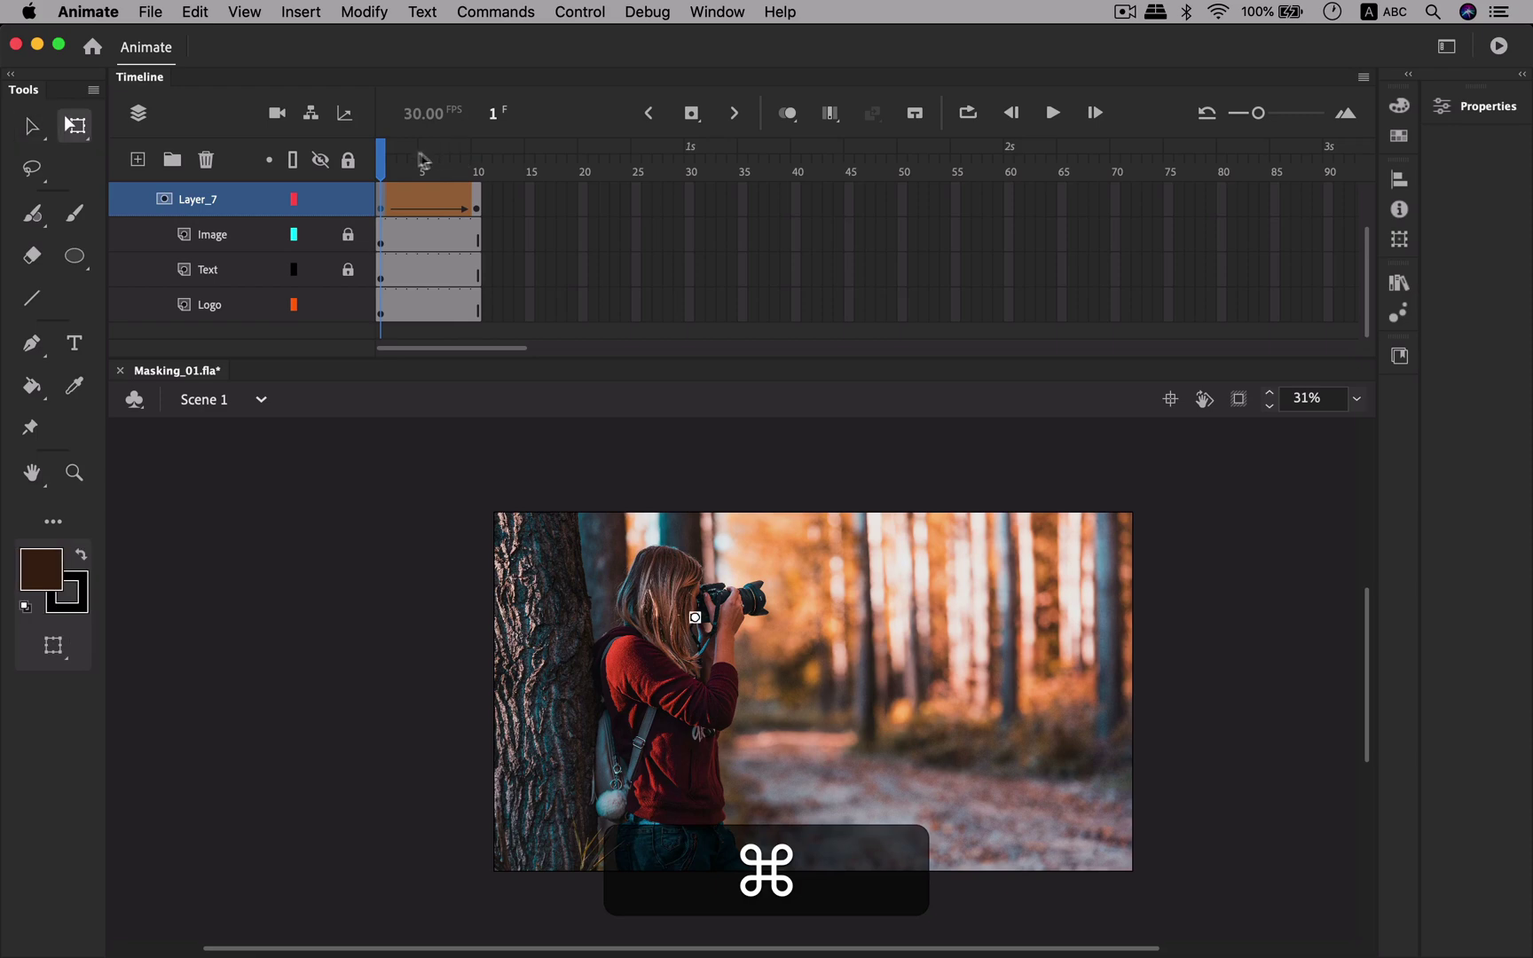
- Scrub the circle tween, lock Layer_7 to activate the mask, and scrub from frame 1 to frame 10 to preview the reveal
{"action": "left_click_drag", "start_coordinate": [382, 158], "coordinate": [409, 184]}
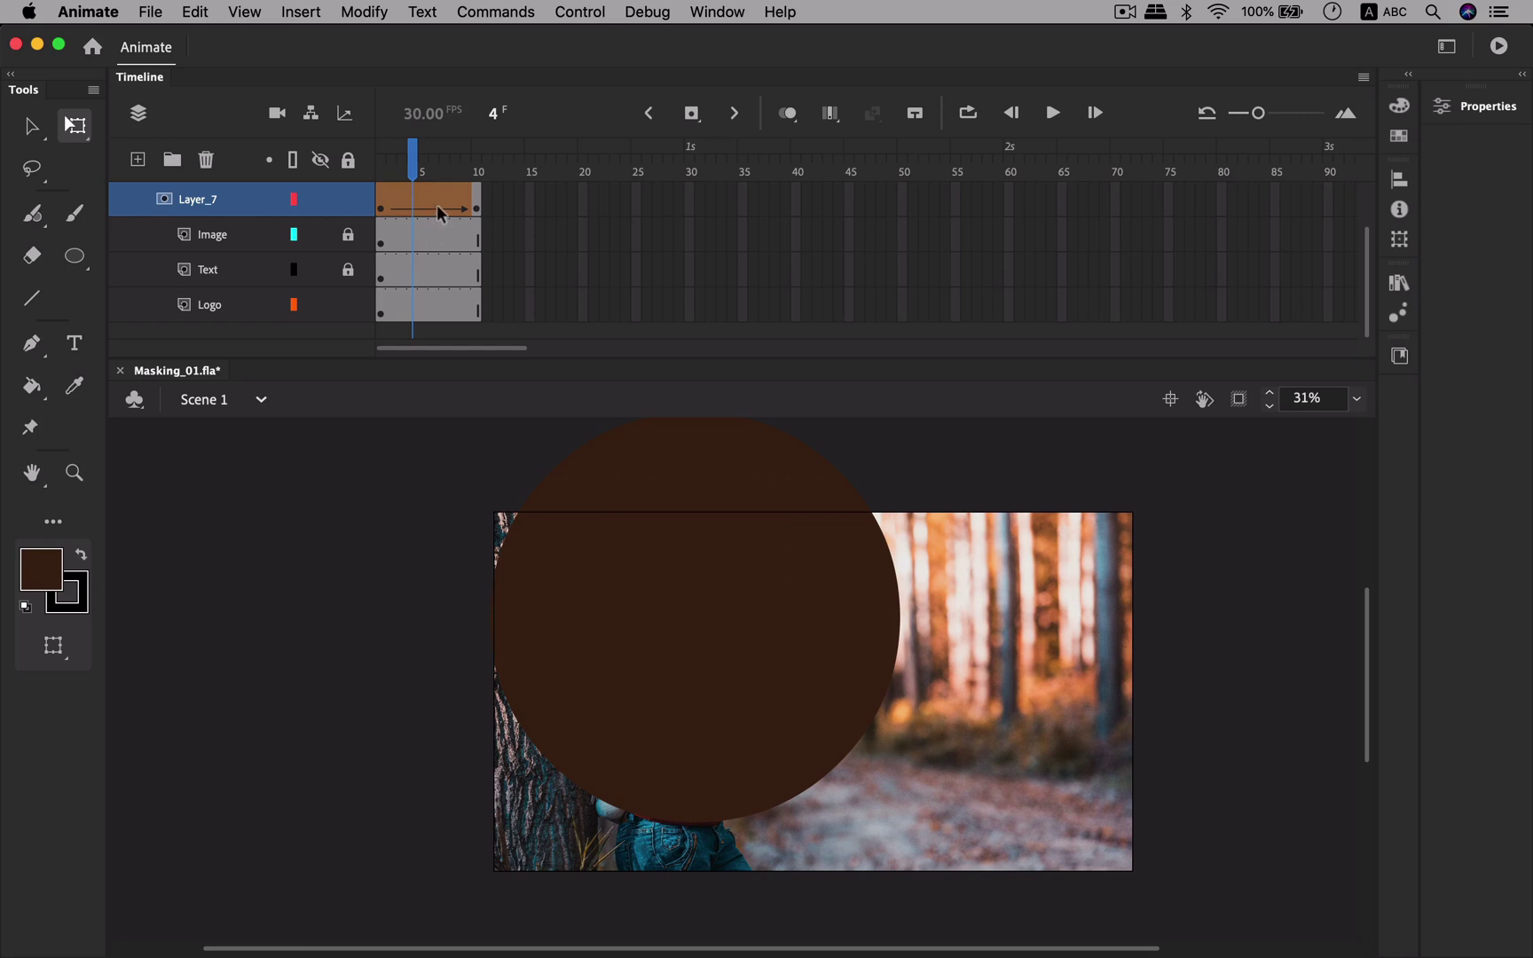
{"action": "left_click_drag", "start_coordinate": [420, 163], "coordinate": [382, 169]}
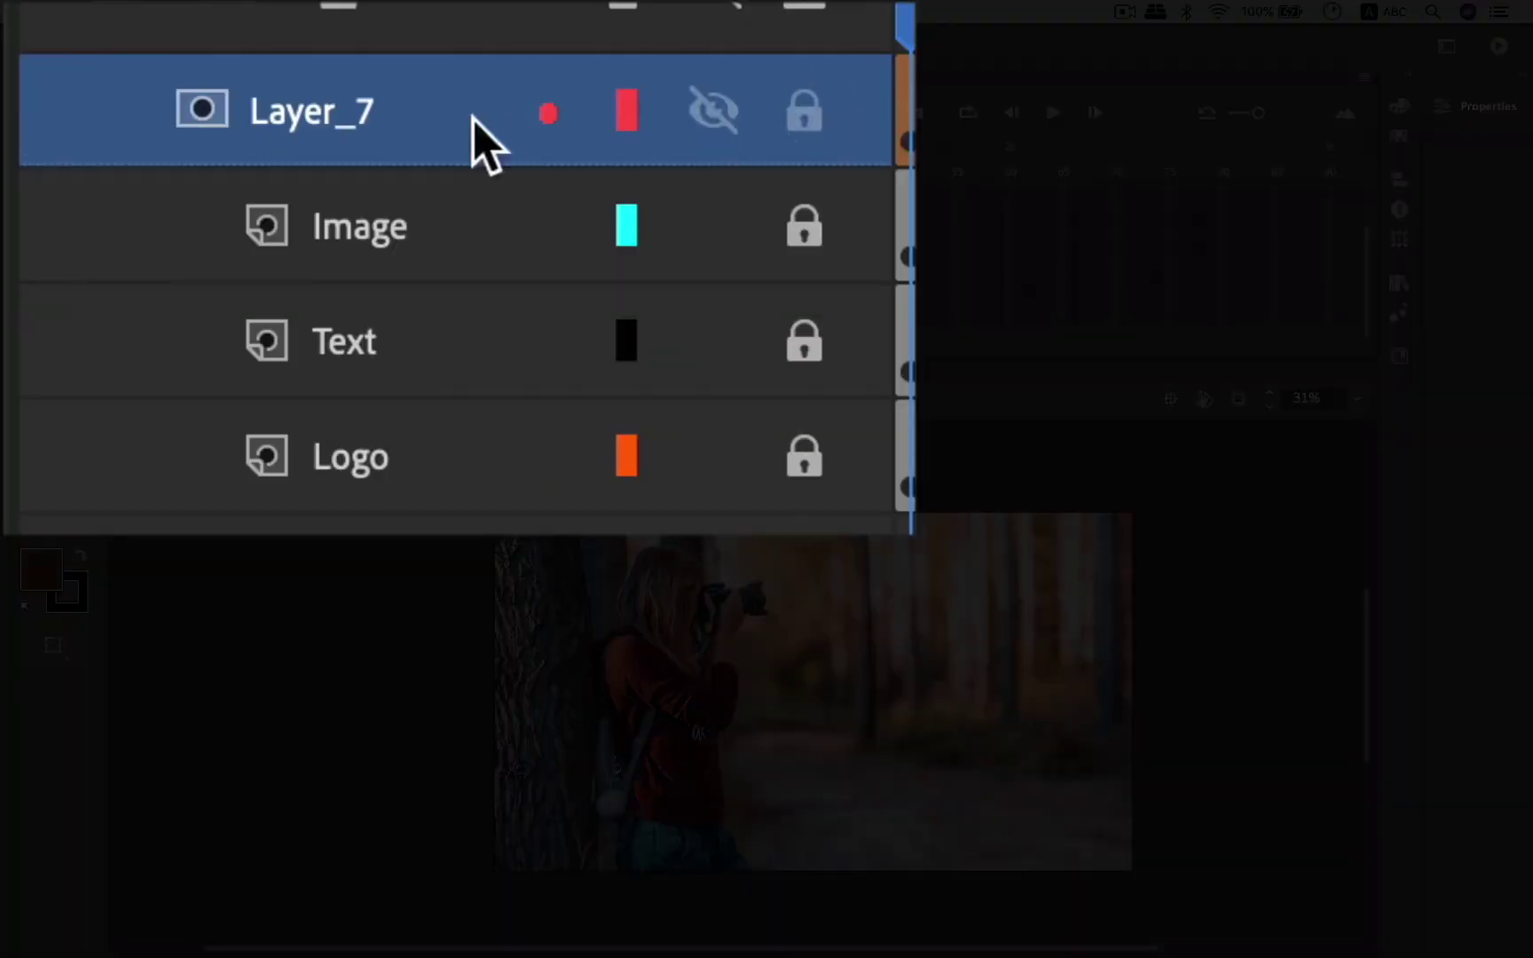
{"action": "left_click", "coordinate": [809, 114]}
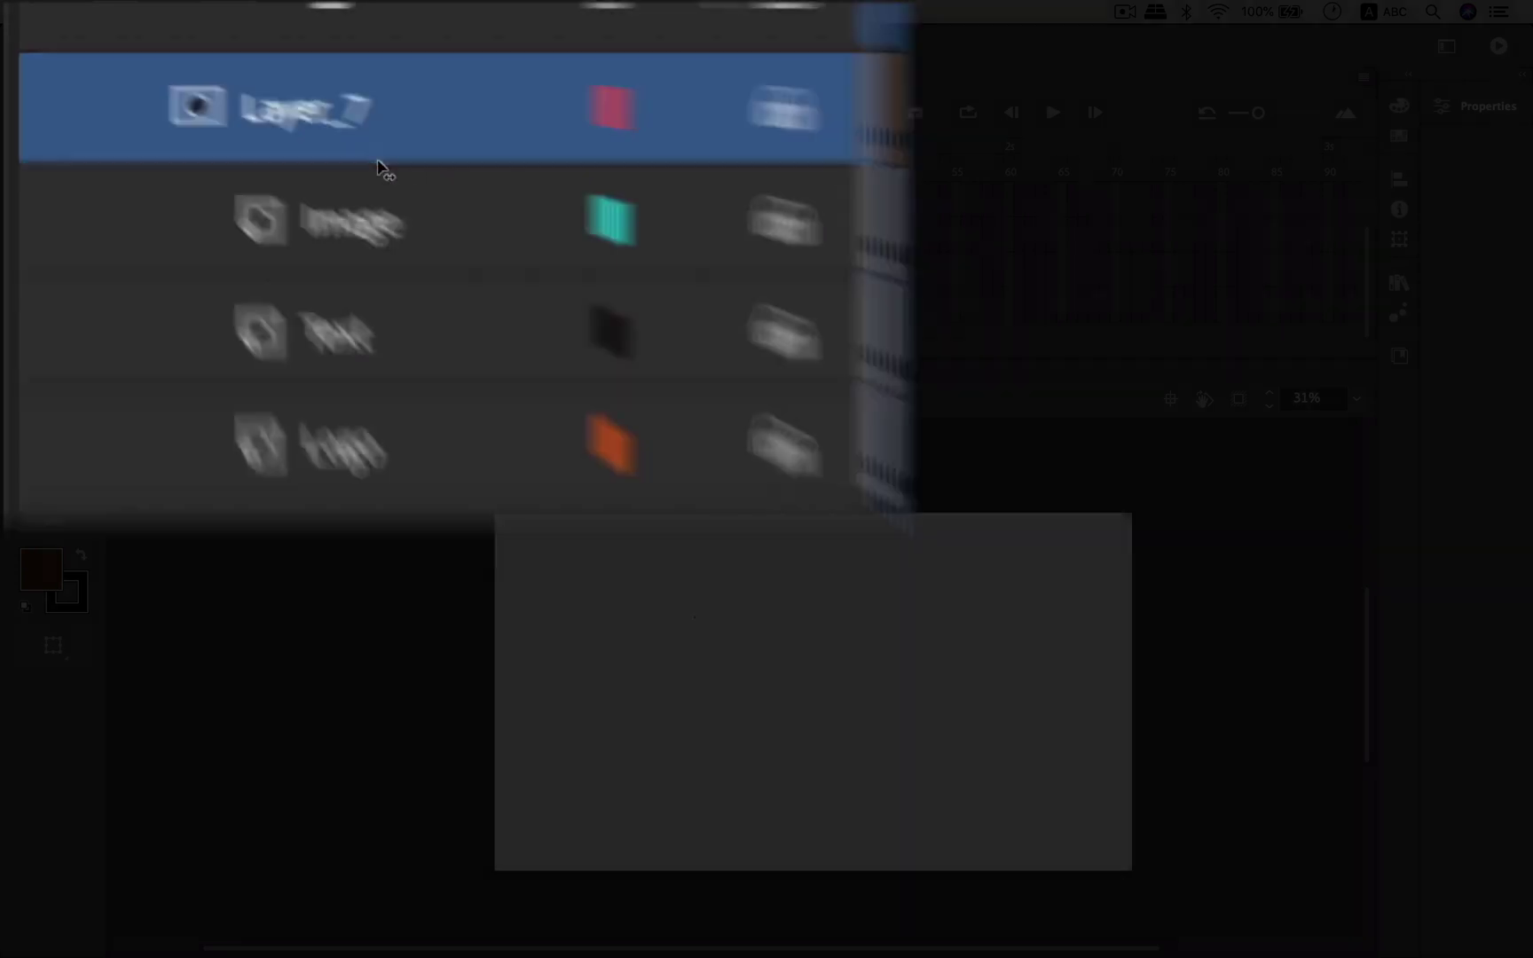
{"action": "left_click_drag", "start_coordinate": [382, 162], "coordinate": [479, 159]}
- Reorder the masked layers so that Logo is first, Text second and Image last under Layer_7
{"action": "left_click_drag", "start_coordinate": [220, 270], "coordinate": [216, 231]}
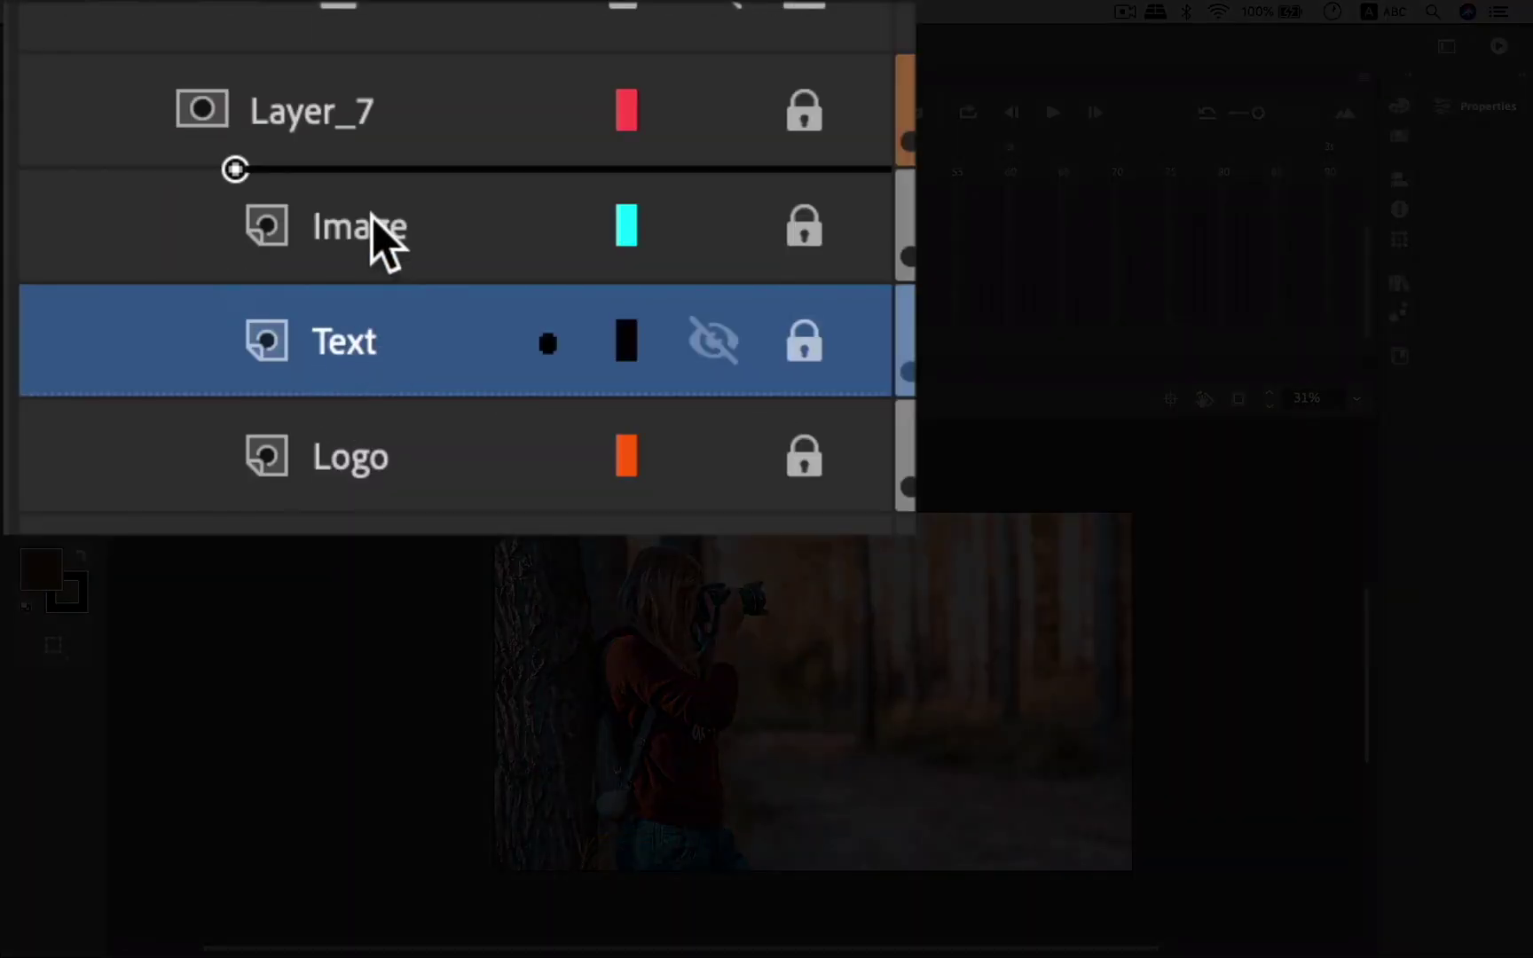
{"action": "left_click_drag", "start_coordinate": [372, 214], "coordinate": [372, 222]}
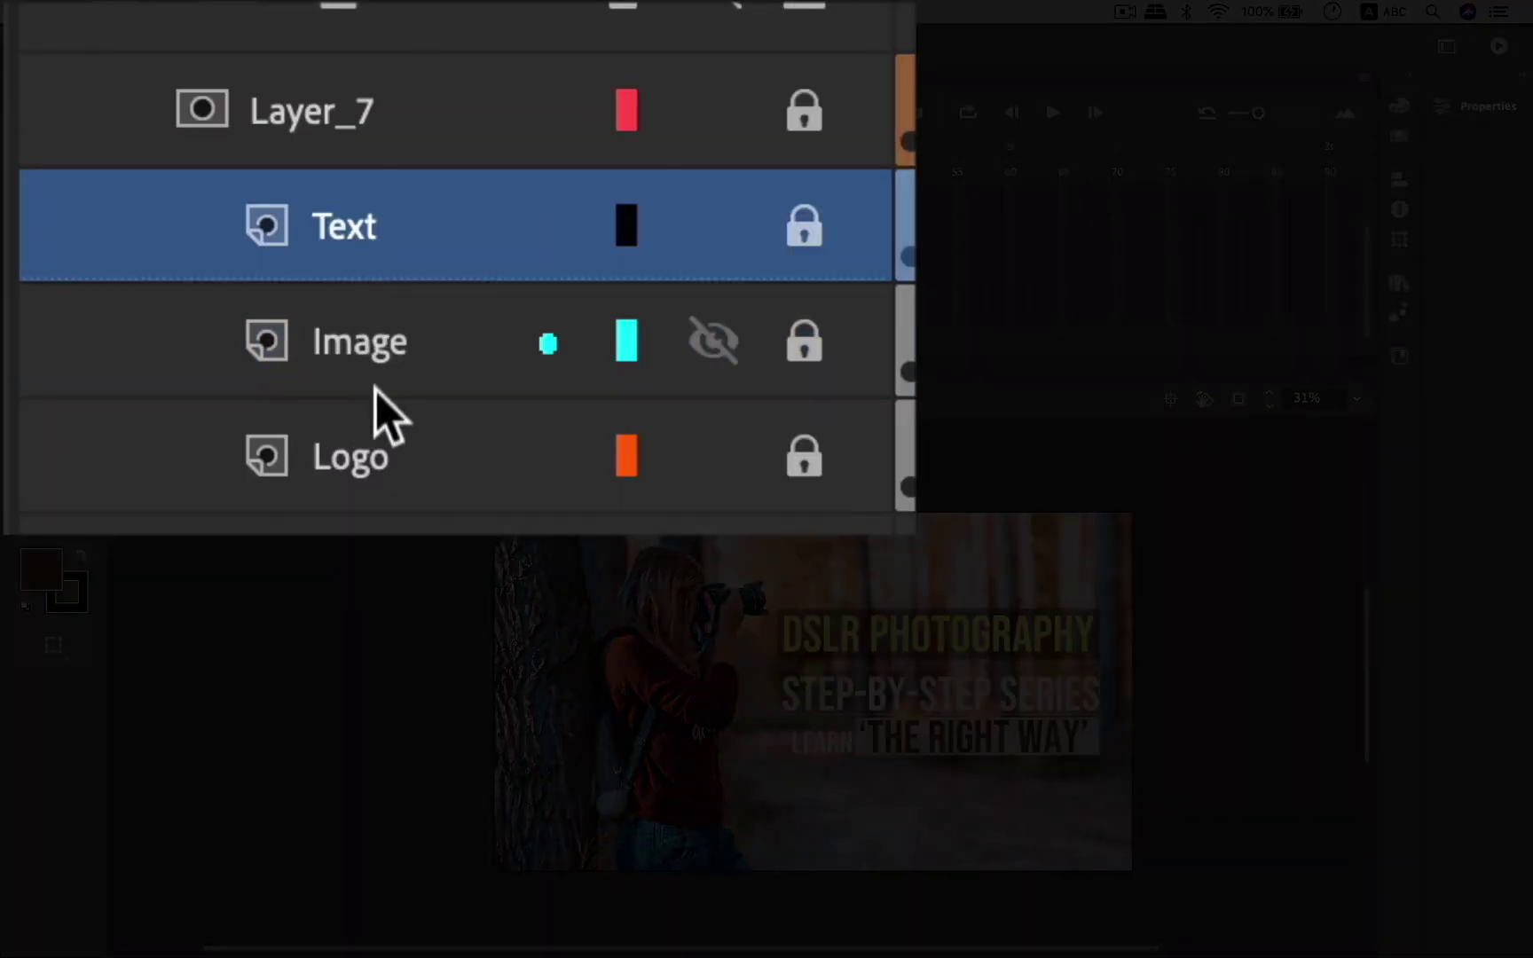
{"action": "left_click", "coordinate": [405, 458]}
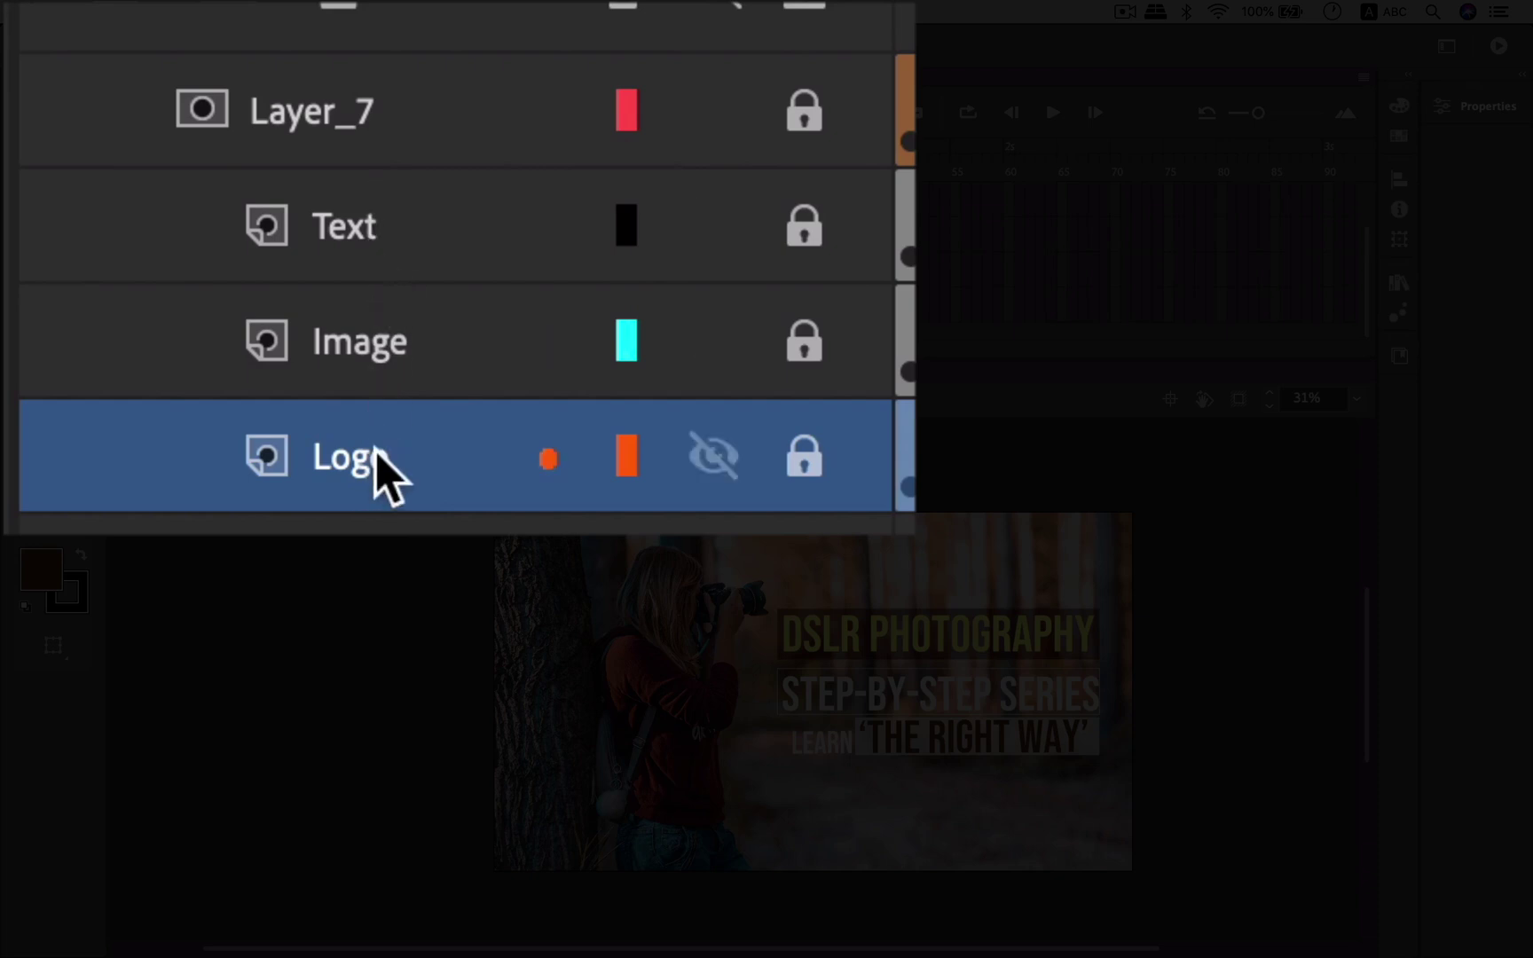
{"action": "left_click_drag", "start_coordinate": [370, 450], "coordinate": [393, 238]}
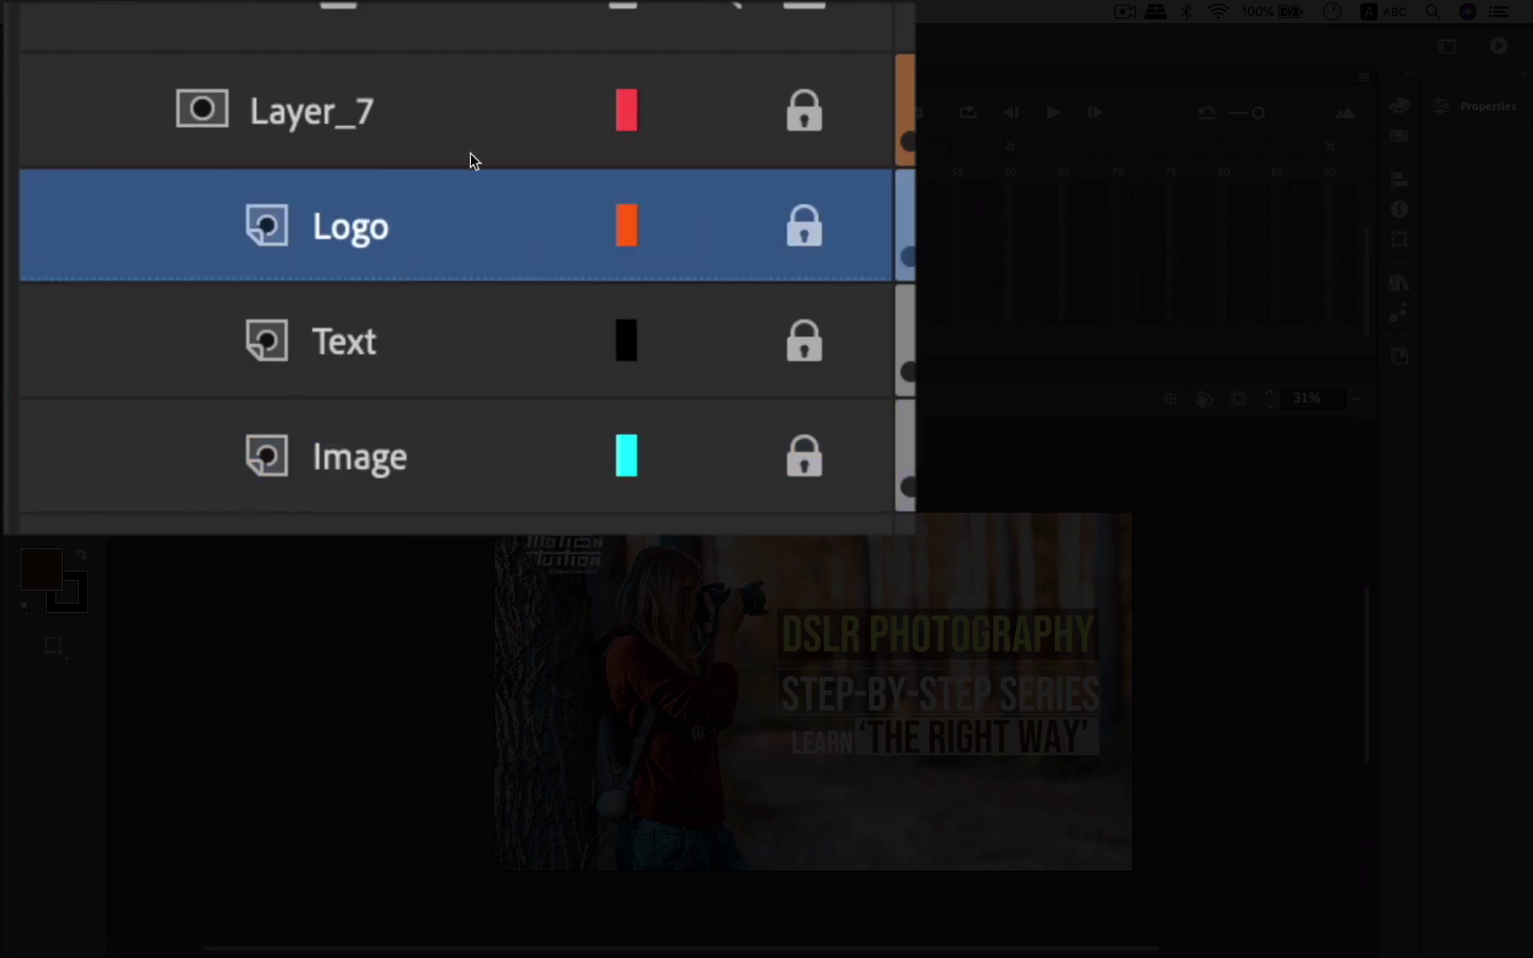
- Compare frames 8 and 10 to check how far the growing mask reveals the stage corners
{"action": "mouse_move", "coordinate": [470, 159]}
{"action": "left_mouse_down"}
{"action": "mouse_move", "coordinate": [377, 170]}
{"action": "mouse_move", "coordinate": [470, 168]}
{"action": "mouse_move", "coordinate": [390, 169]}
{"action": "mouse_move", "coordinate": [455, 169]}
{"action": "left_mouse_up"}
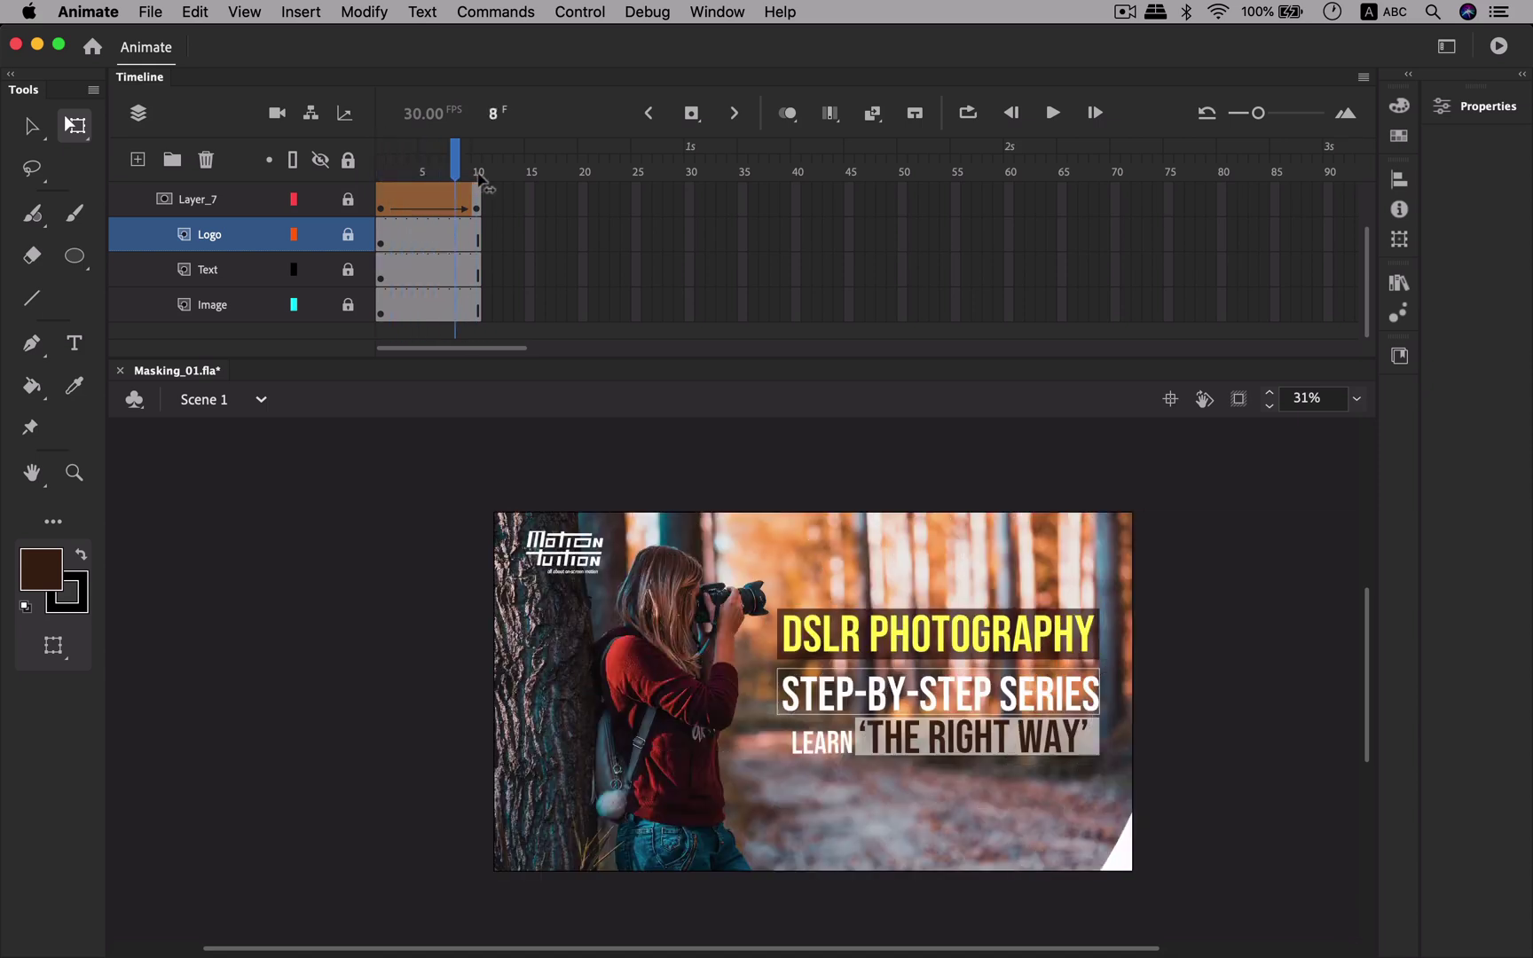
{"action": "left_click", "coordinate": [478, 174]}
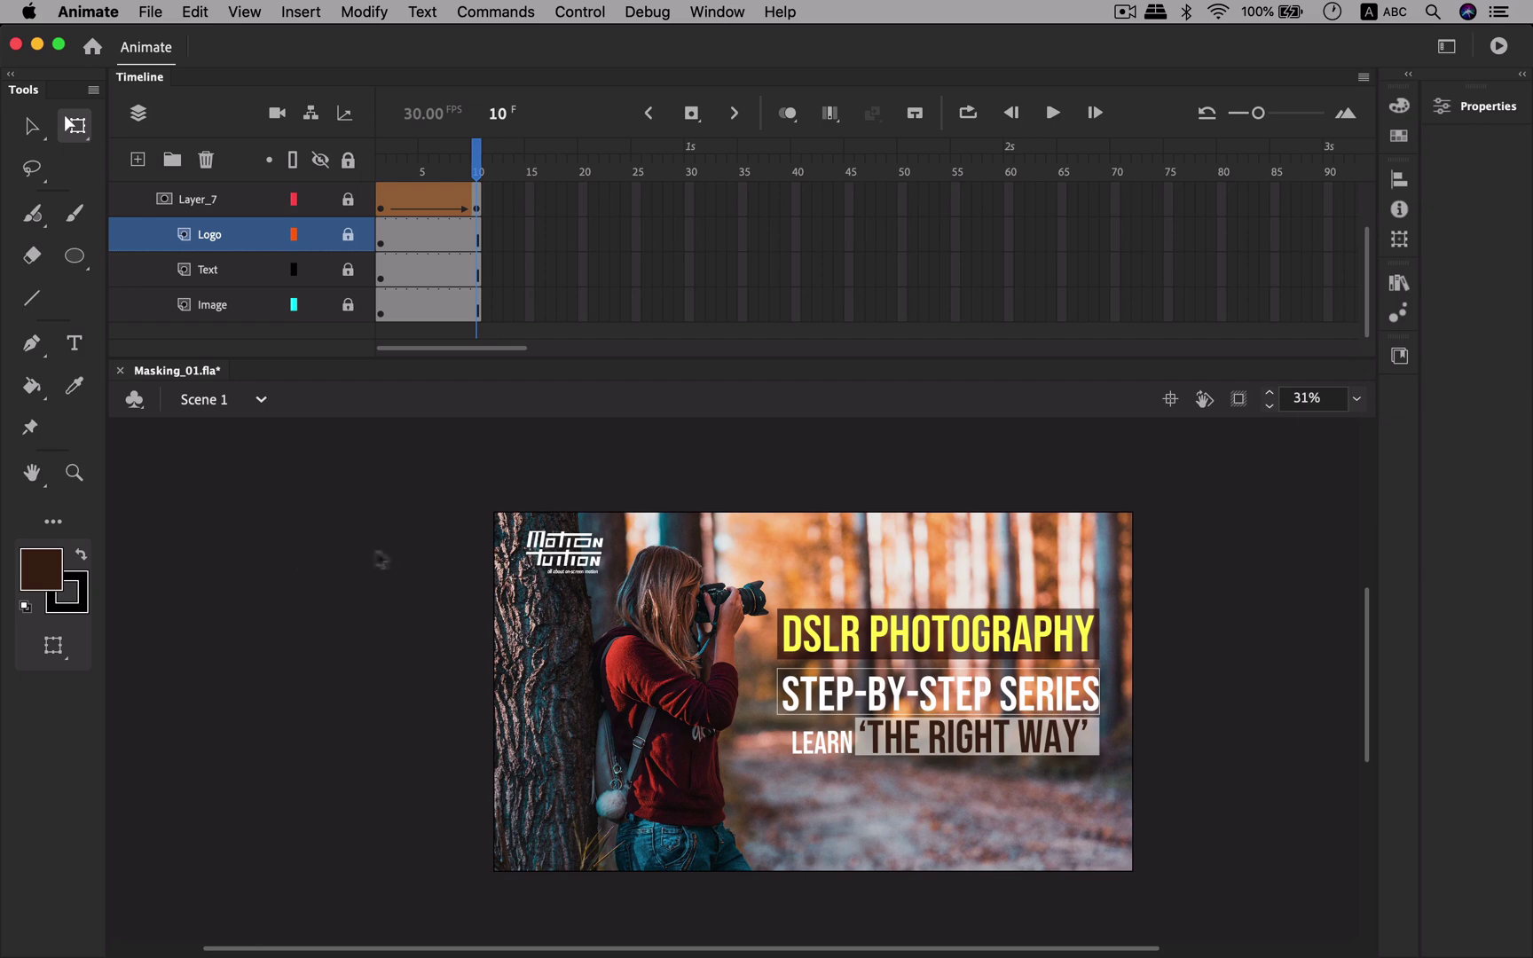
{"action": "left_click_drag", "start_coordinate": [405, 574], "coordinate": [388, 537]}
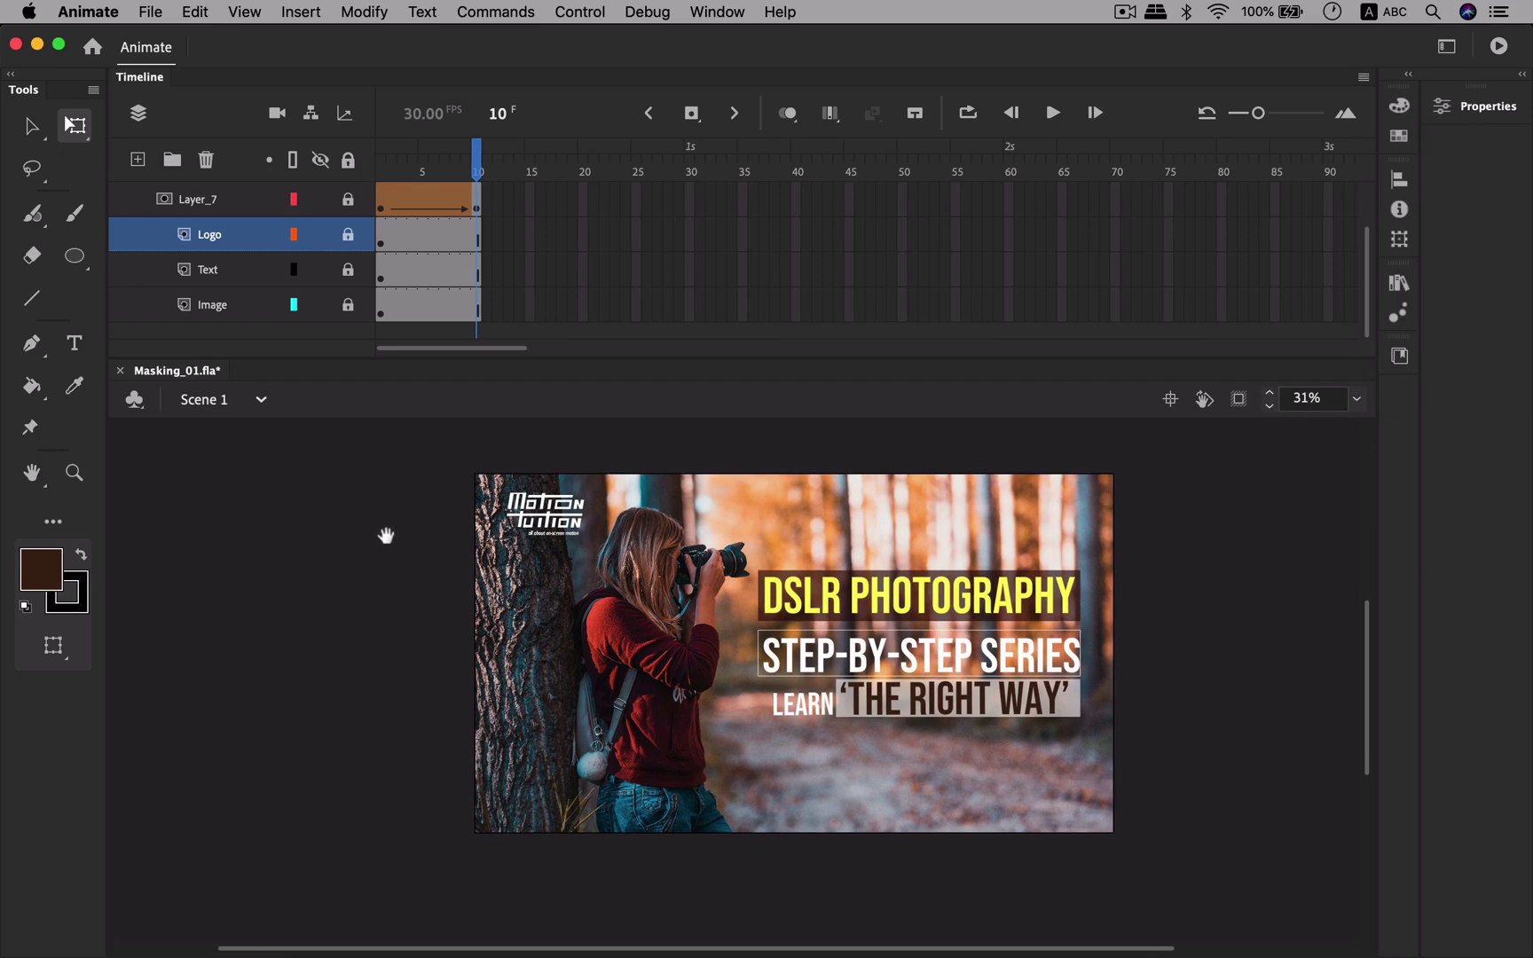
{"action": "left_click", "coordinate": [461, 171]}
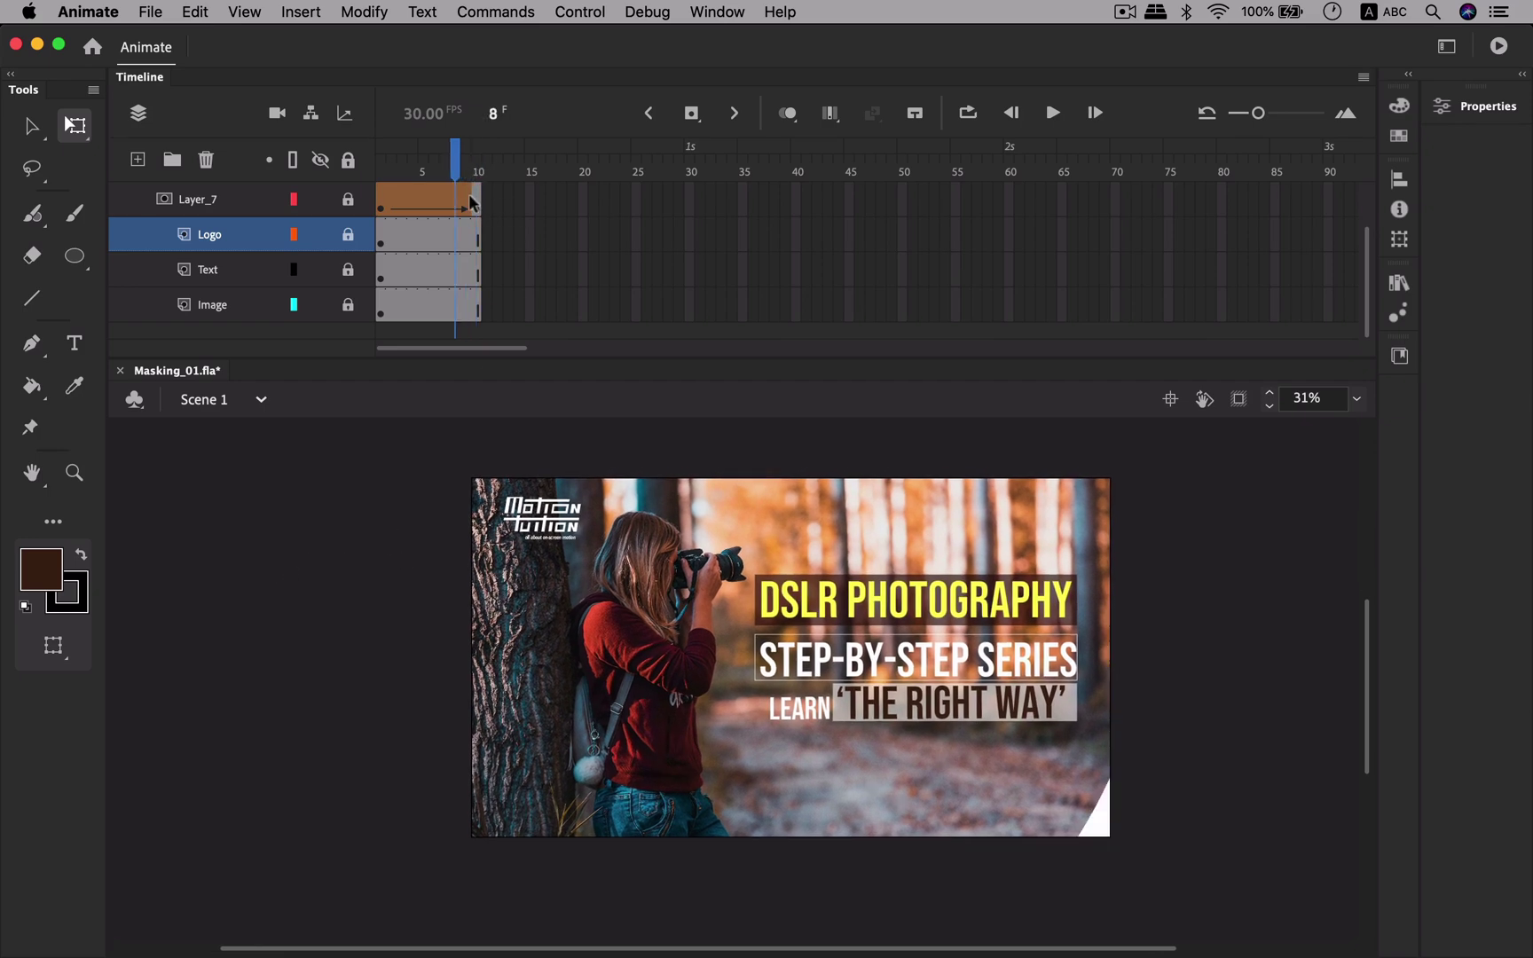
- Insert frames on all four layers until the circle mask tween and the masked layers extend to frame 30
{"action": "key", "text": "F5"}
{"action": "key", "text": "F5"}
{"action": "key", "text": "F5"}
{"action": "key", "text": "F5"}
{"action": "key", "text": "F5"}
{"action": "key", "text": "F5"}
{"action": "key", "text": "F5"}
{"action": "key", "text": "F5"}
{"action": "key", "text": "F5"}
{"action": "key", "text": "F5"}
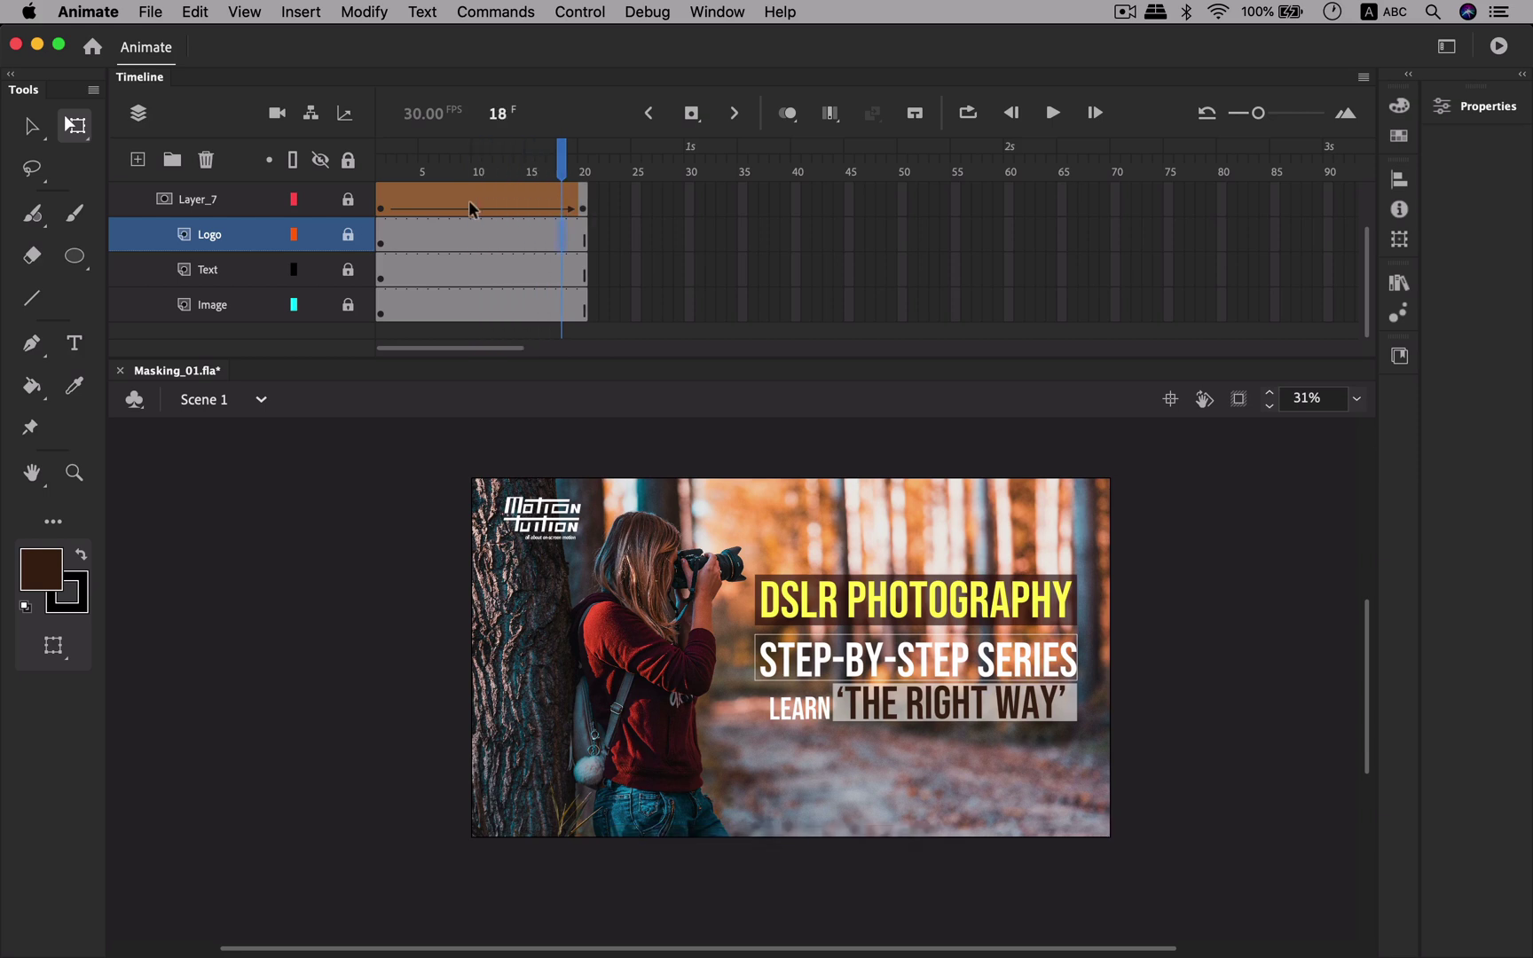
{"action": "key", "text": "F5"}
{"action": "key", "text": "F5"}
{"action": "key", "text": "F5"}
{"action": "key", "text": "F5"}
{"action": "key", "text": "F5"}
{"action": "key", "text": "F5"}
{"action": "key", "text": "F5"}
{"action": "key", "text": "F5"}
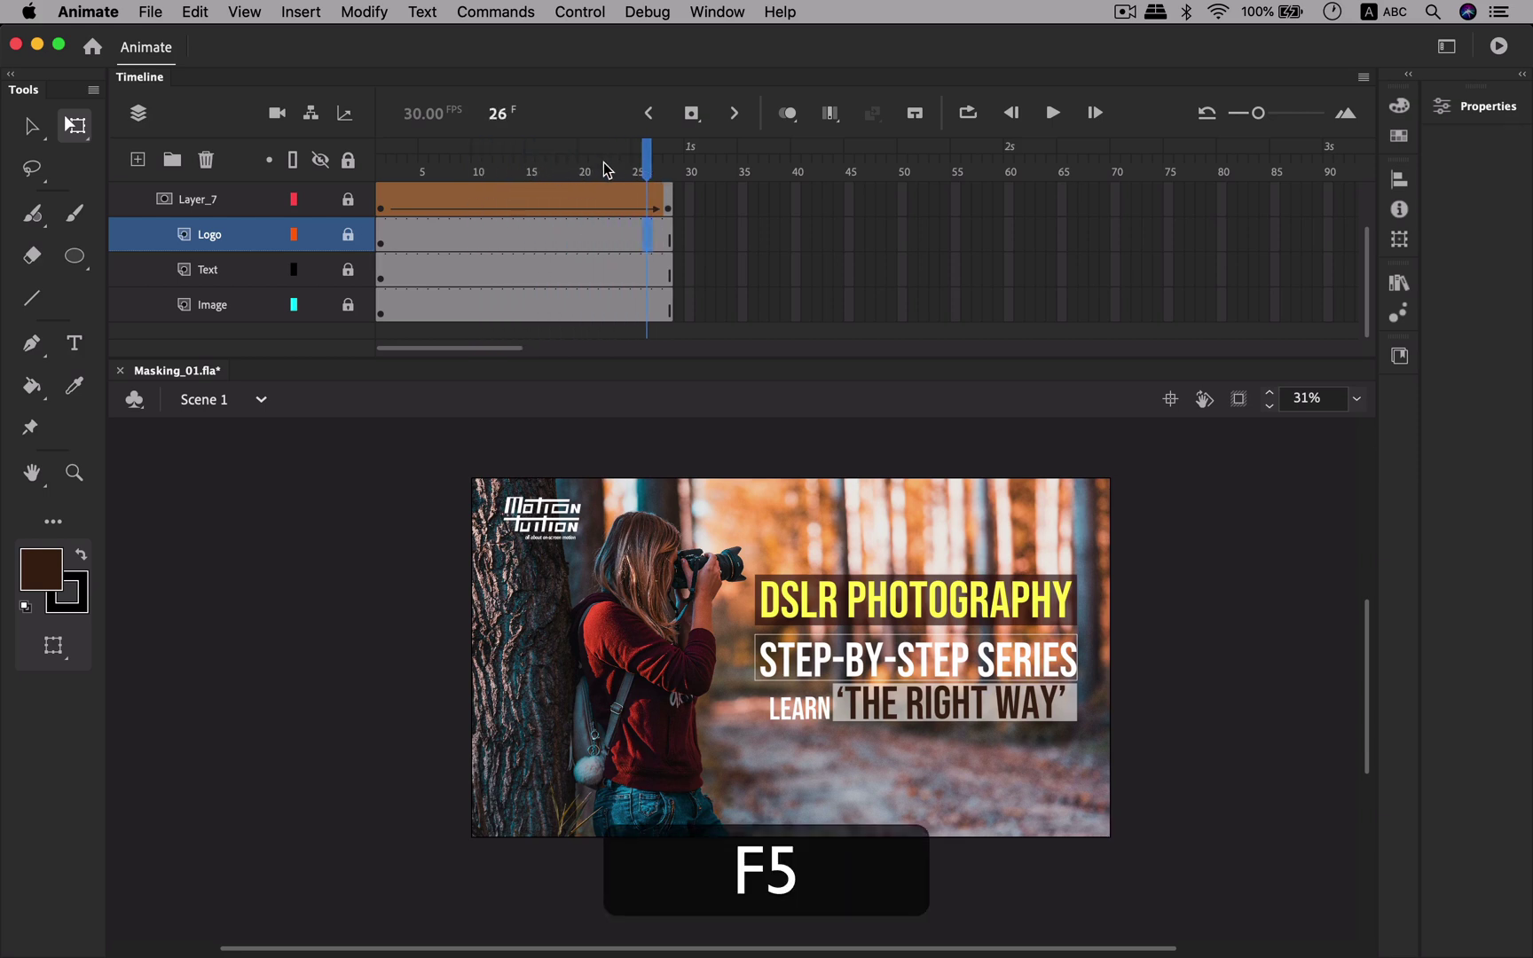
{"action": "key", "text": "F5"}
{"action": "key", "text": "F5"}
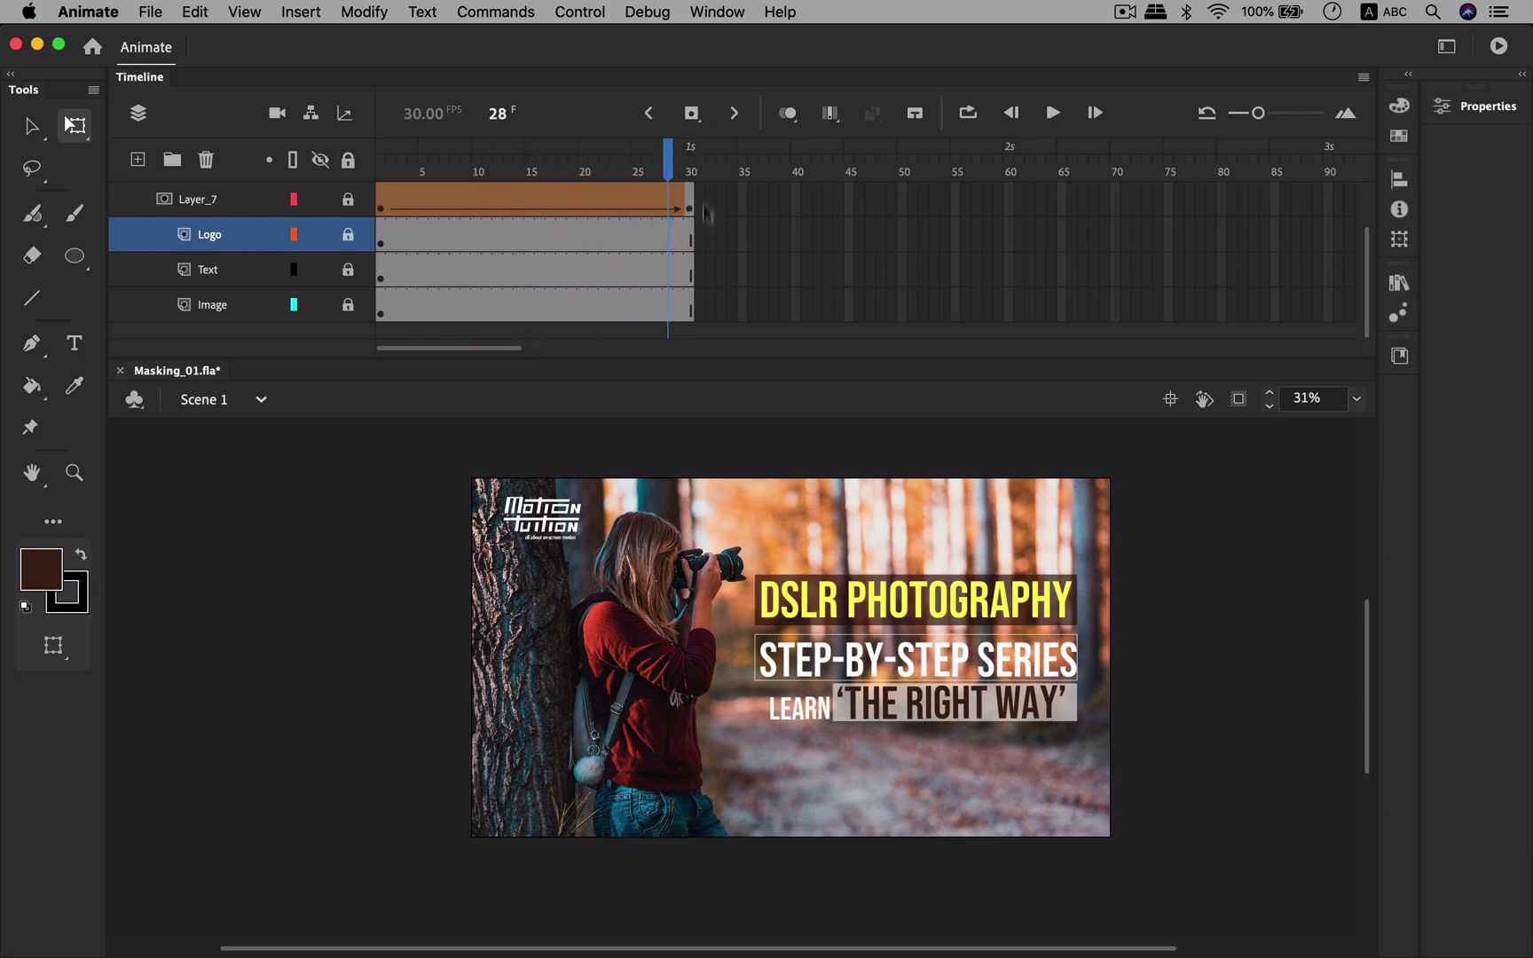
- Play the mask reveal from frame 1 on the stage, test the movie, and close the test window
{"action": "left_click_drag", "start_coordinate": [672, 168], "coordinate": [382, 168]}
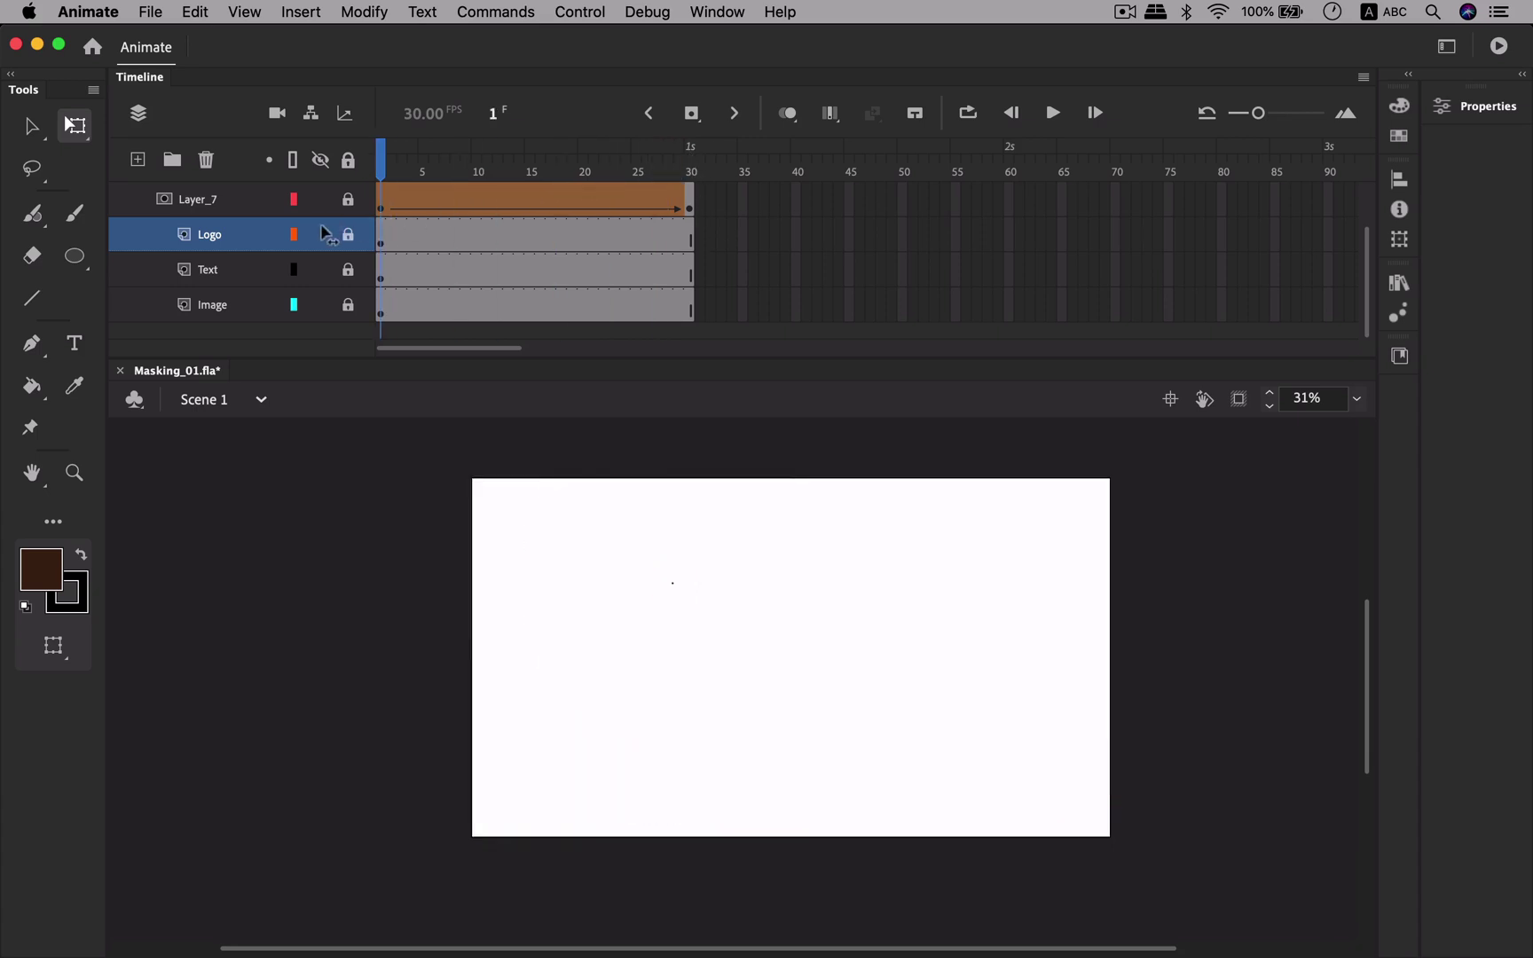
{"action": "key", "text": "Return"}
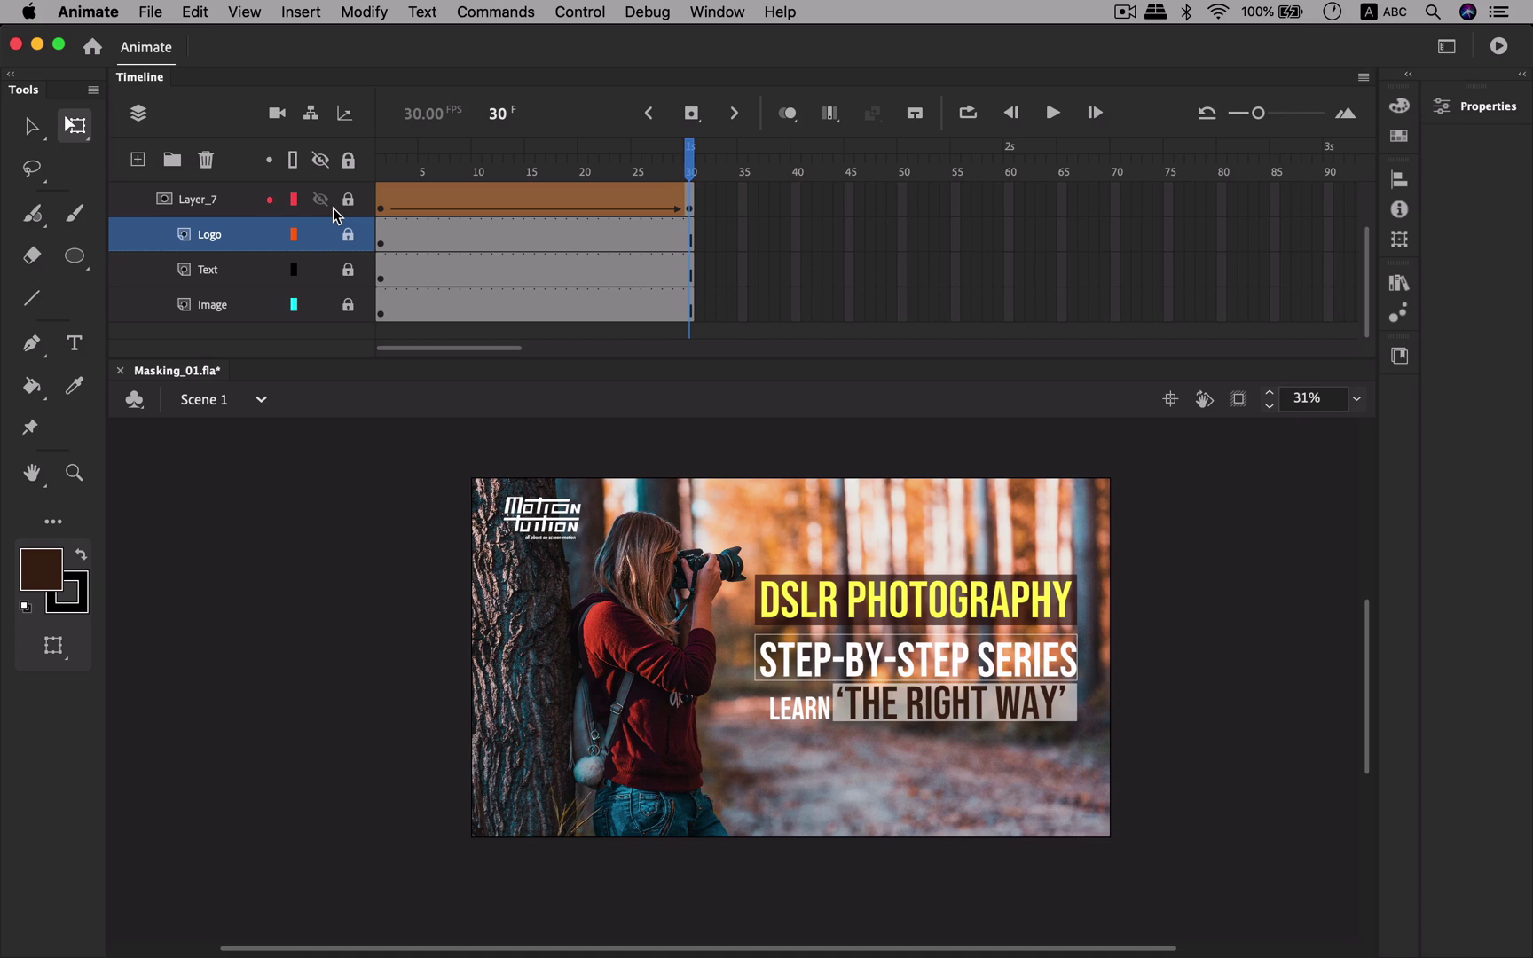
{"action": "key", "text": "super+Return"}
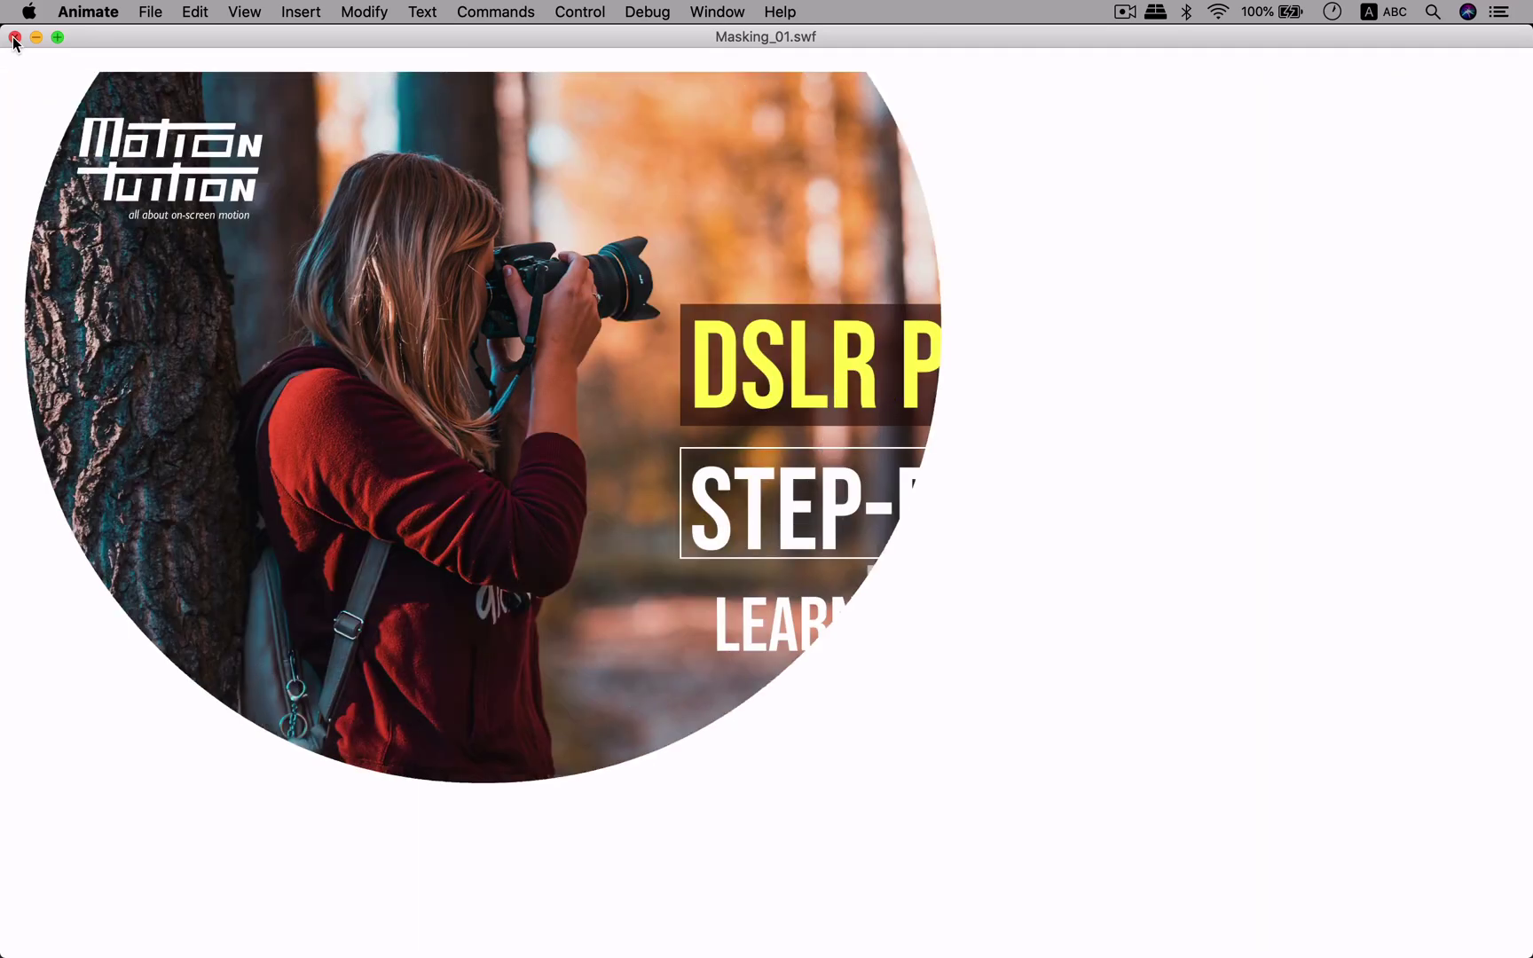
{"action": "left_click", "coordinate": [14, 37]}
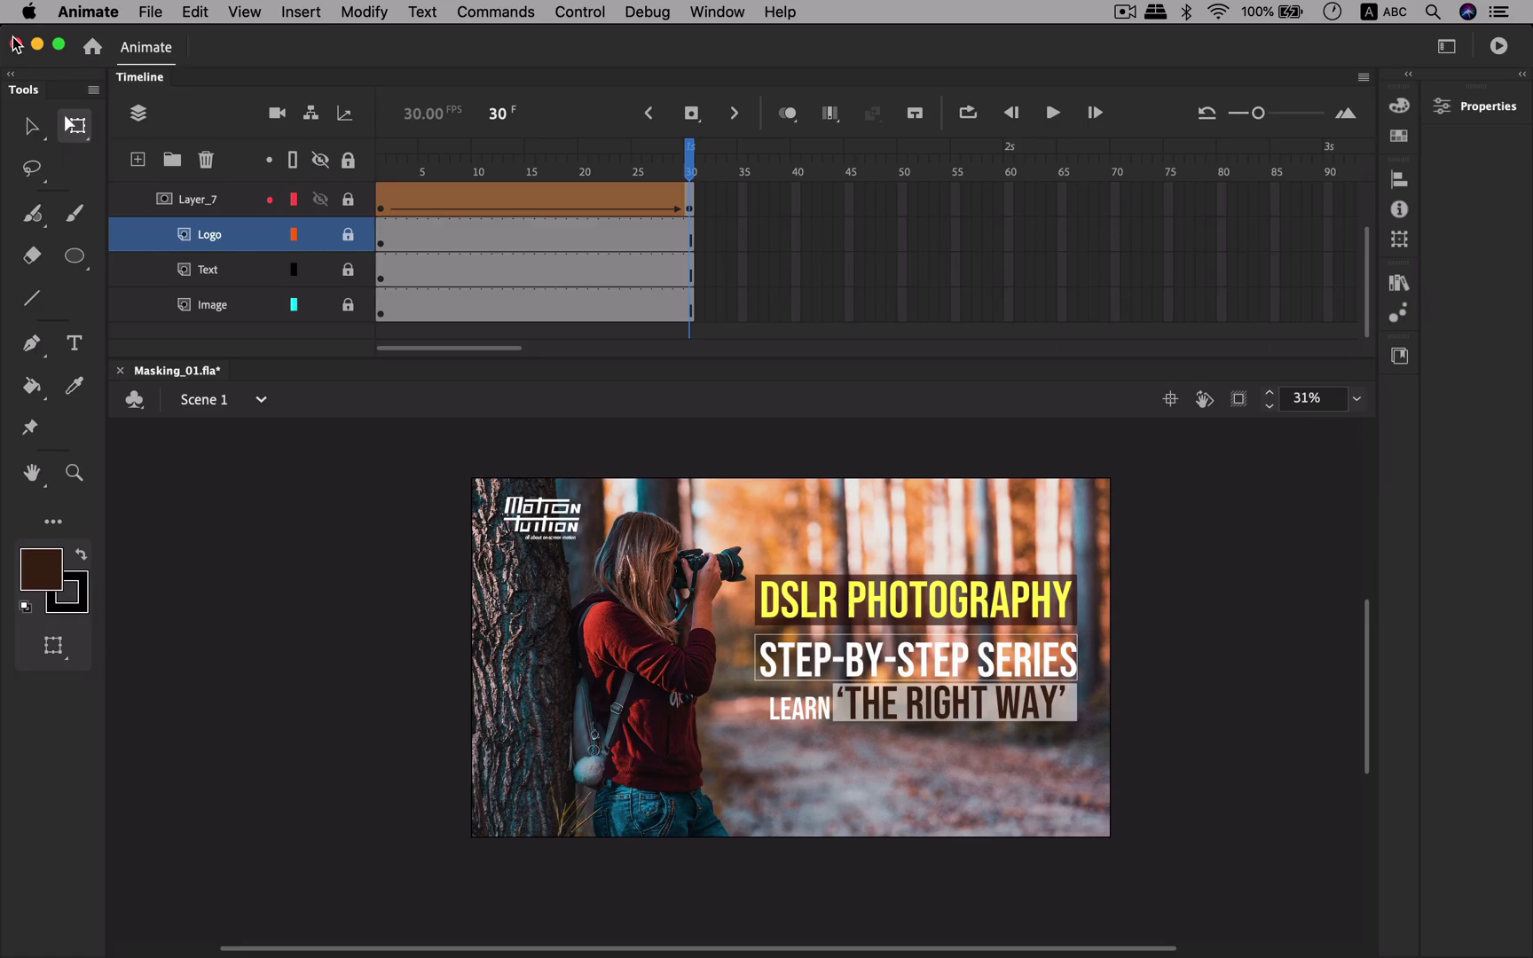
- Return to frame 1 of Layer_7 and open the animated GIF export settings
{"action": "left_click", "coordinate": [381, 212]}
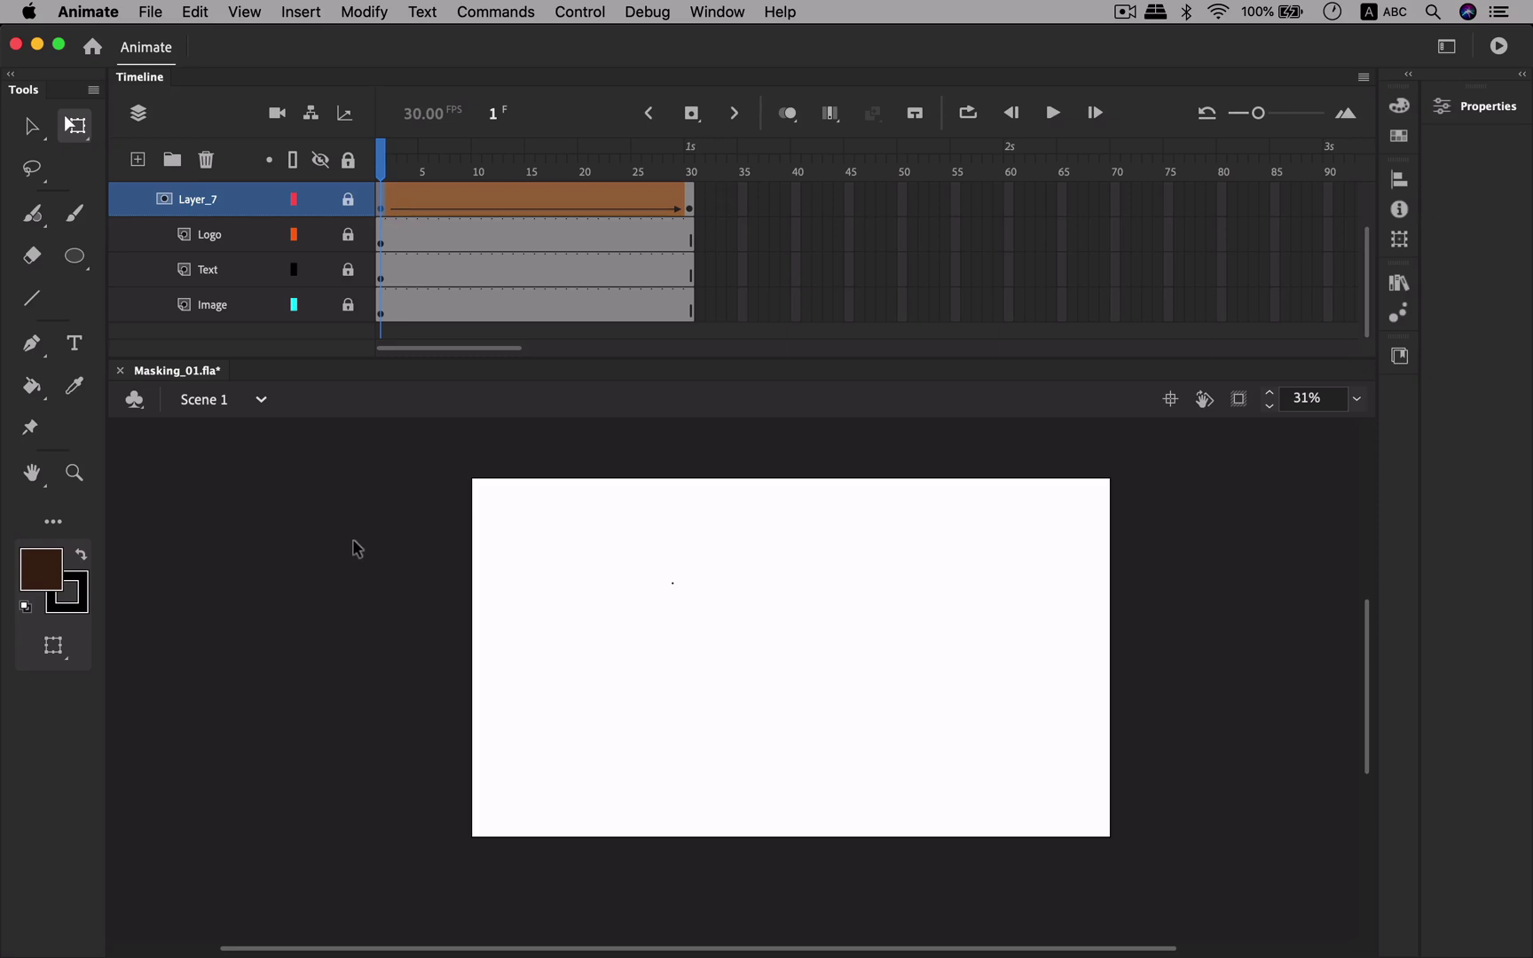
{"action": "left_click", "coordinate": [147, 11]}
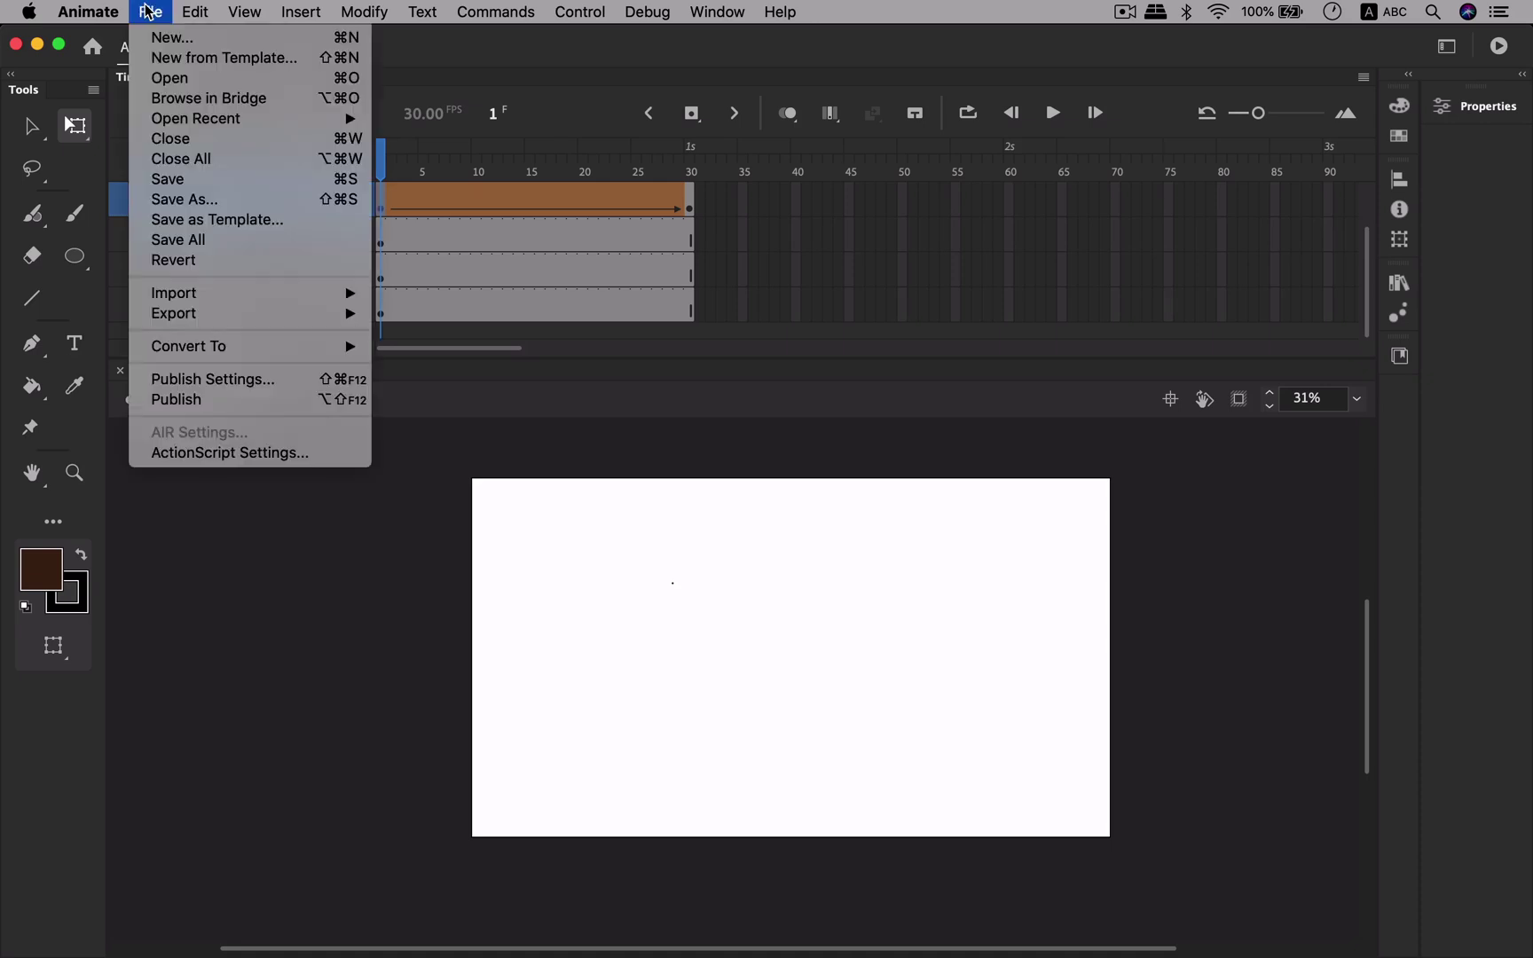
{"action": "mouse_move", "coordinate": [237, 316]}
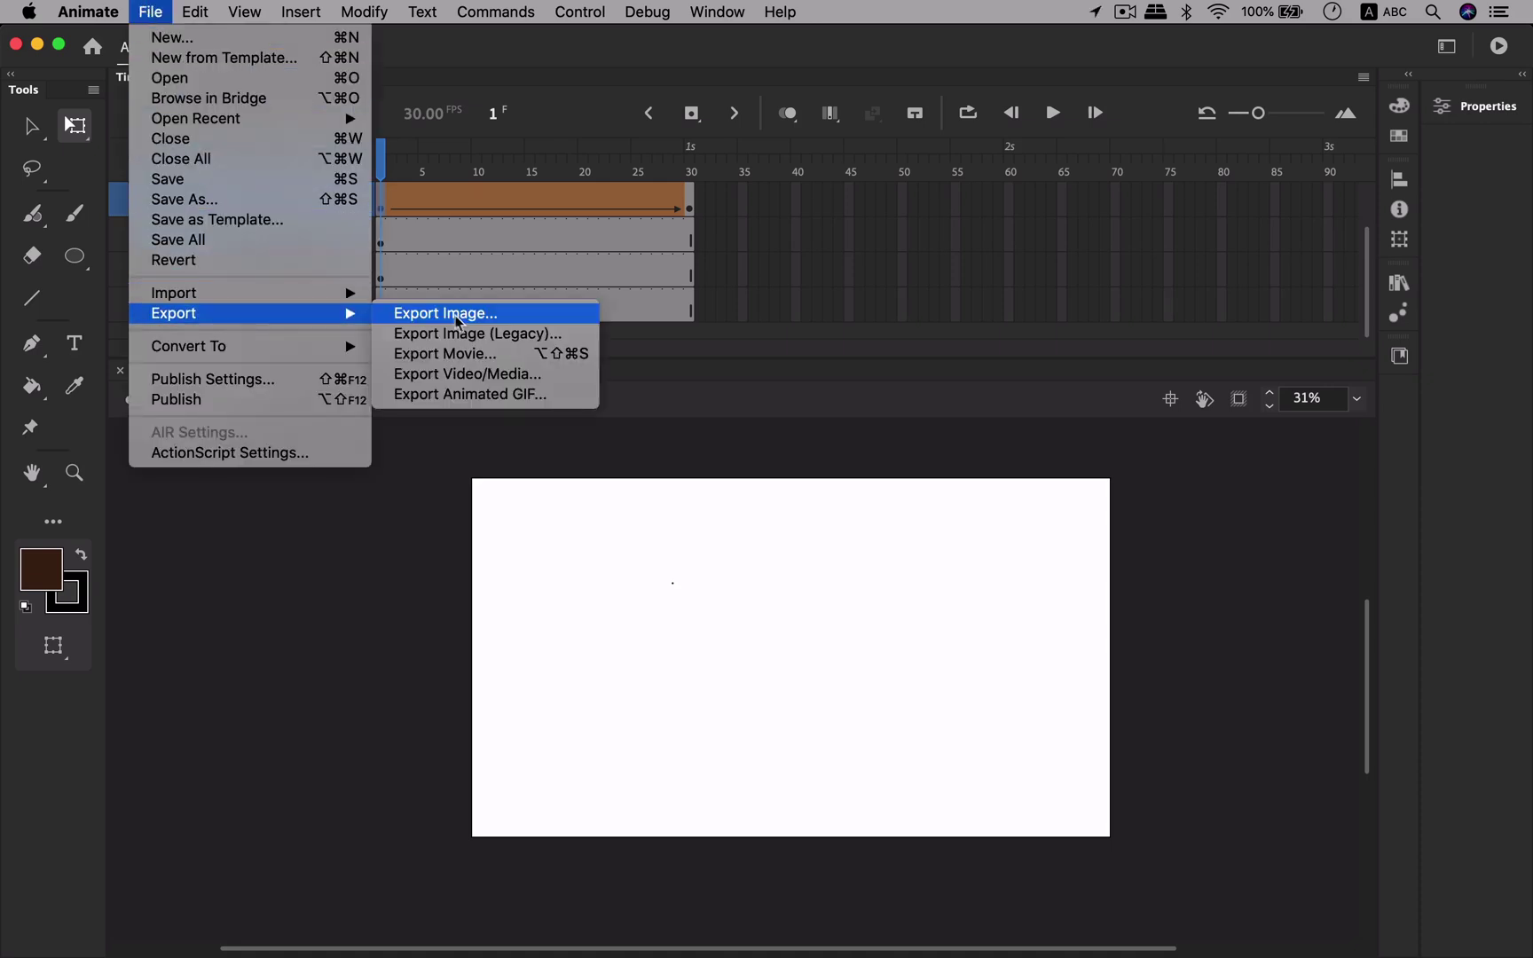
{"action": "left_click", "coordinate": [551, 401]}
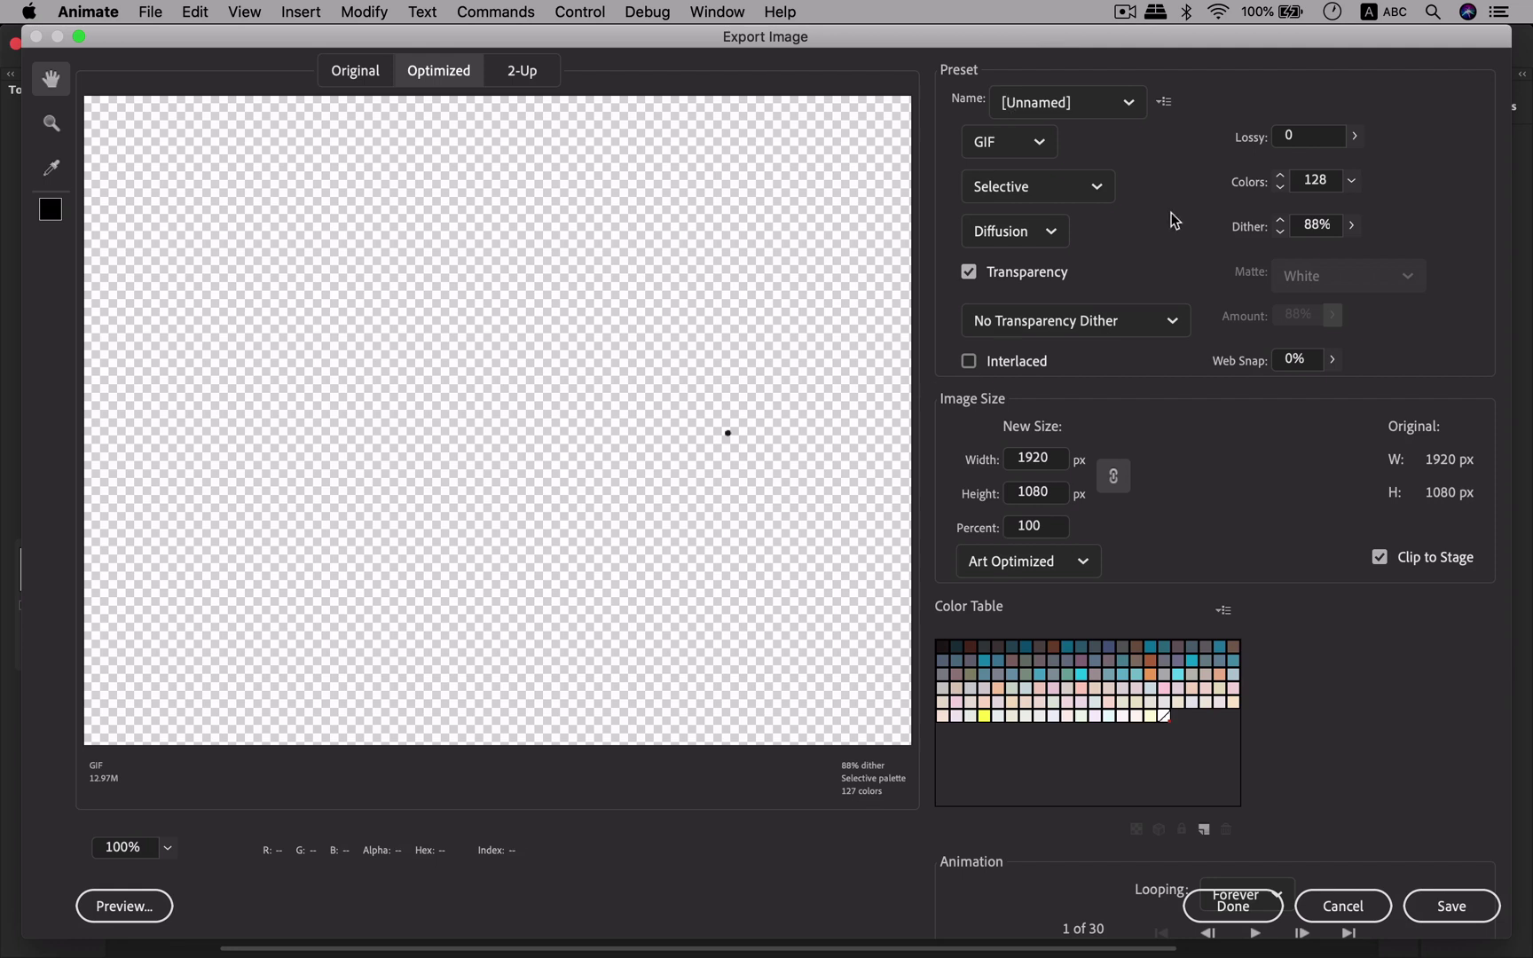
- Review the available GIF presets, request a browser preview of the export, and dismiss the browser window
{"action": "left_click", "coordinate": [1128, 101]}
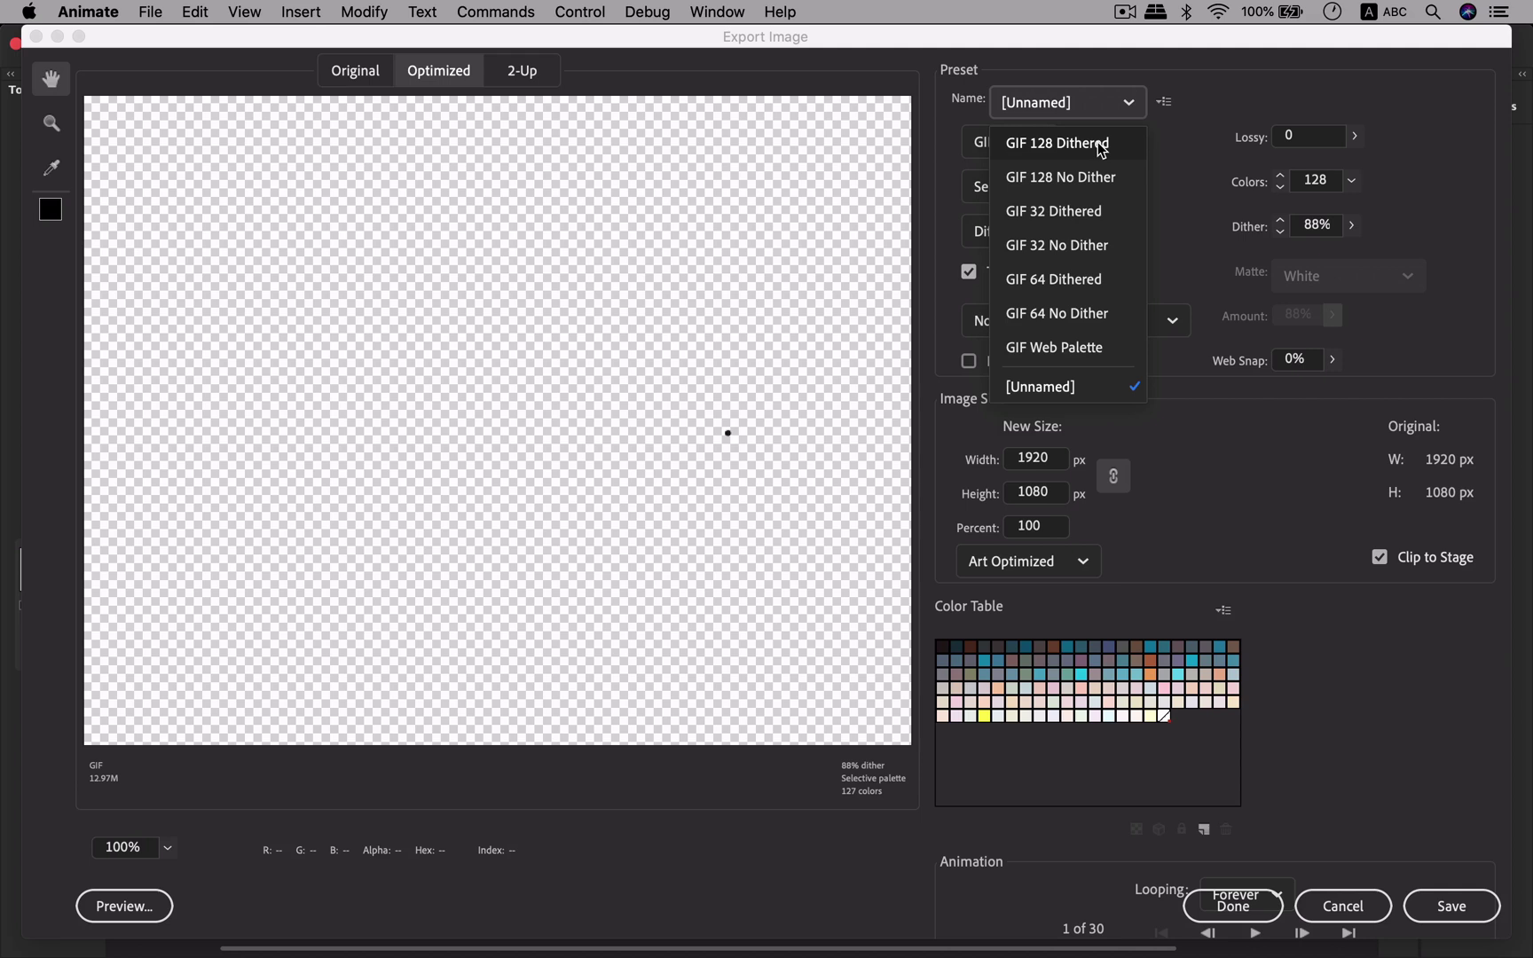
{"action": "left_click", "coordinate": [1224, 109]}
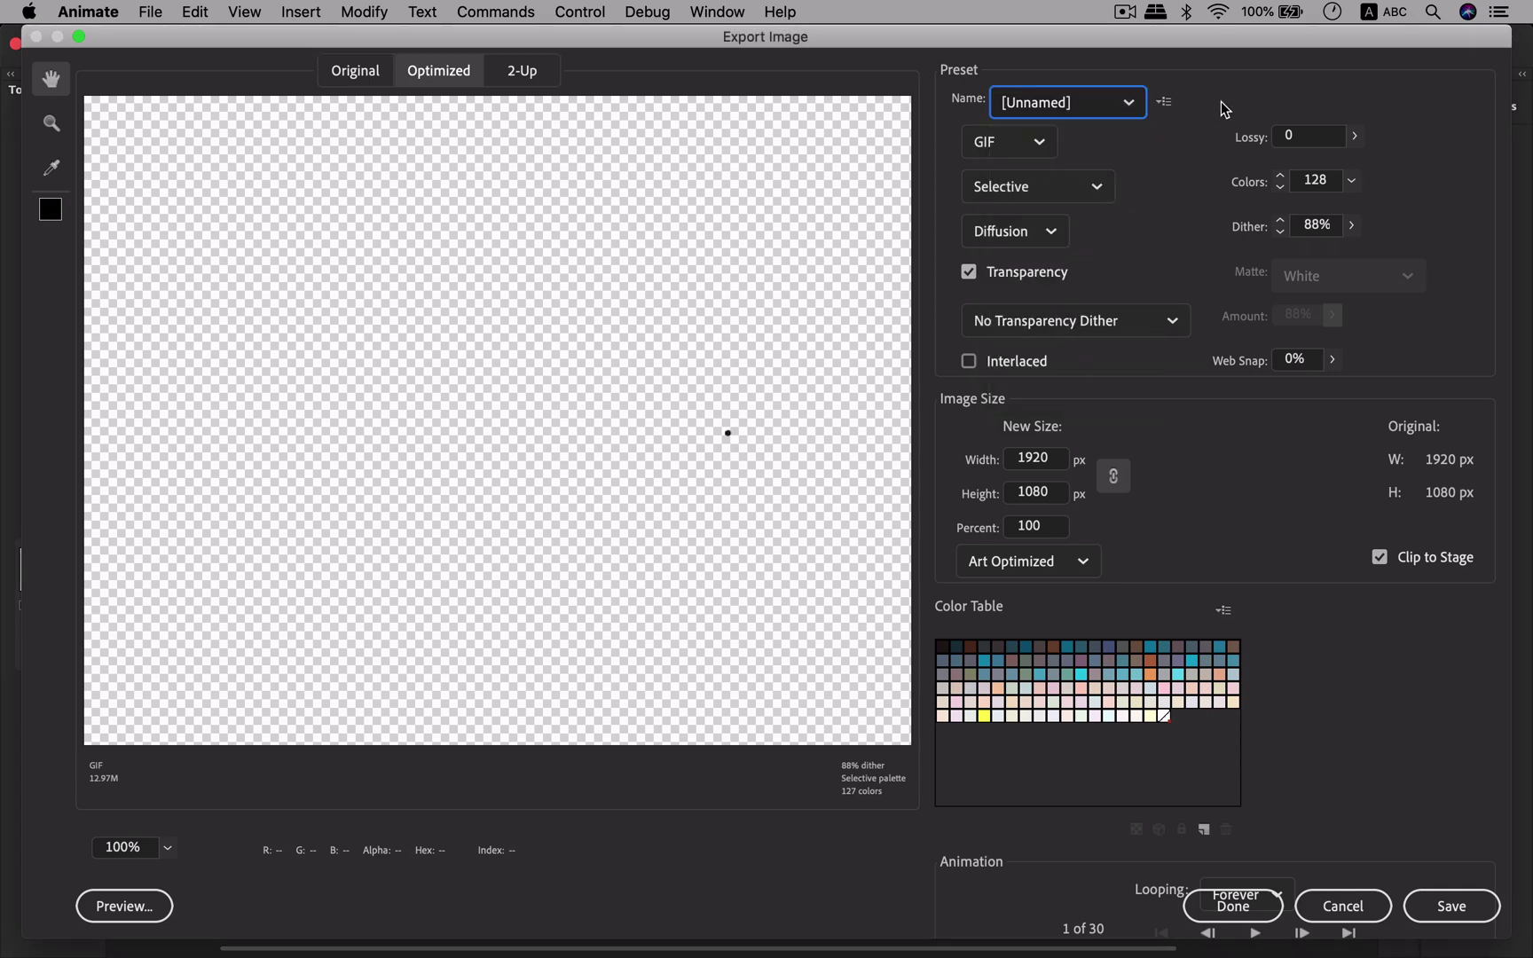
{"action": "left_click", "coordinate": [1115, 114]}
{"action": "left_click", "coordinate": [1115, 115]}
{"action": "left_click", "coordinate": [144, 909]}
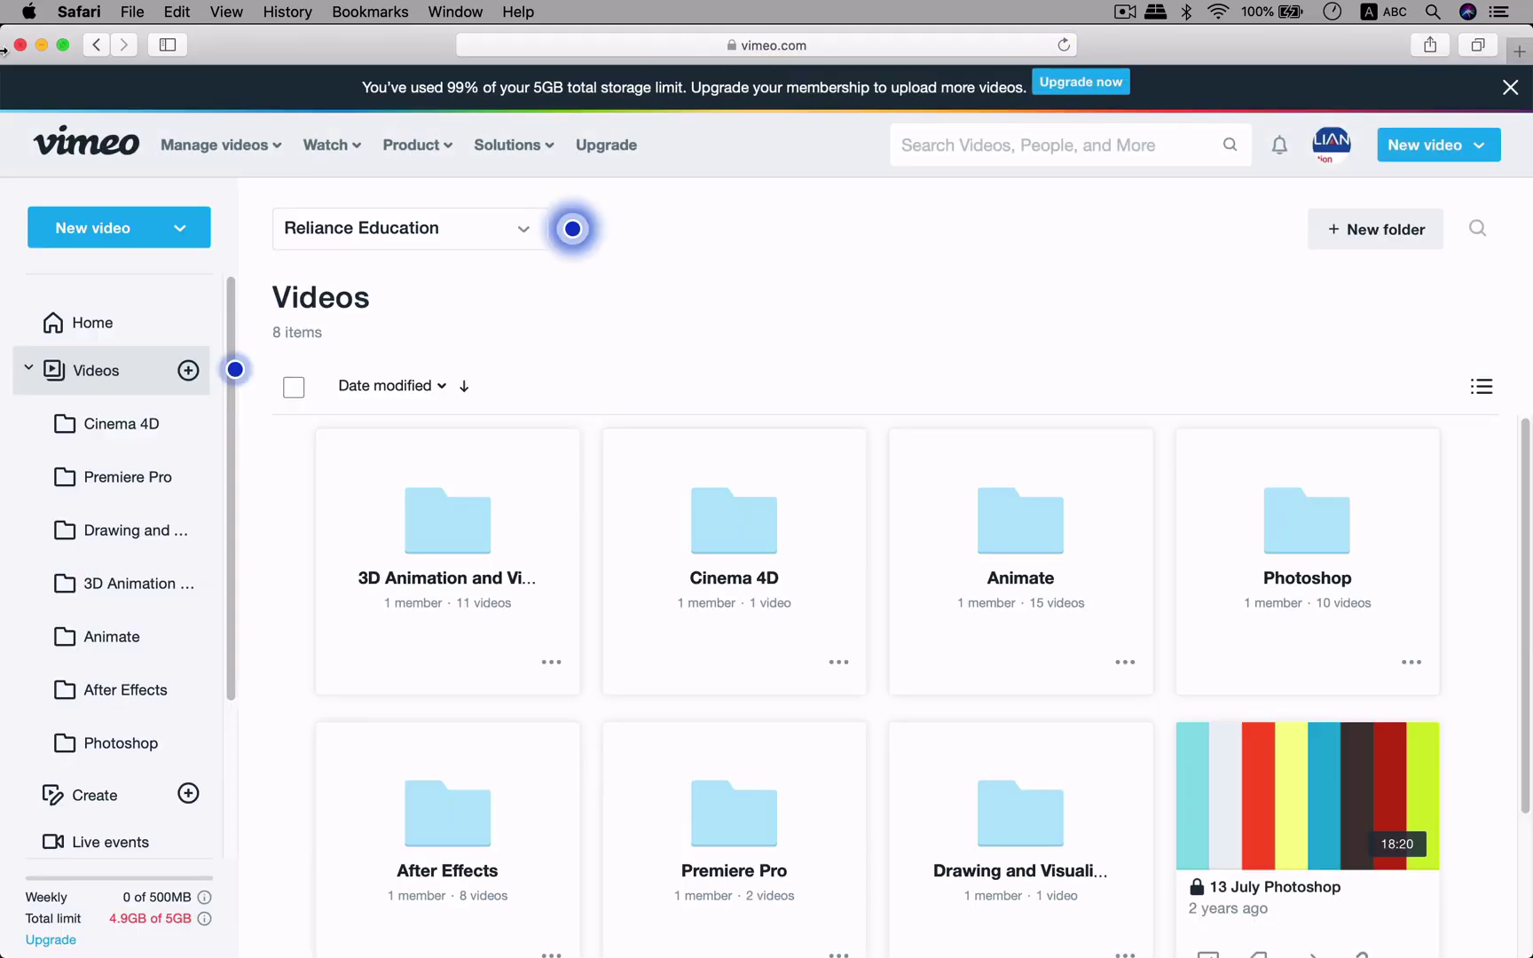
{"action": "left_click", "coordinate": [42, 45]}
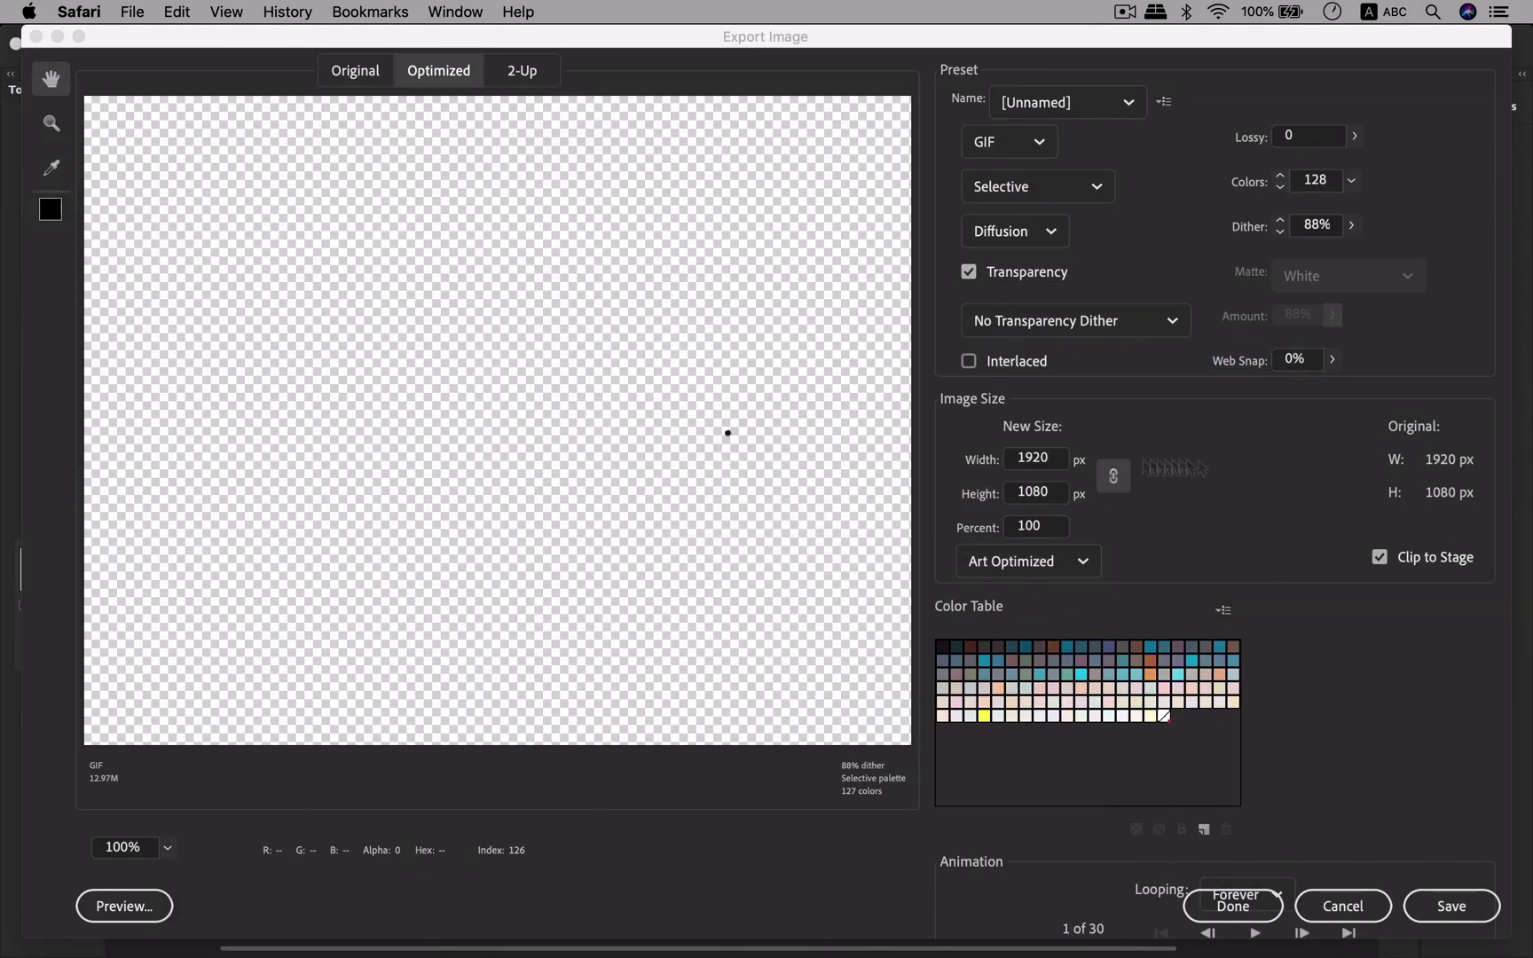
- Save the animated GIF to the Desktop as Masking_01.gif
{"action": "left_click", "coordinate": [1465, 911]}
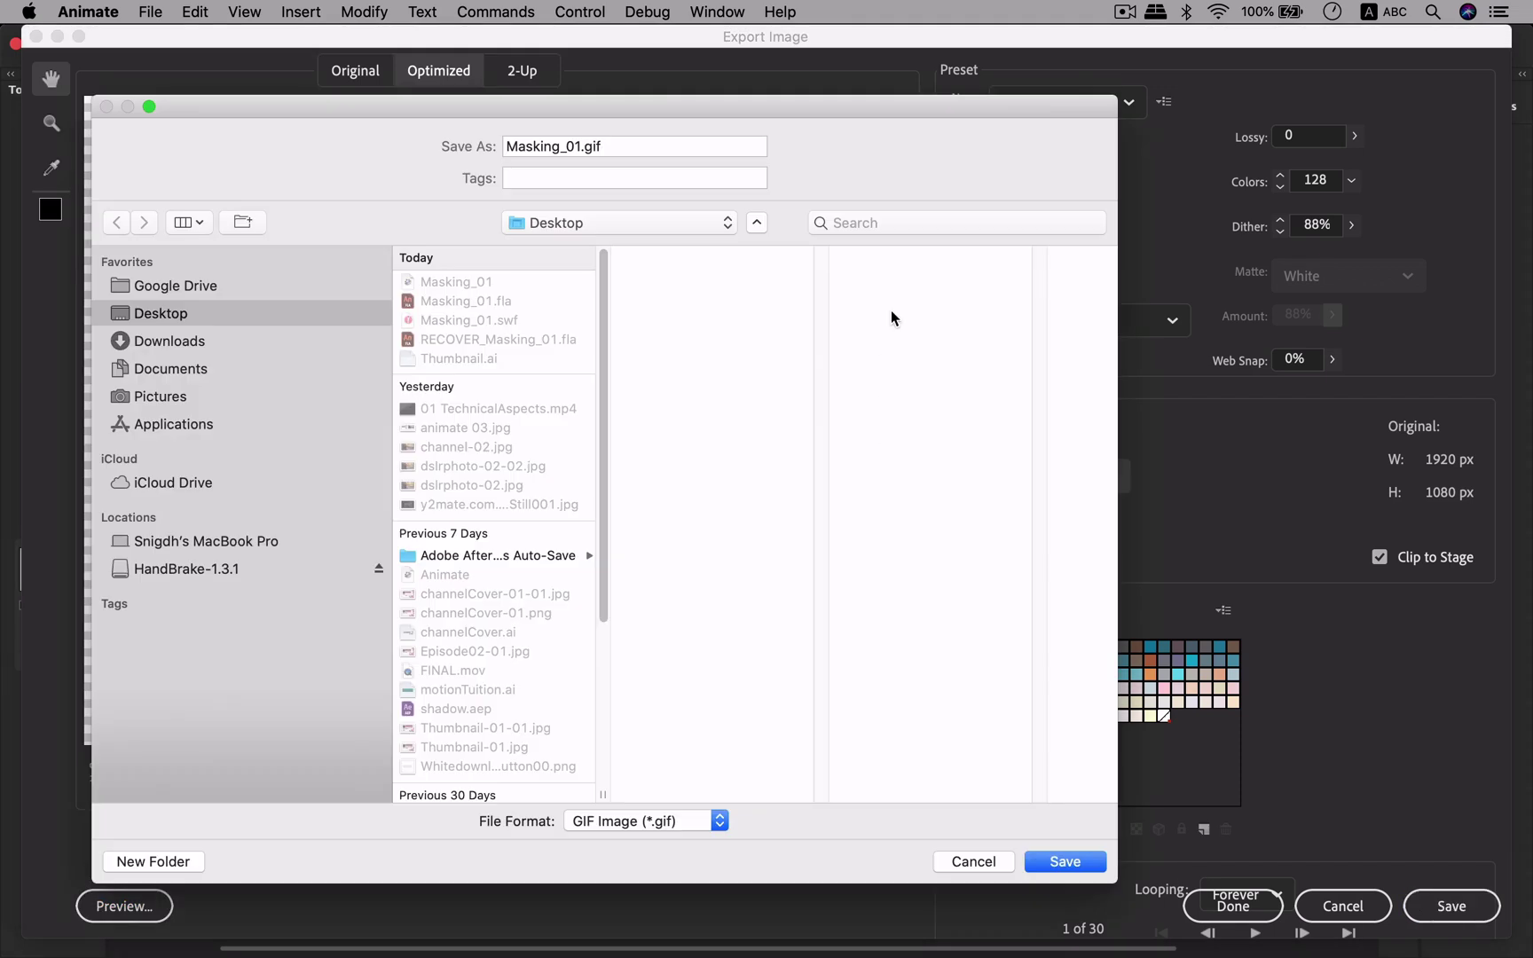
{"action": "left_click", "coordinate": [632, 146]}
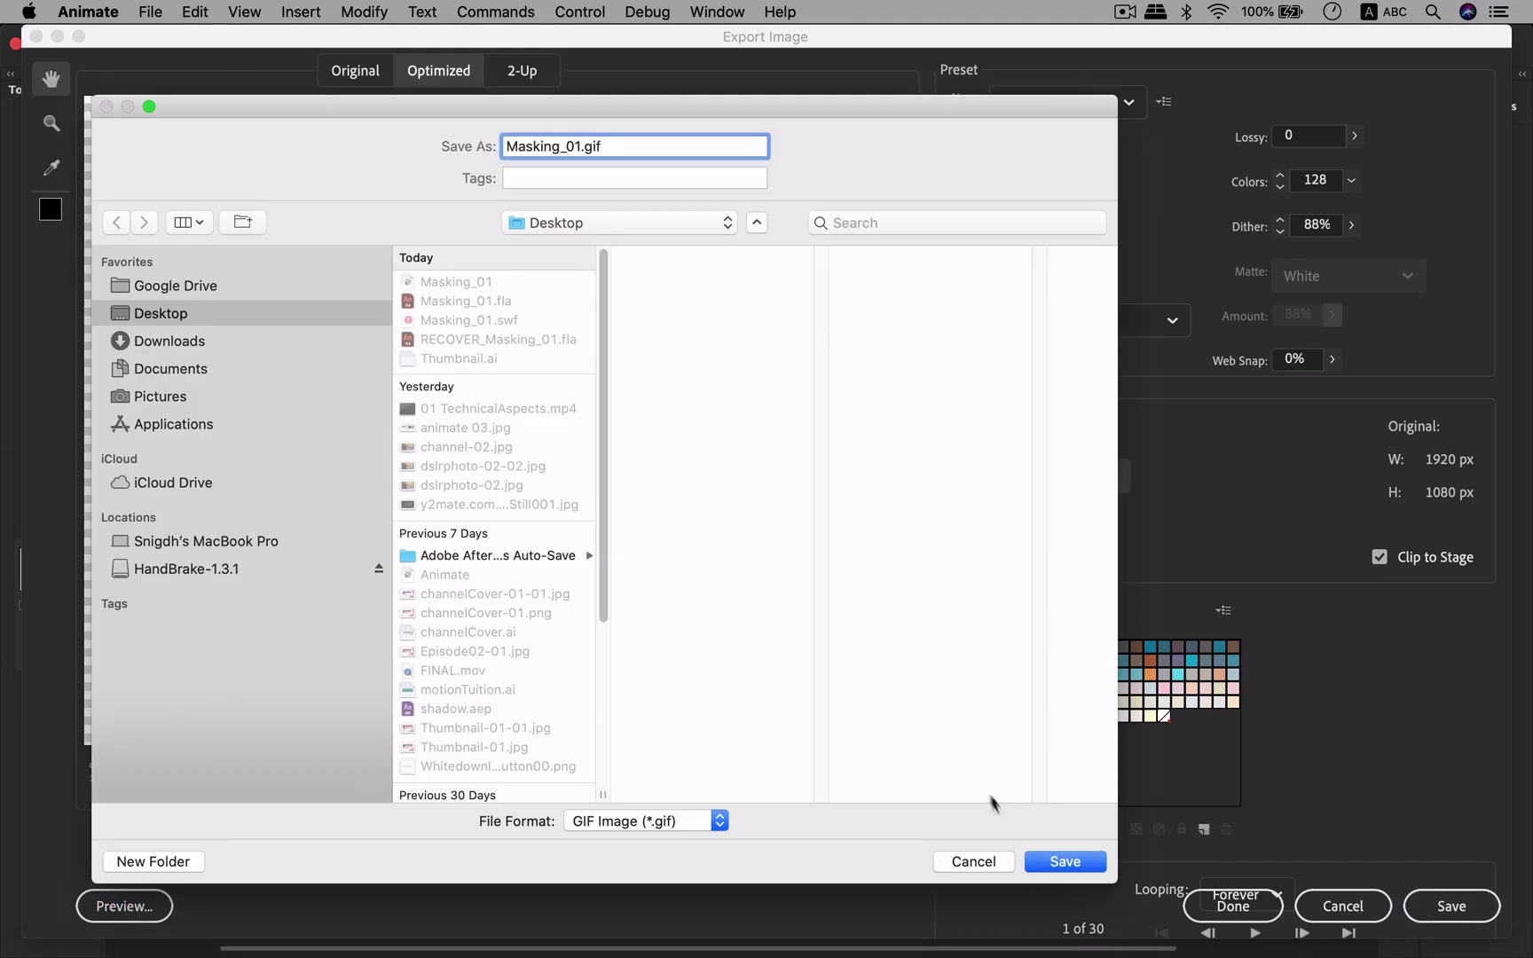
{"action": "left_click", "coordinate": [1063, 861]}
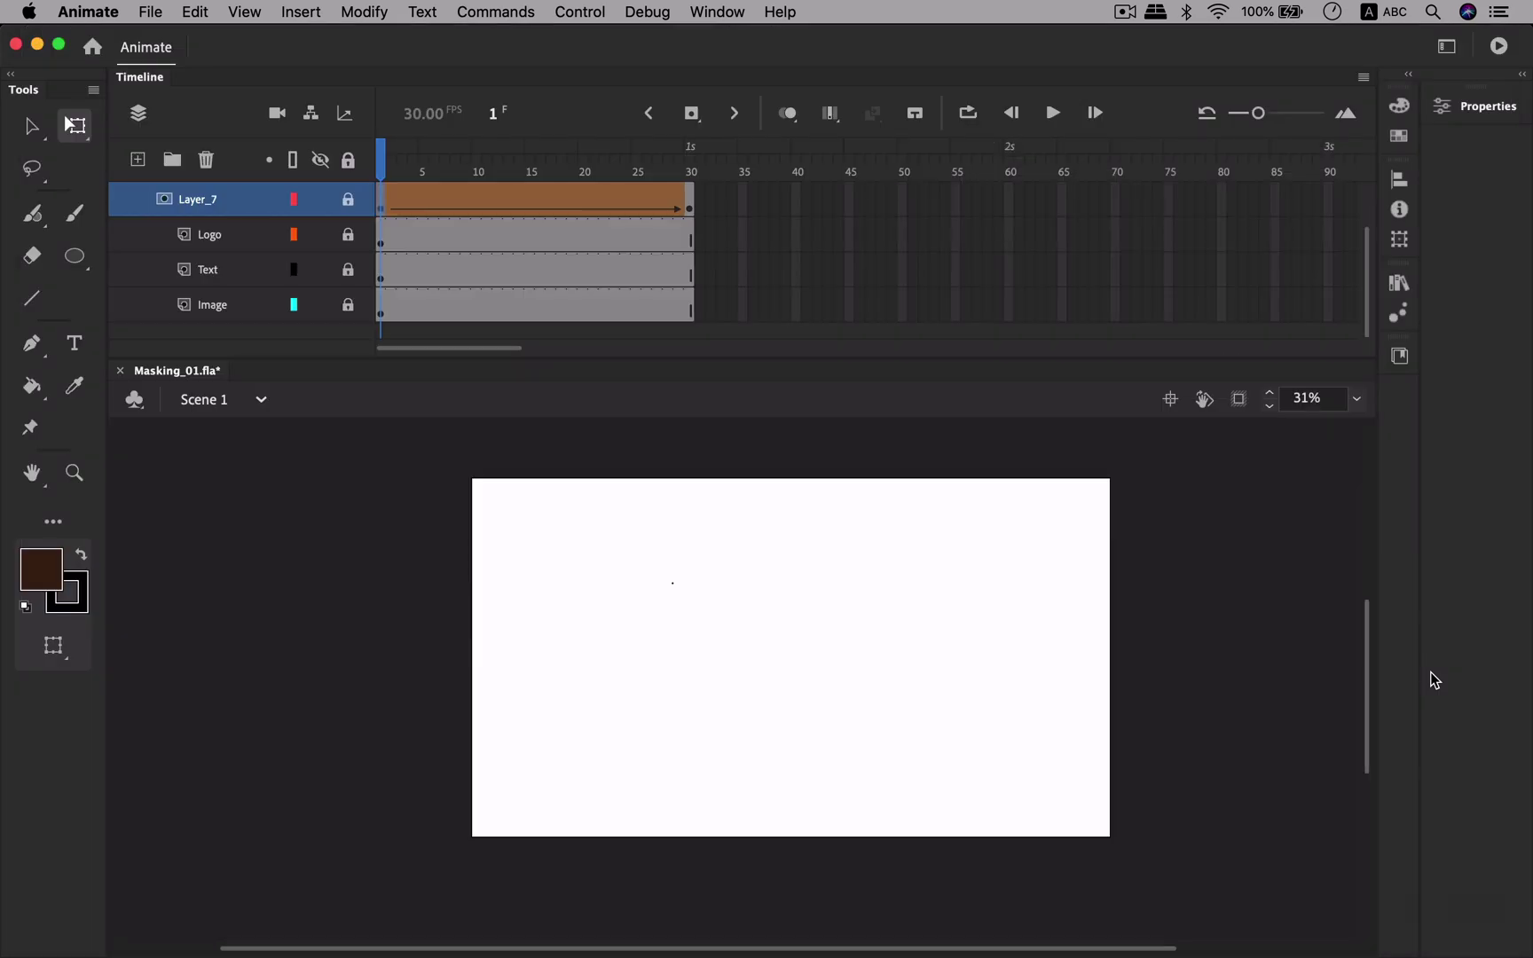
- Switch to Finder, find Masking_01.gif in the Desktop folder, and play it in a quick preview before closing it
{"action": "left_click", "coordinate": [38, 43]}
{"action": "double_click", "coordinate": [1427, 53]}
{"action": "left_click", "coordinate": [417, 275]}
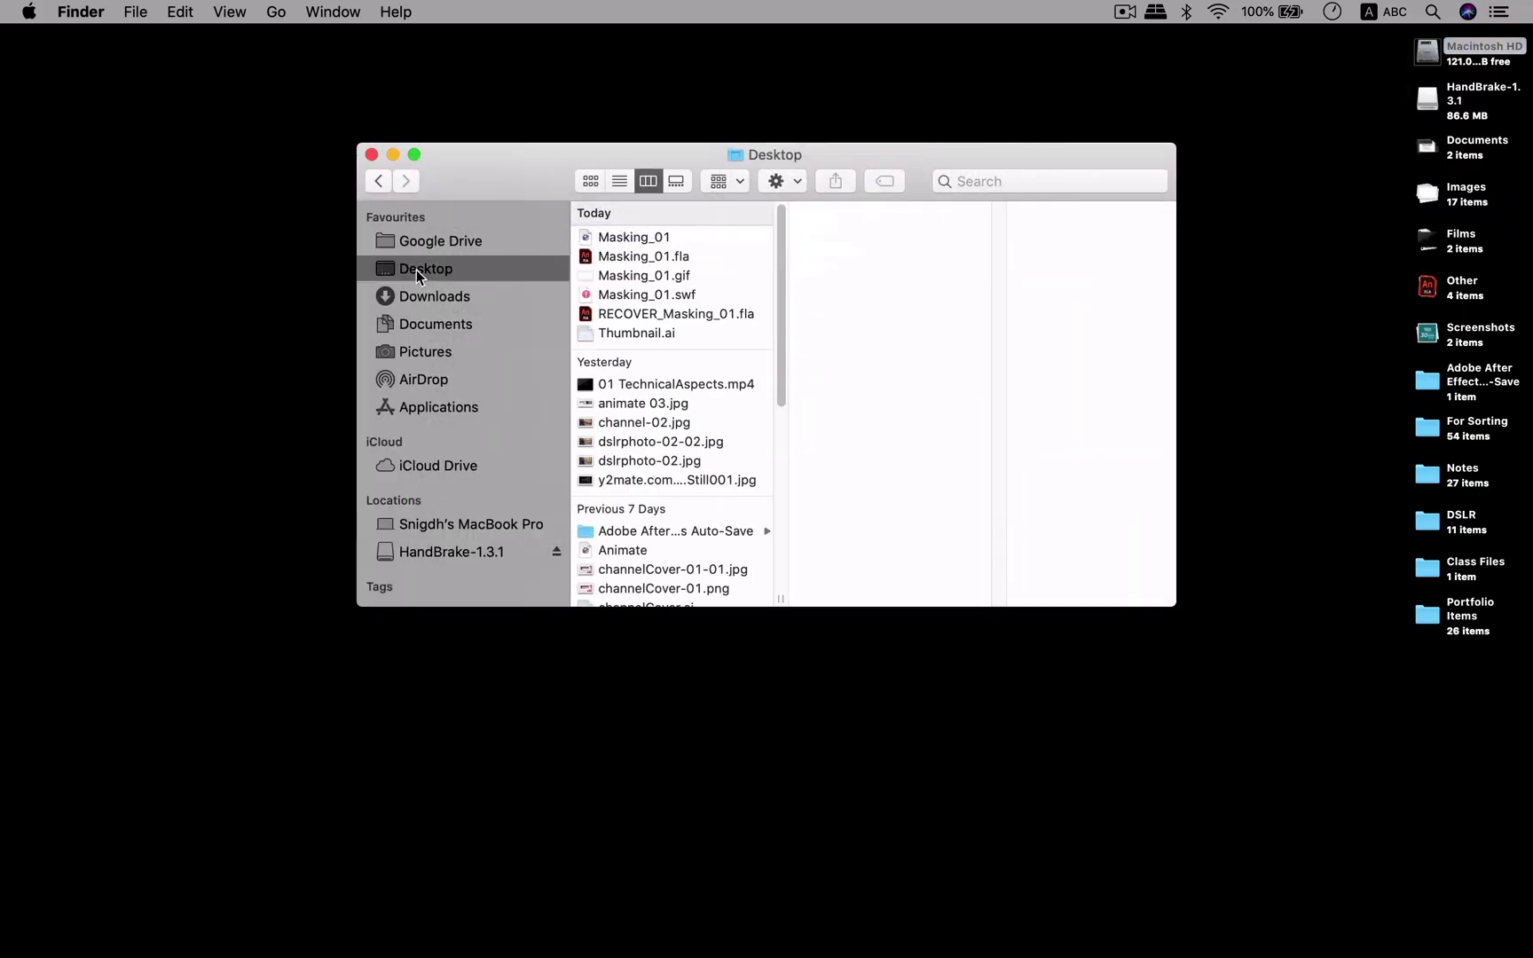
{"action": "left_click", "coordinate": [655, 236]}
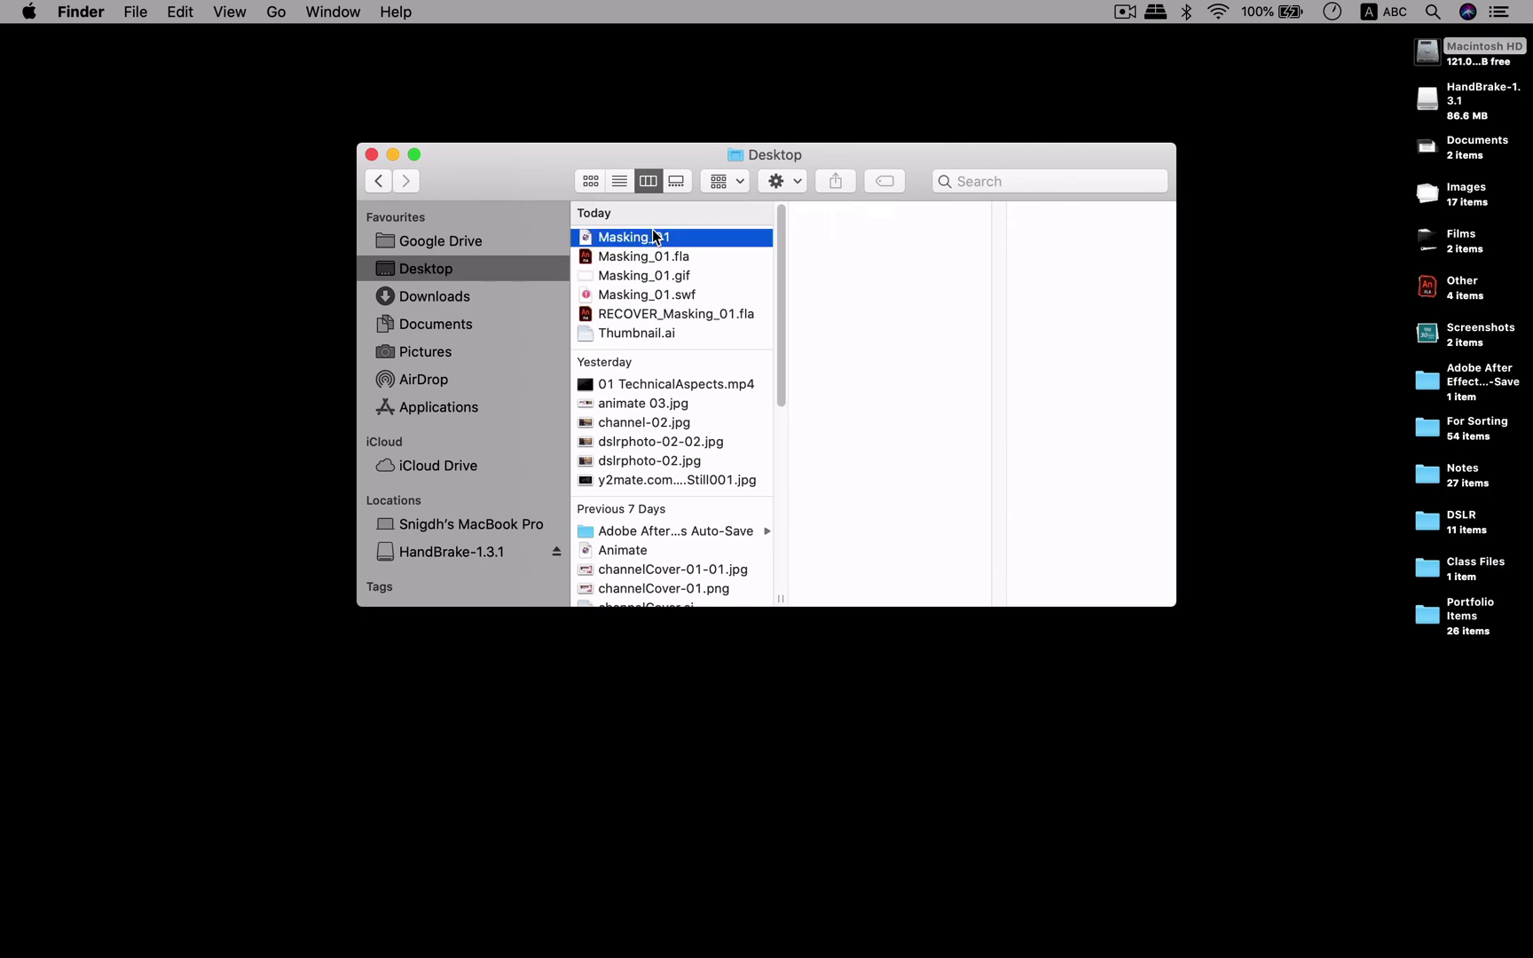
{"action": "left_click", "coordinate": [654, 276]}
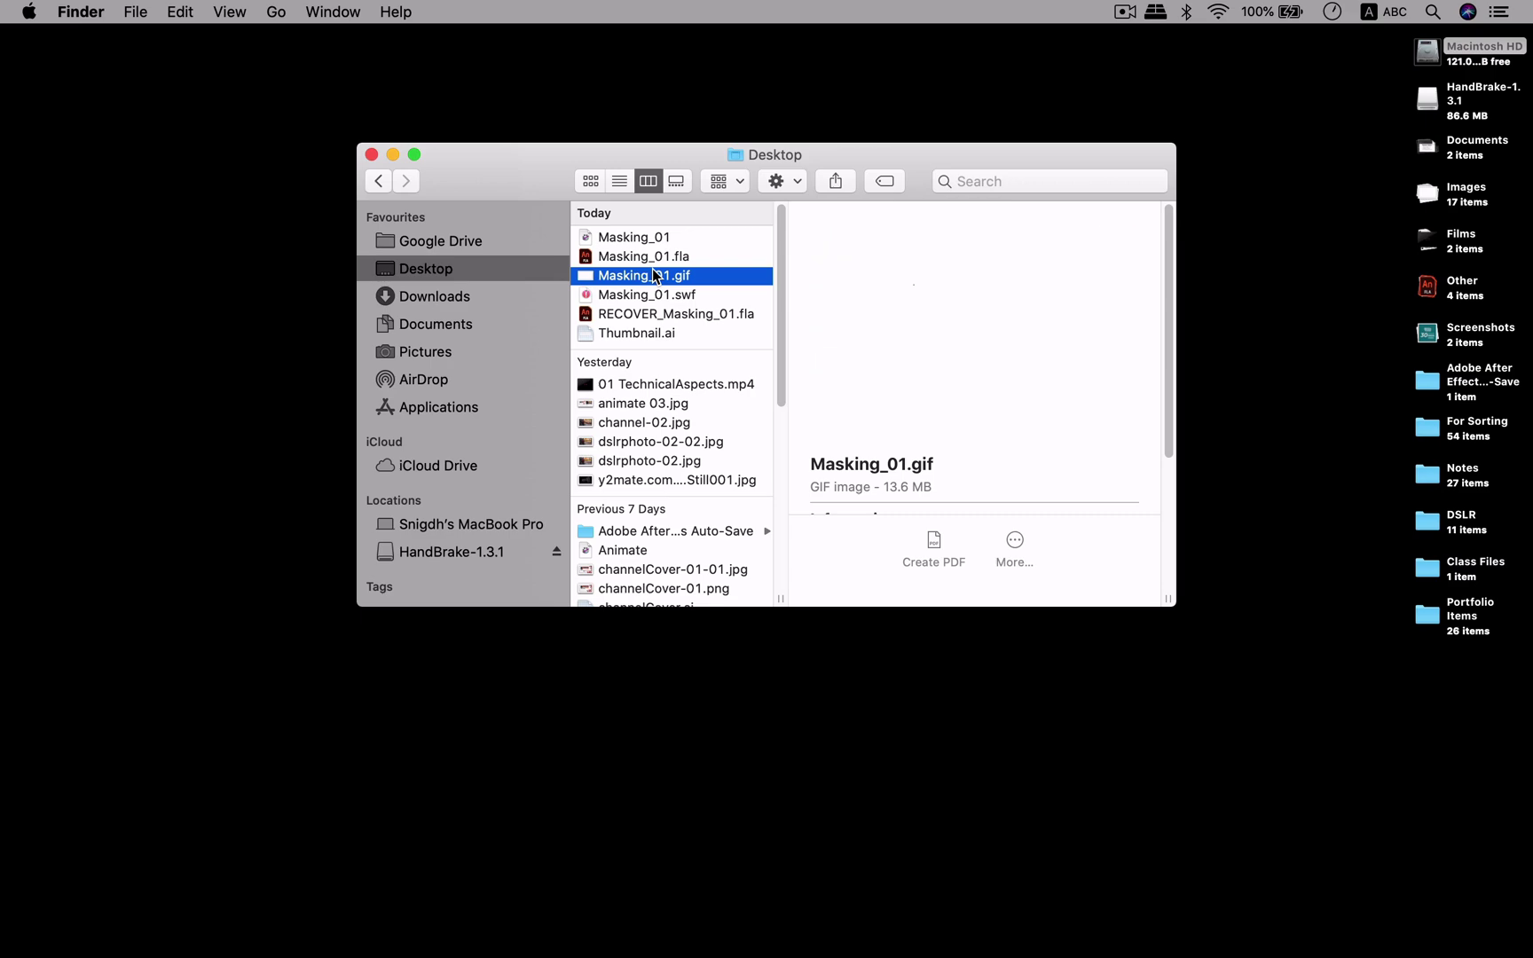
{"action": "key", "text": "space"}
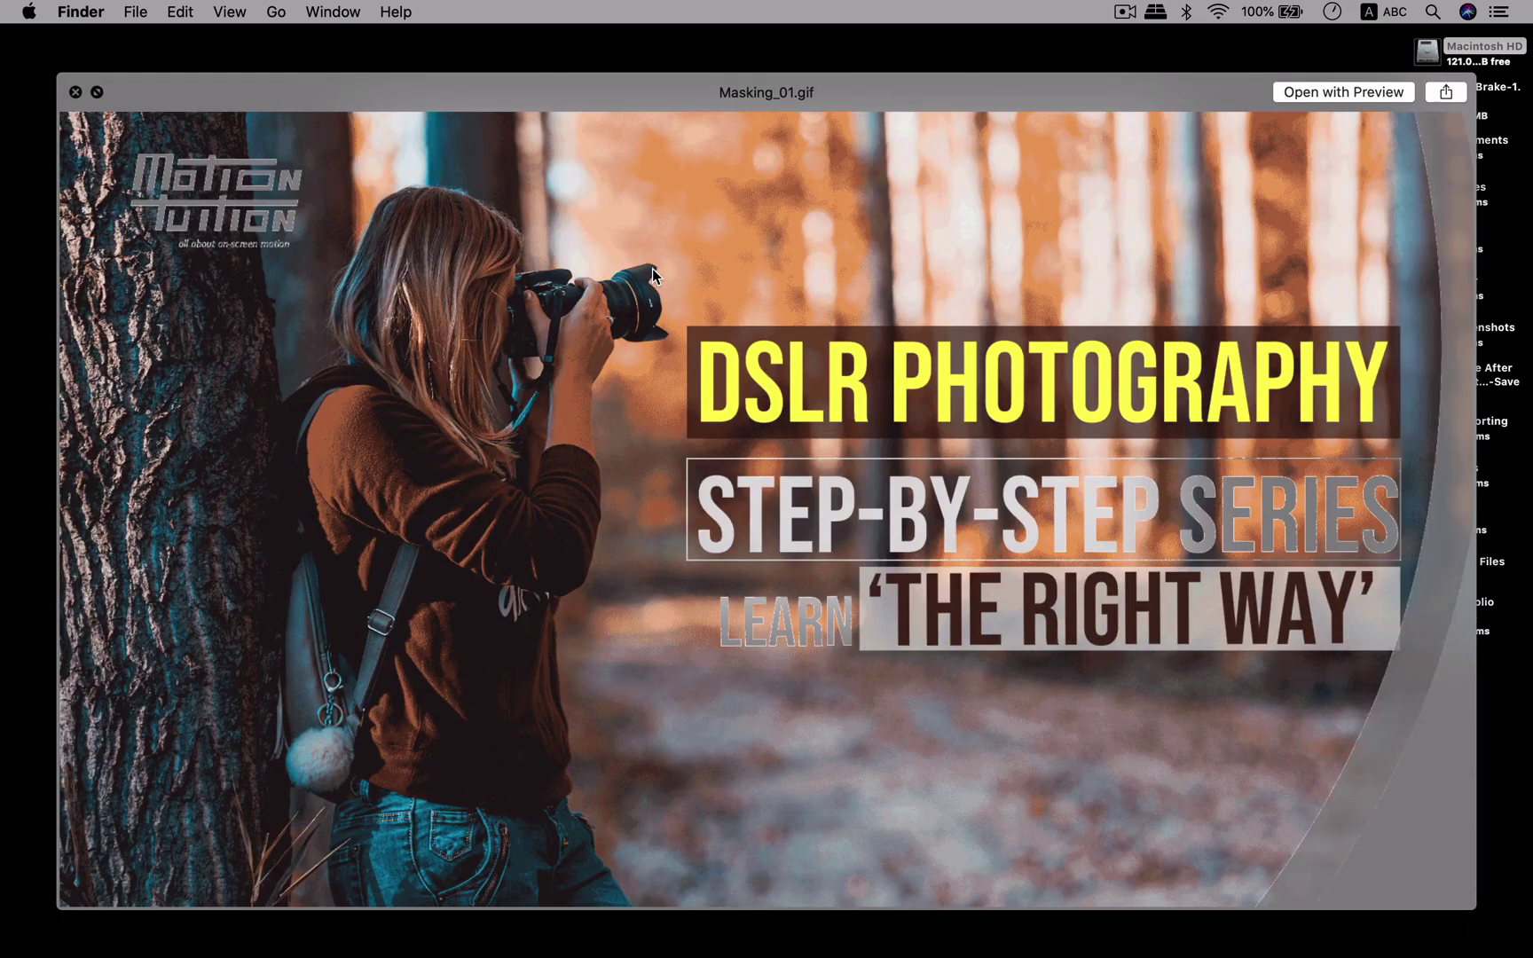
{"action": "key", "text": "space"}
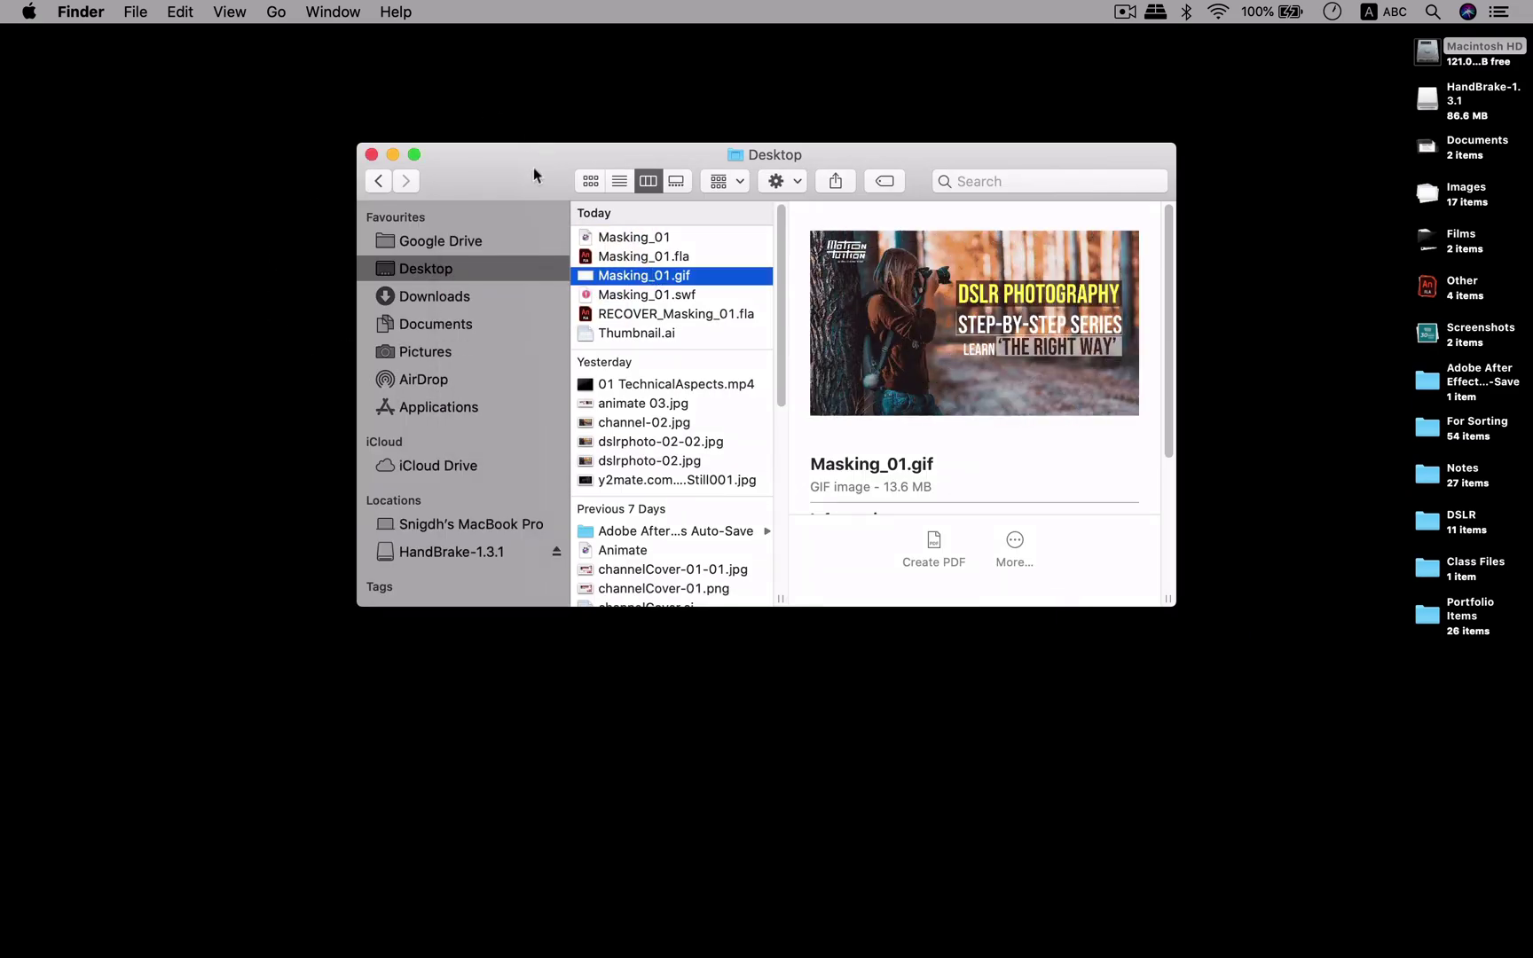